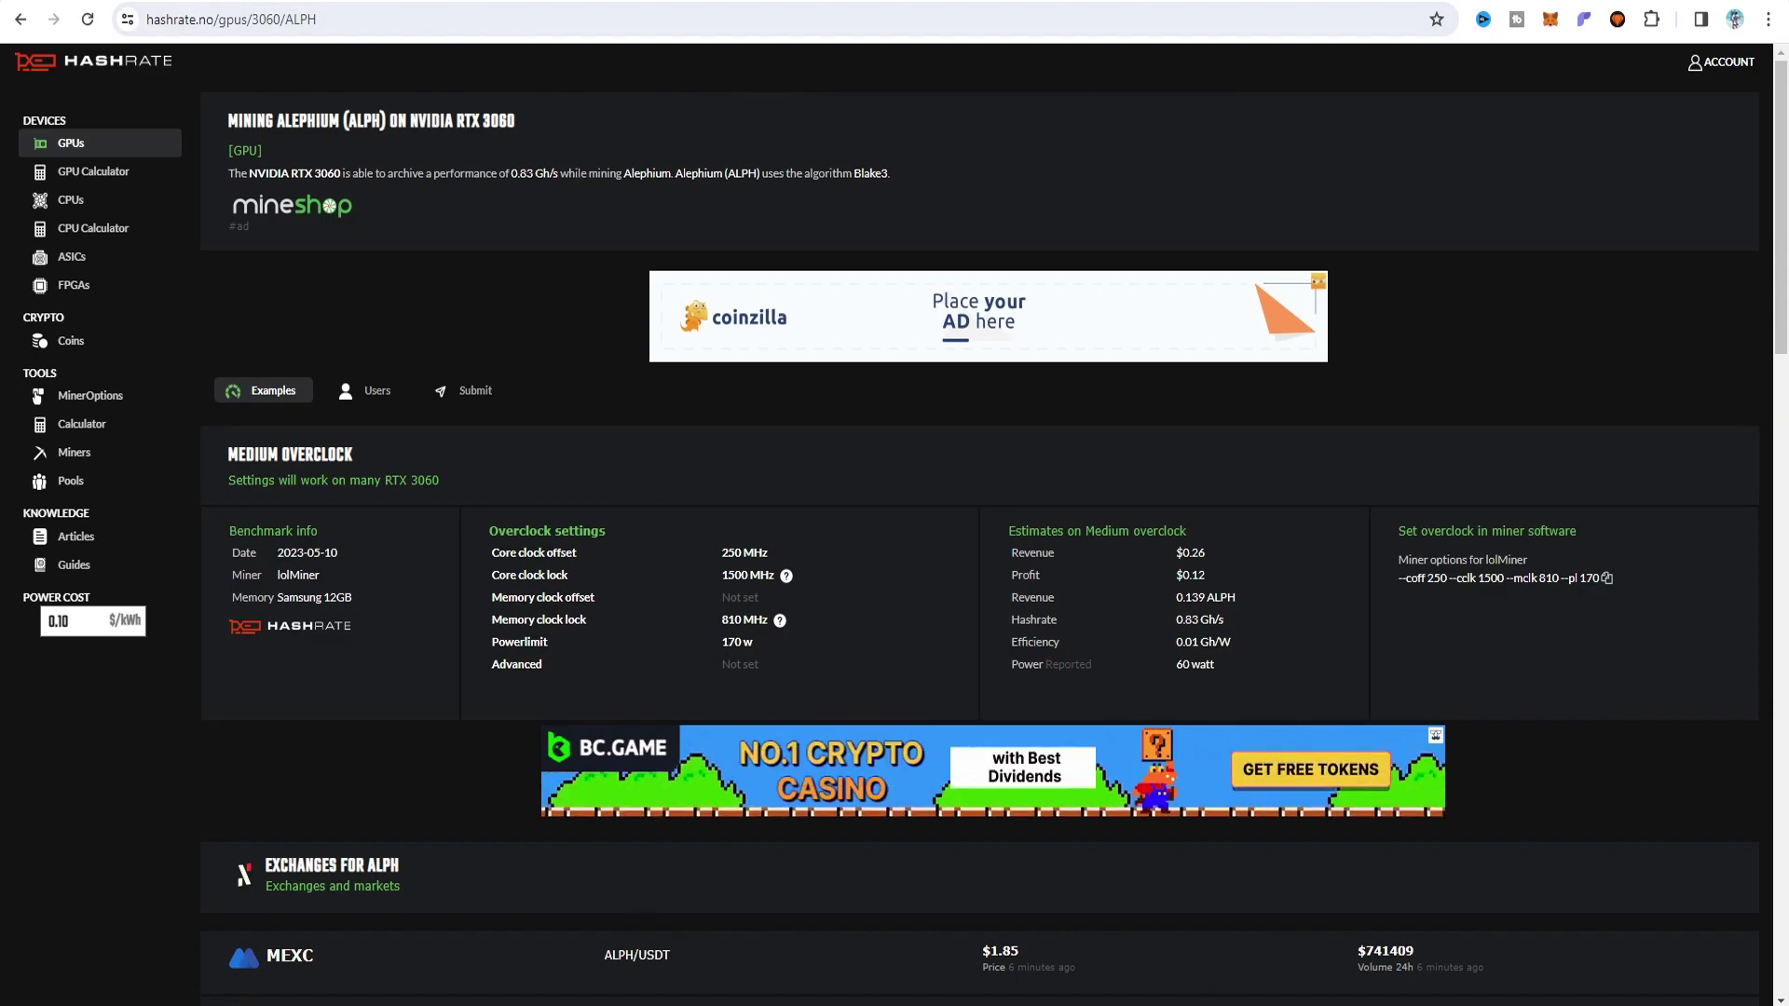
- Look over the Alephium website's wallet page, the XeggeX ALPH/USDT market and the Hive OS flight sheets
left_click(1261, 3)
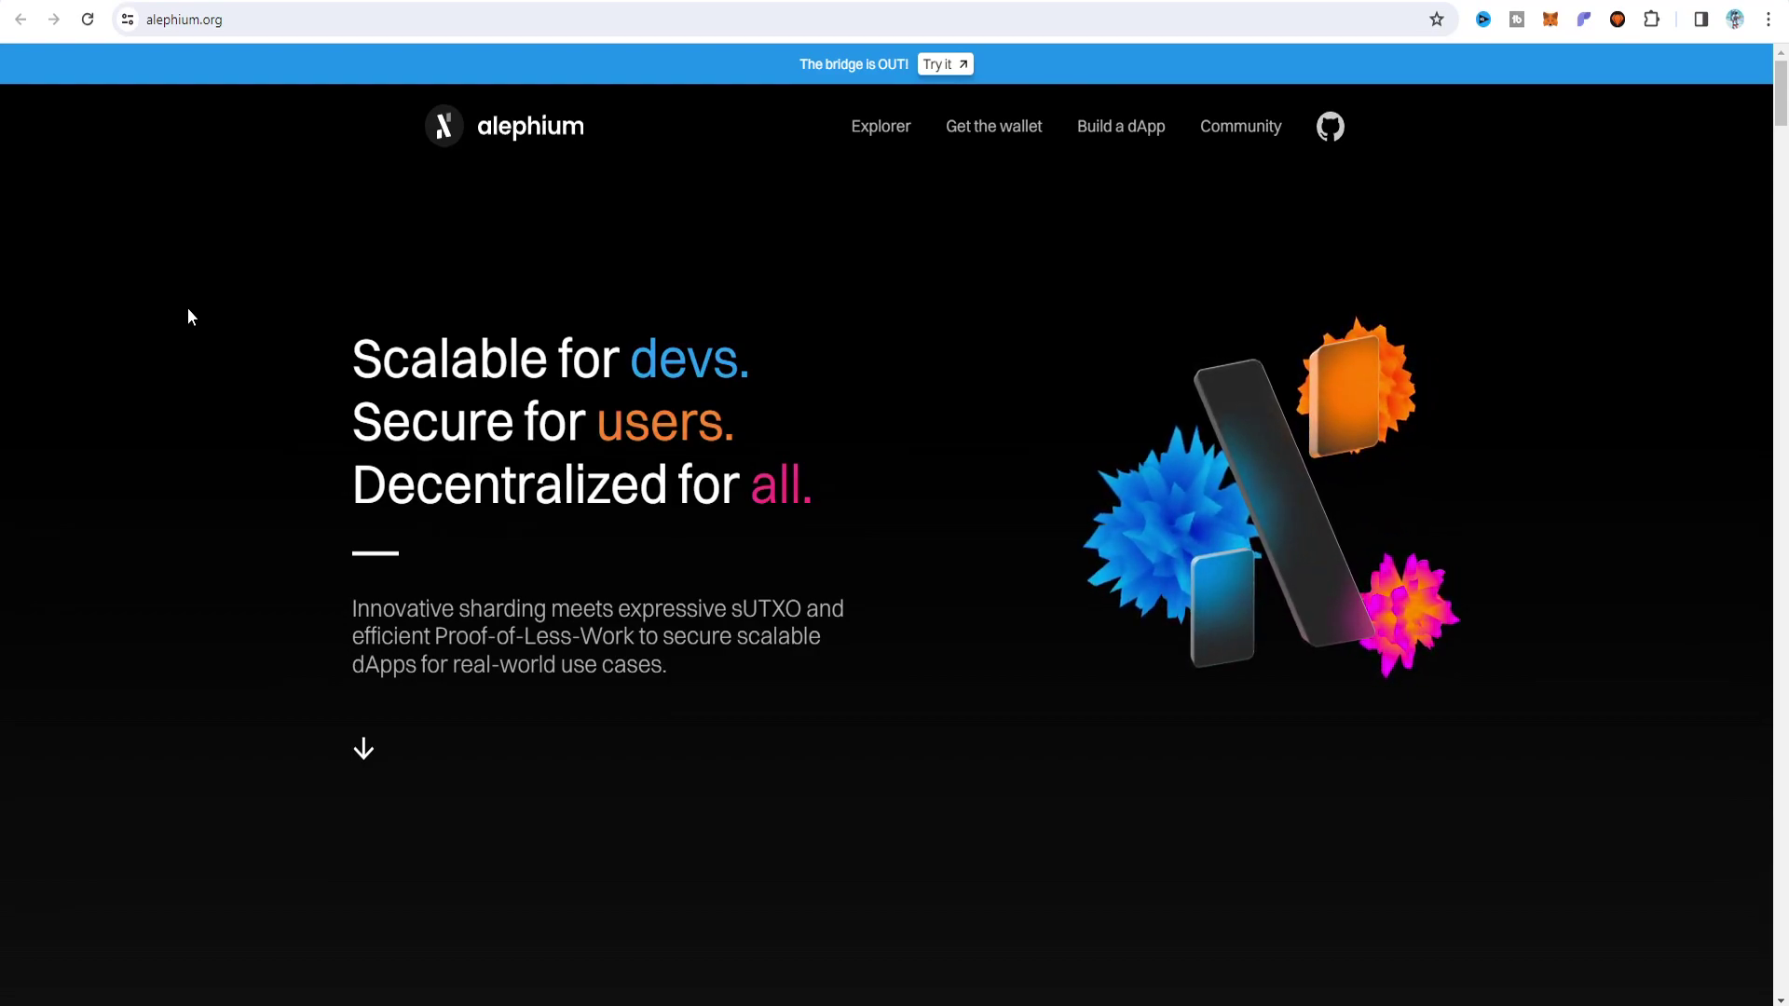
left_click(994, 126)
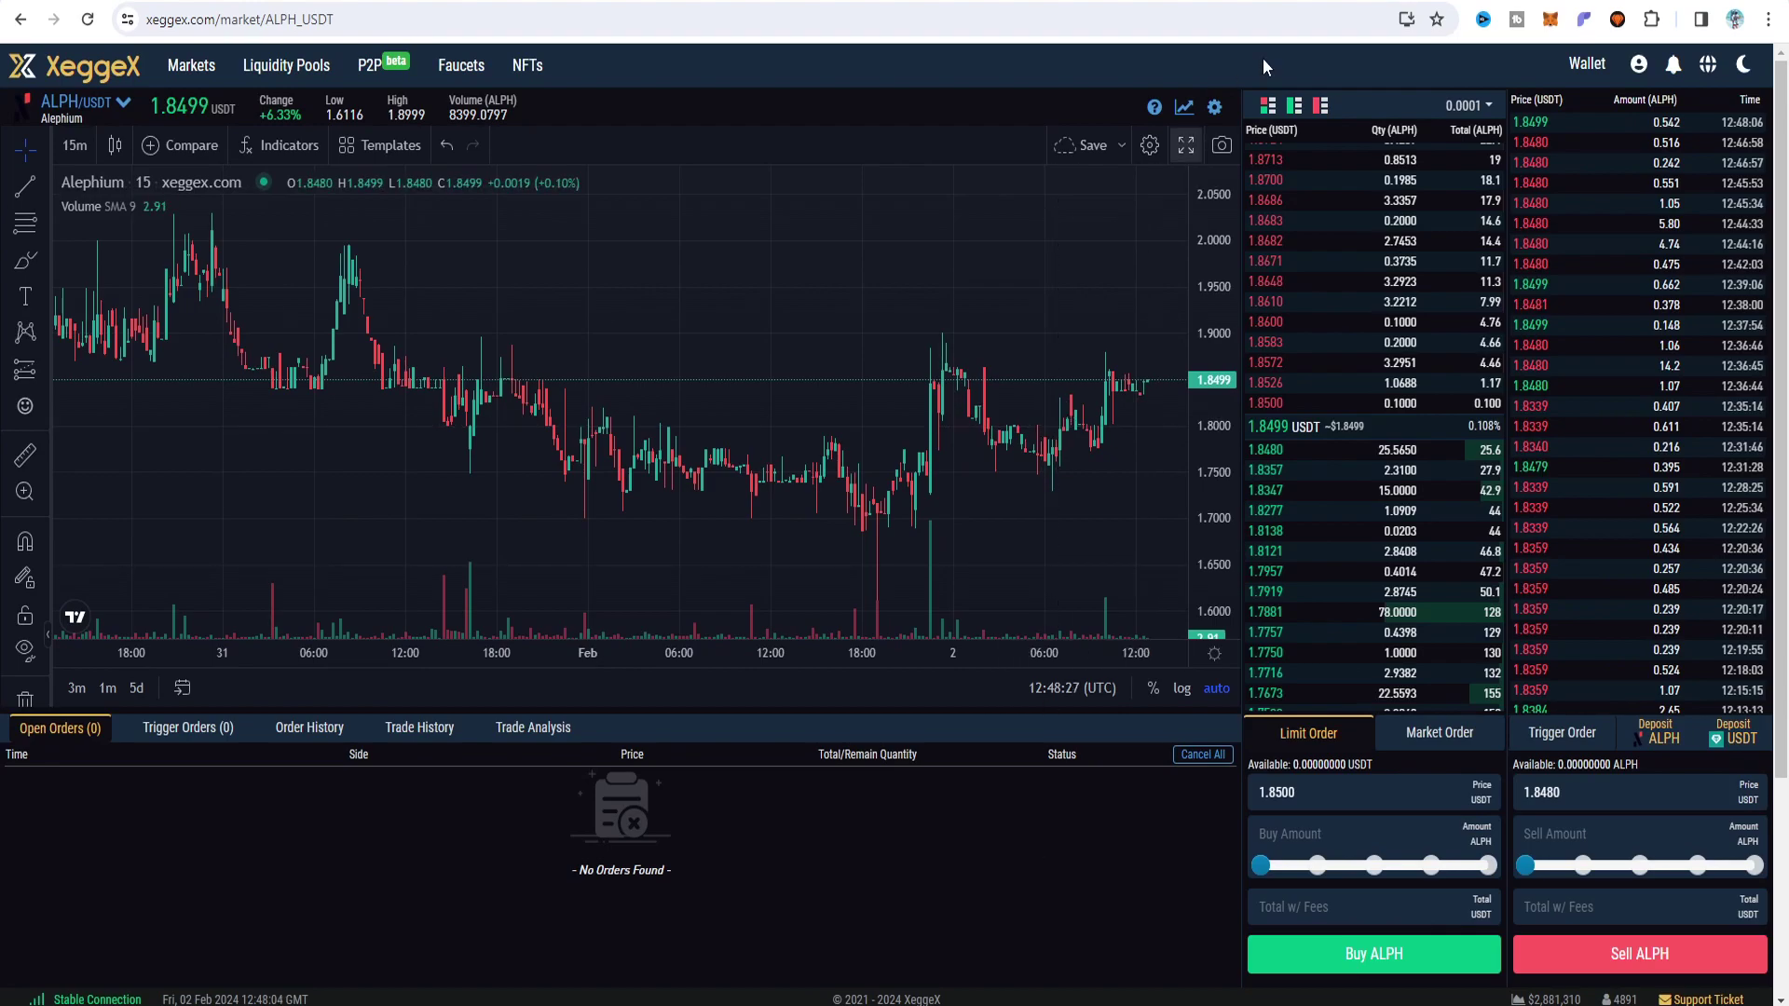
key("ctrl+Tab")
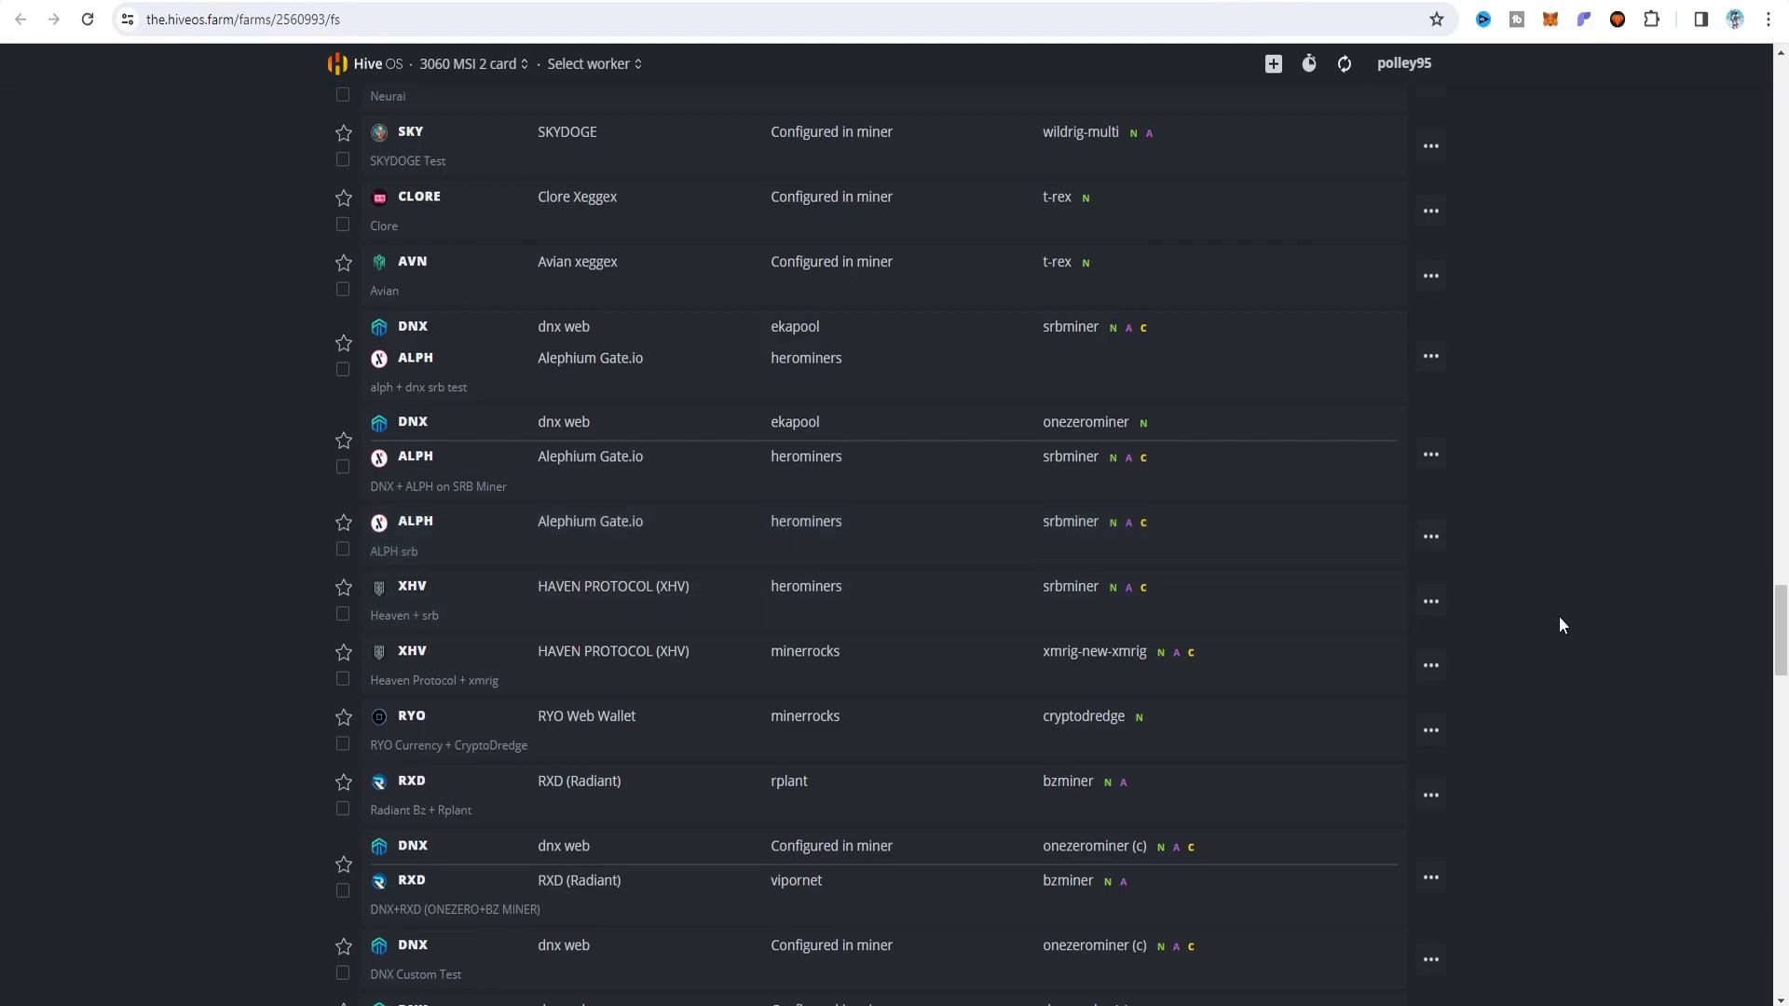
key("ctrl+Tab")
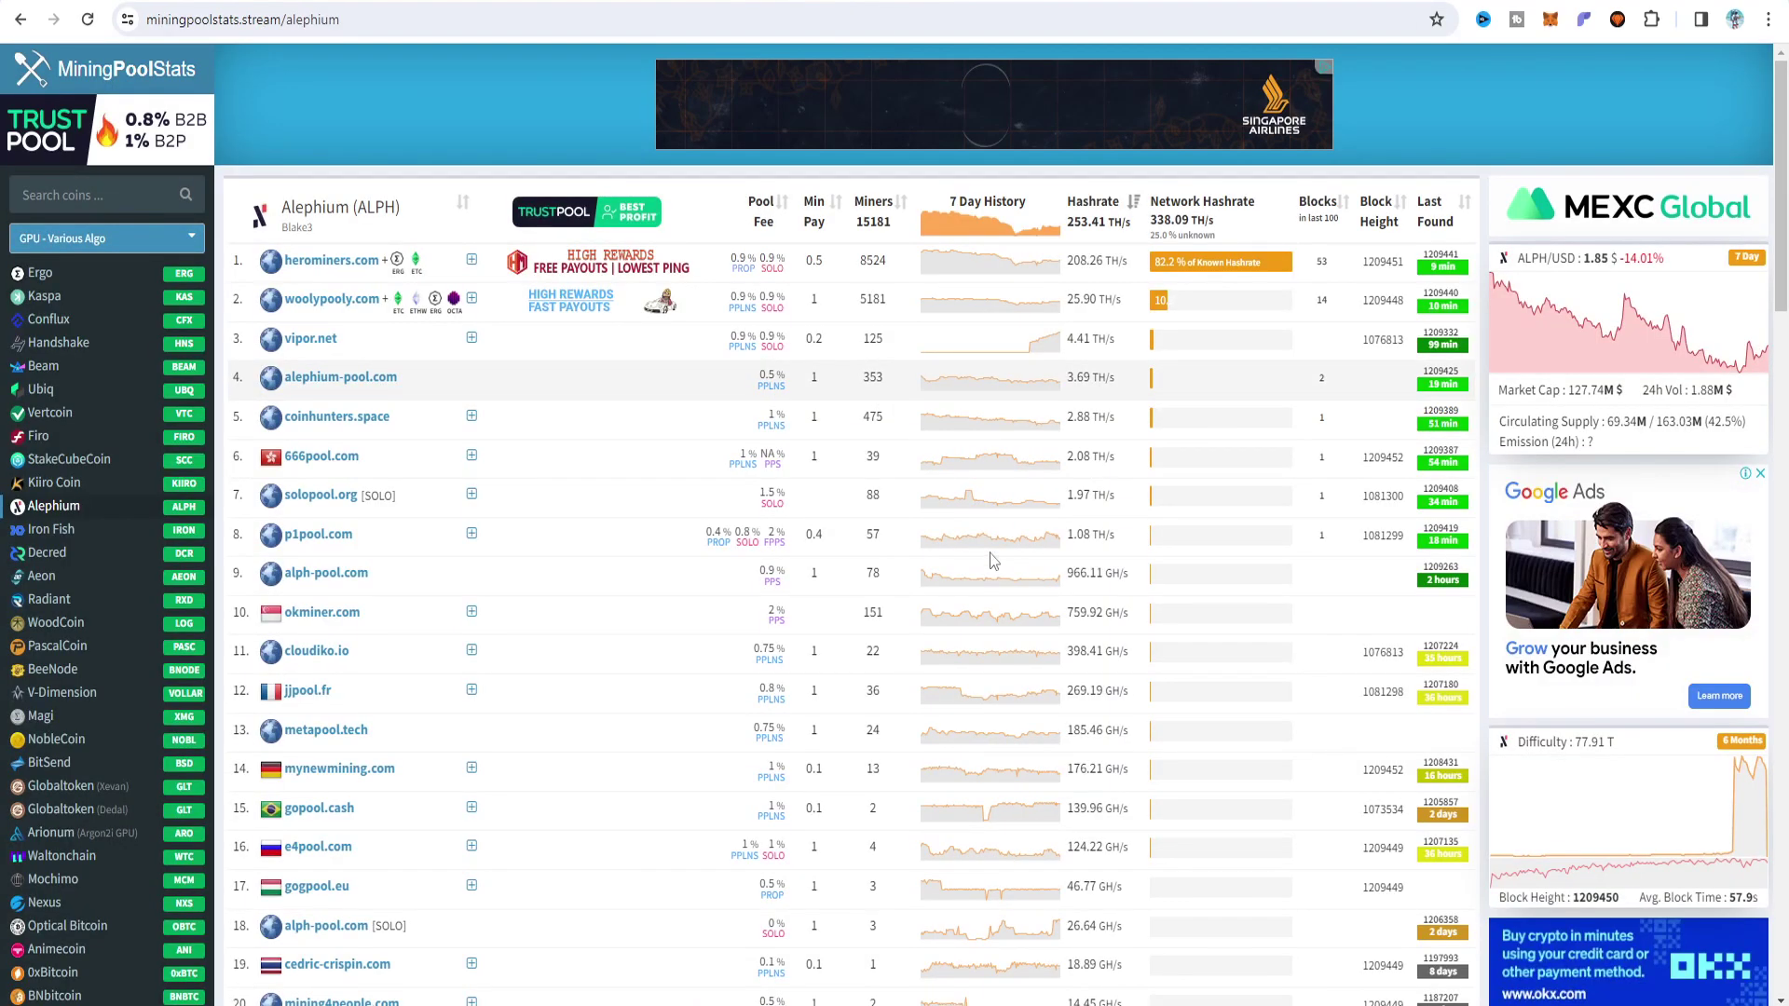
- Examine the Alephium pool list and exchanges on MiningPoolStats, and open the herominers.com pool page to view its mining servers
scroll(1032, 574, "down", 8)
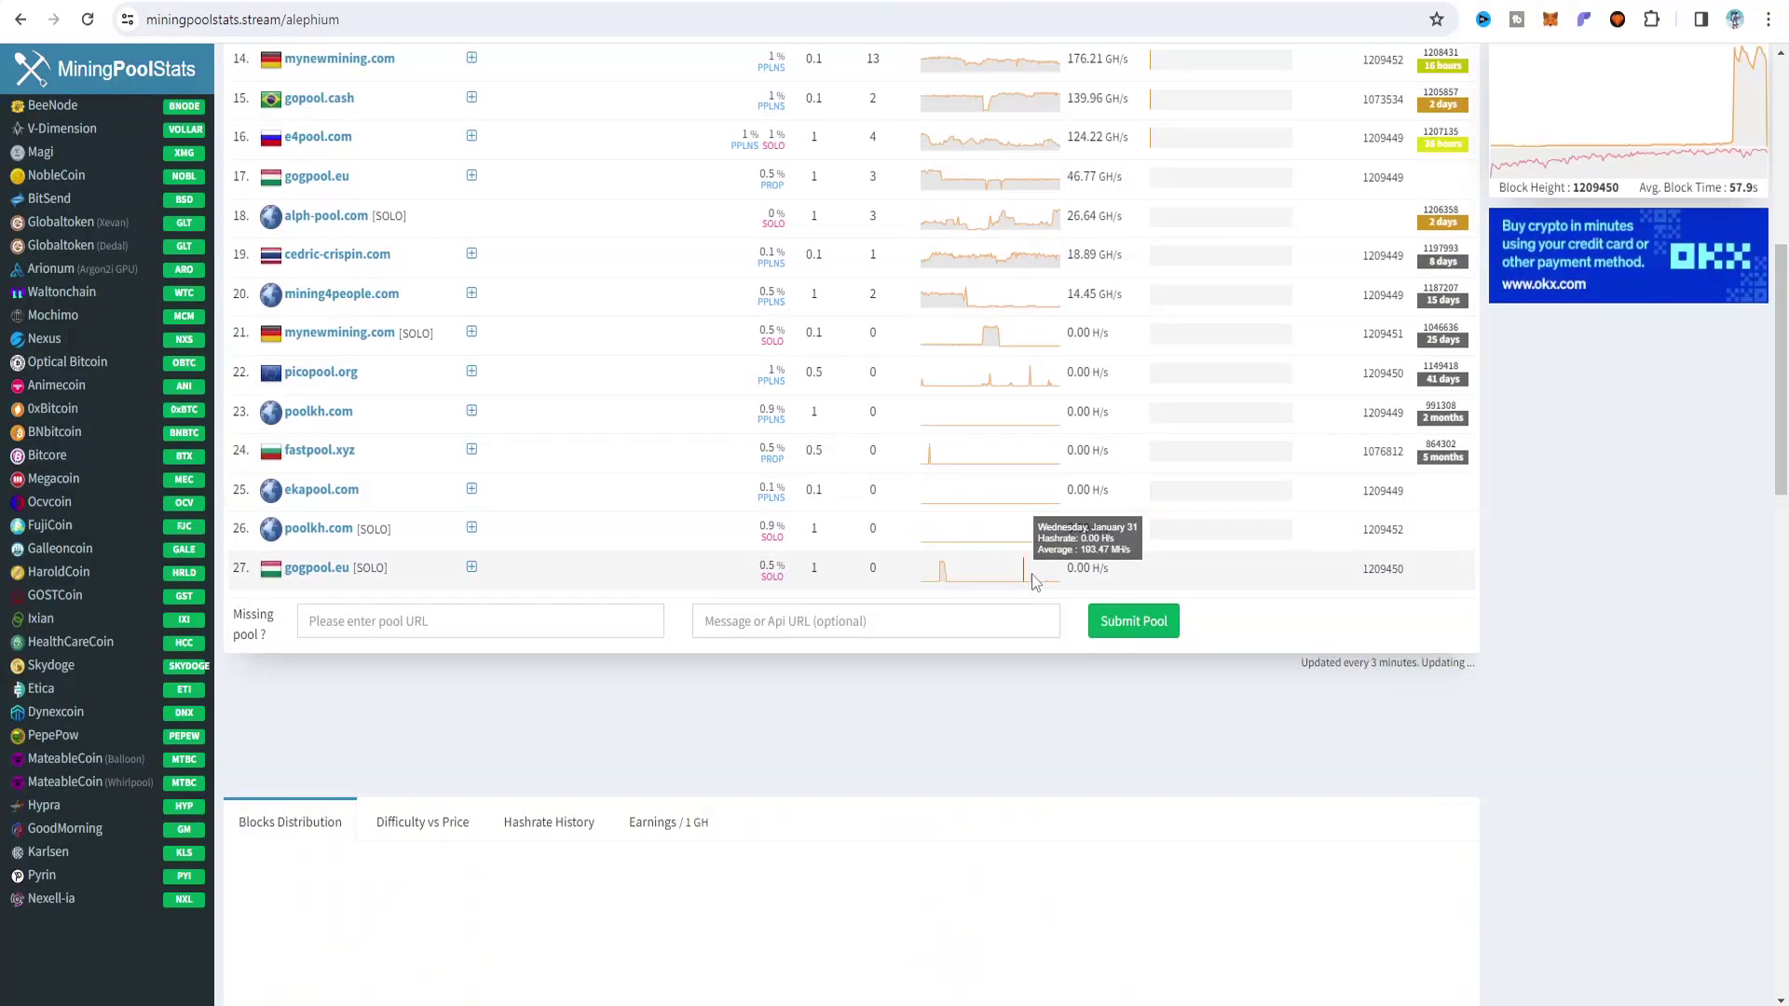
scroll(1031, 574, "down", 12)
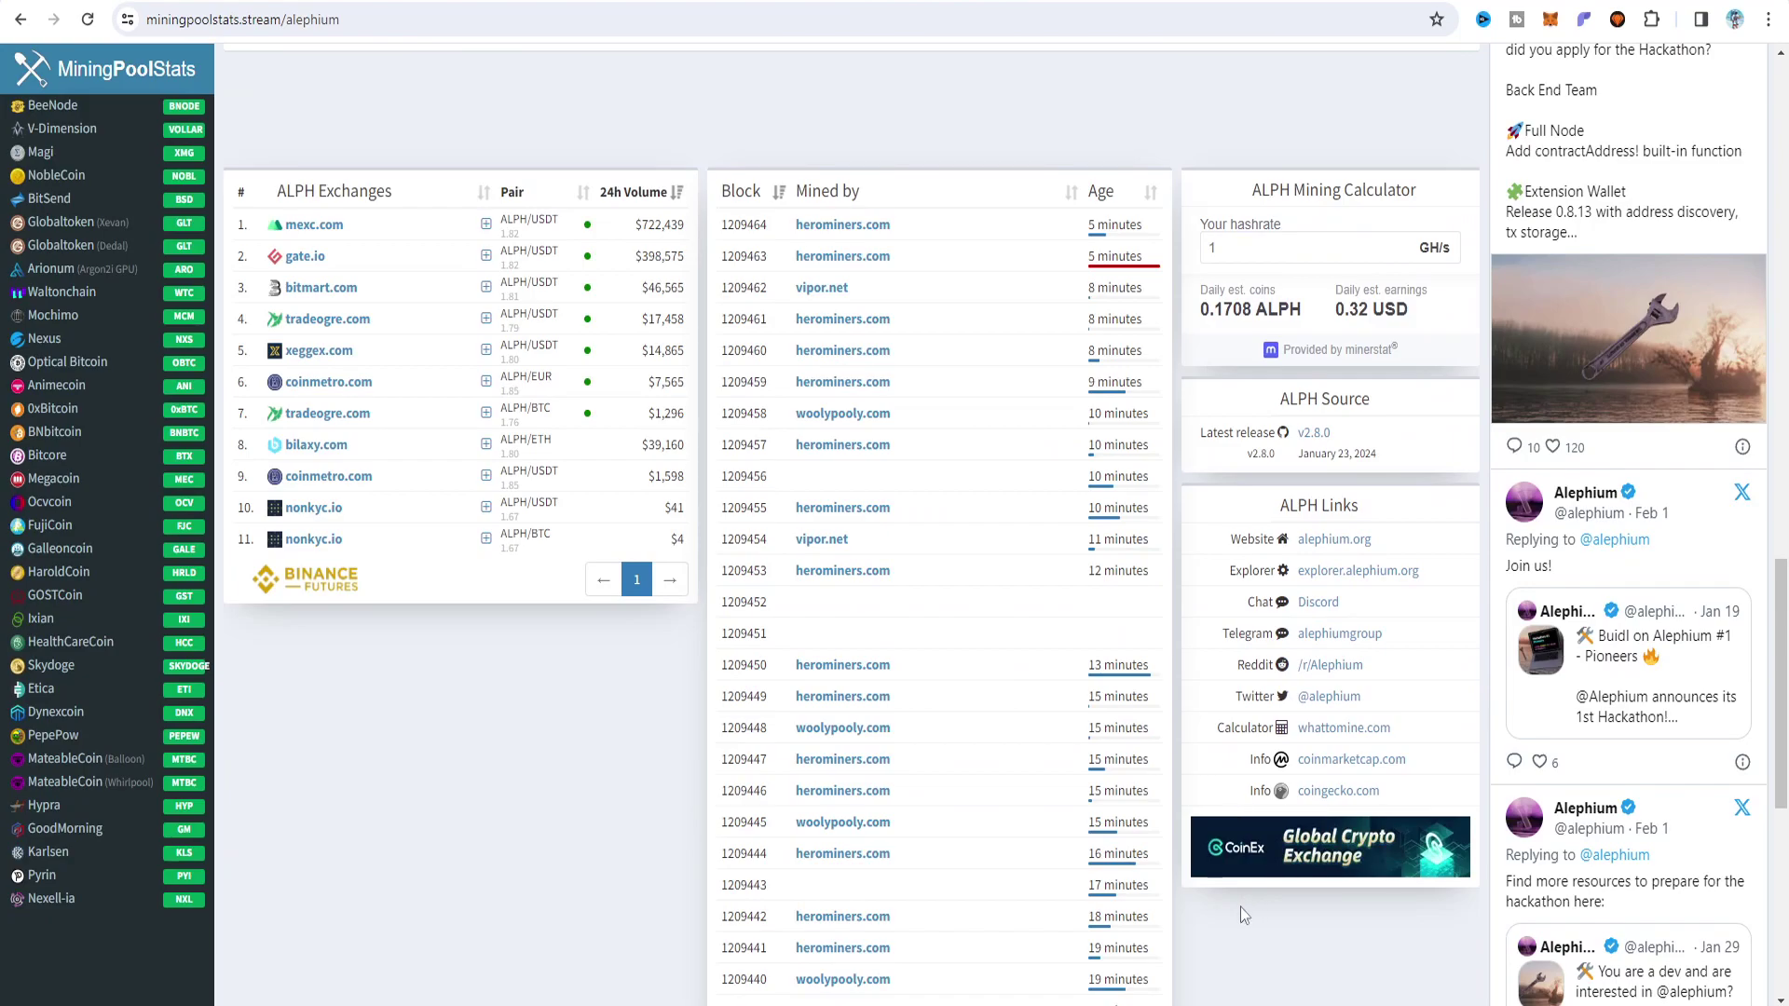
left_click_drag(1781, 671, 1782, 84)
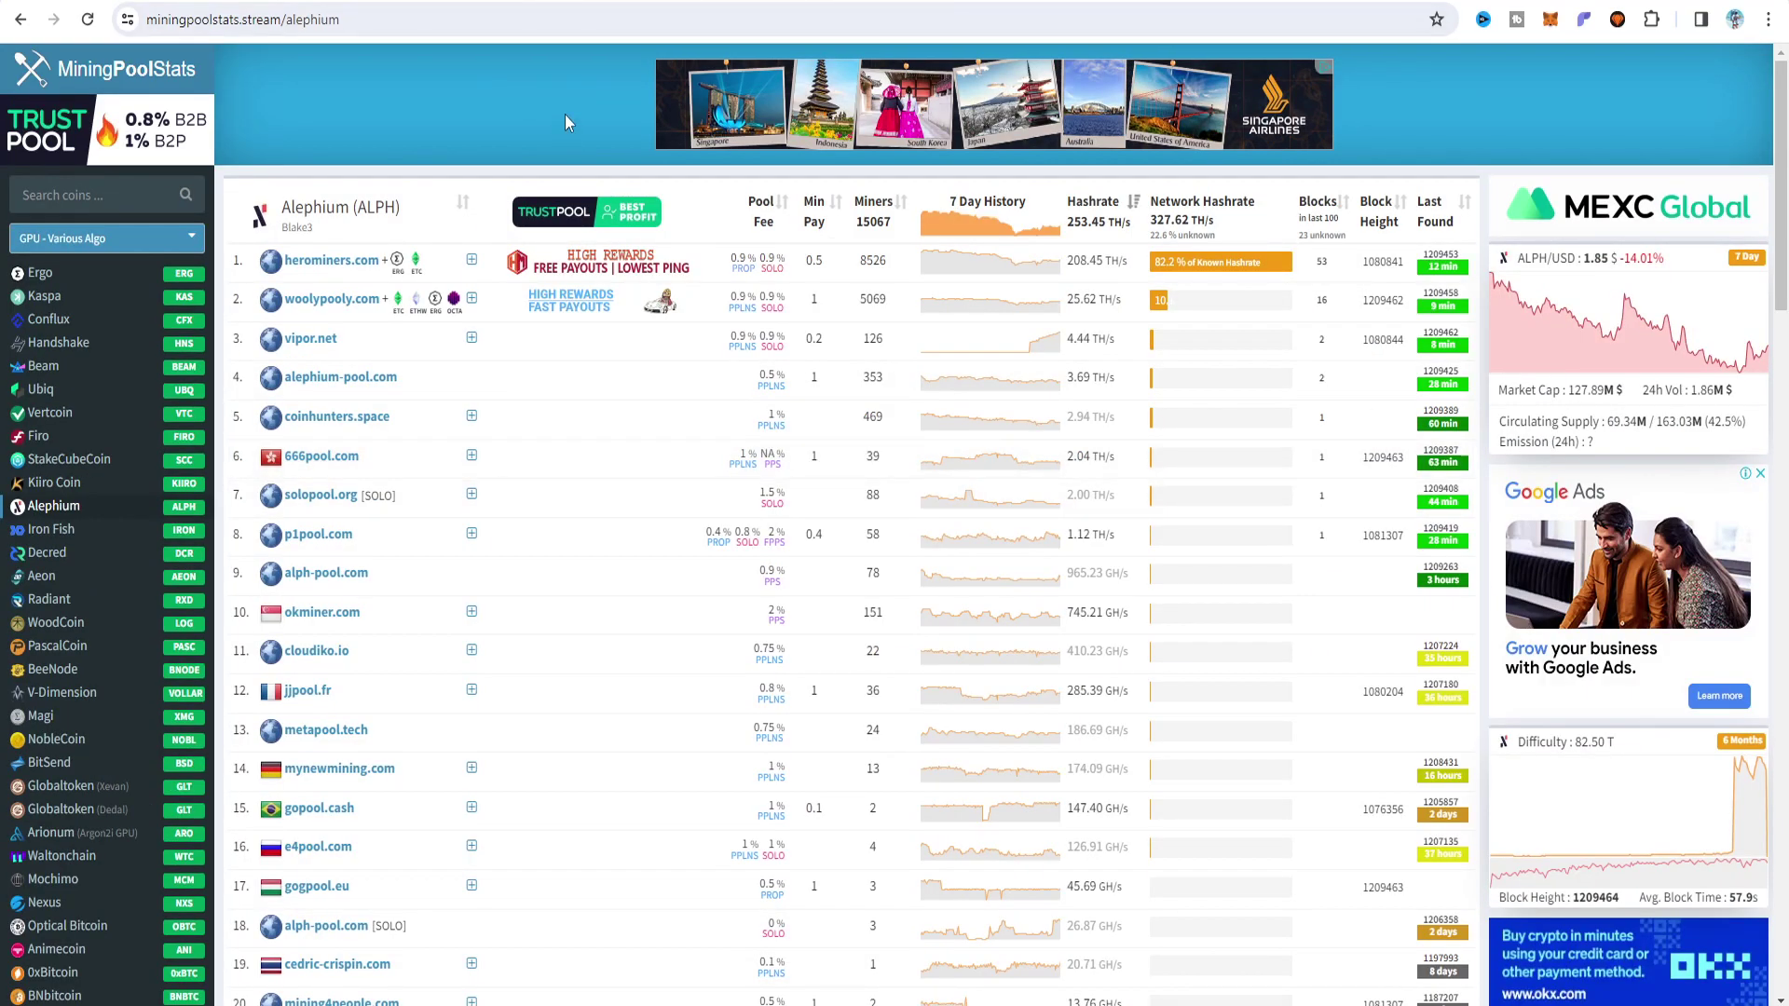
scroll(562, 115, "down", 4)
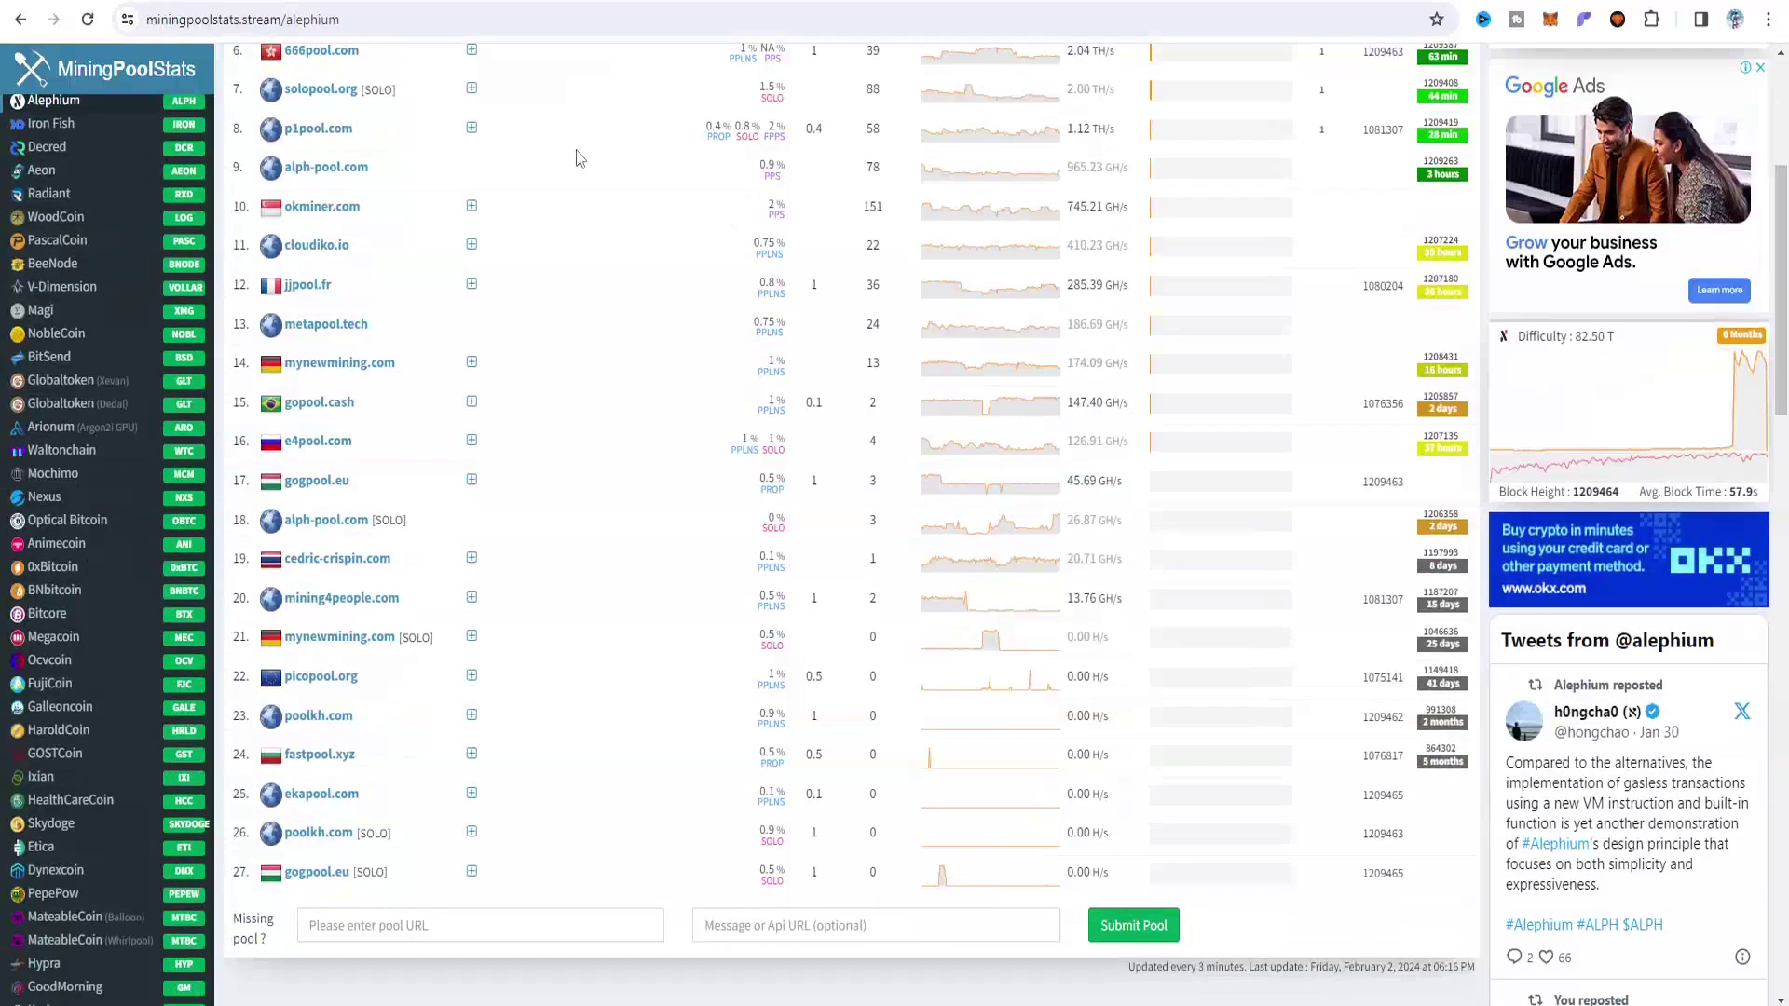
scroll(677, 584, "up", 4)
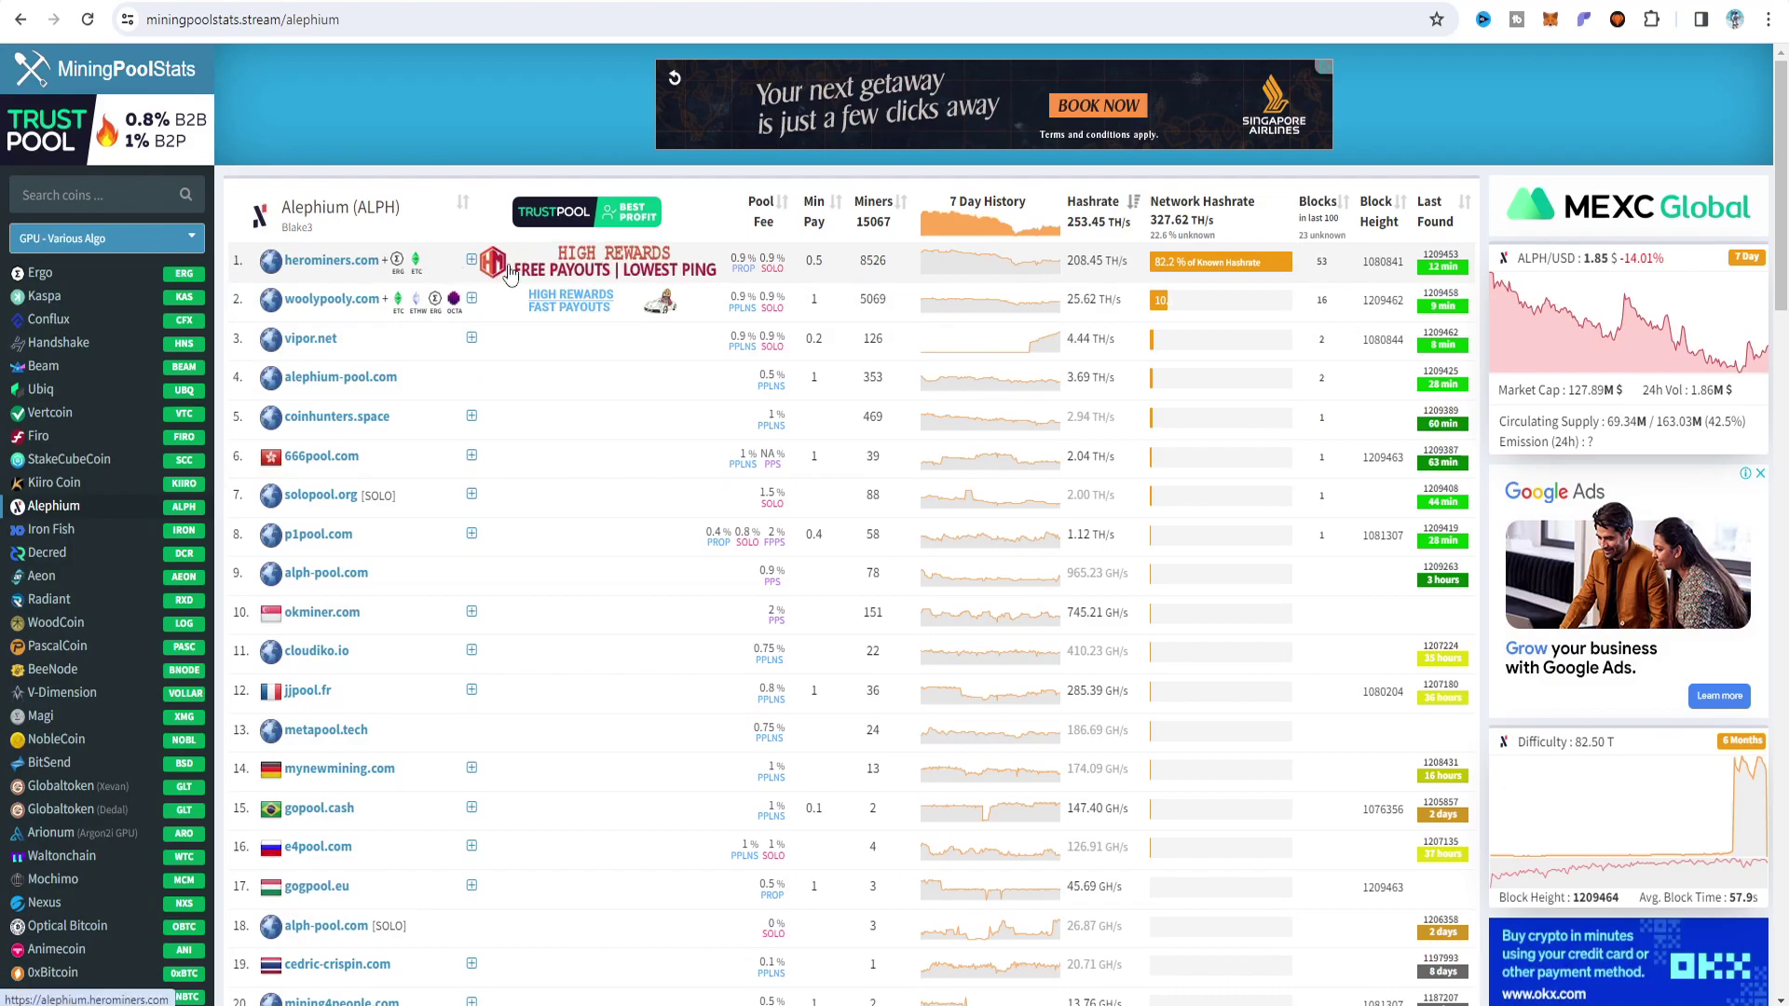
left_click(330, 261)
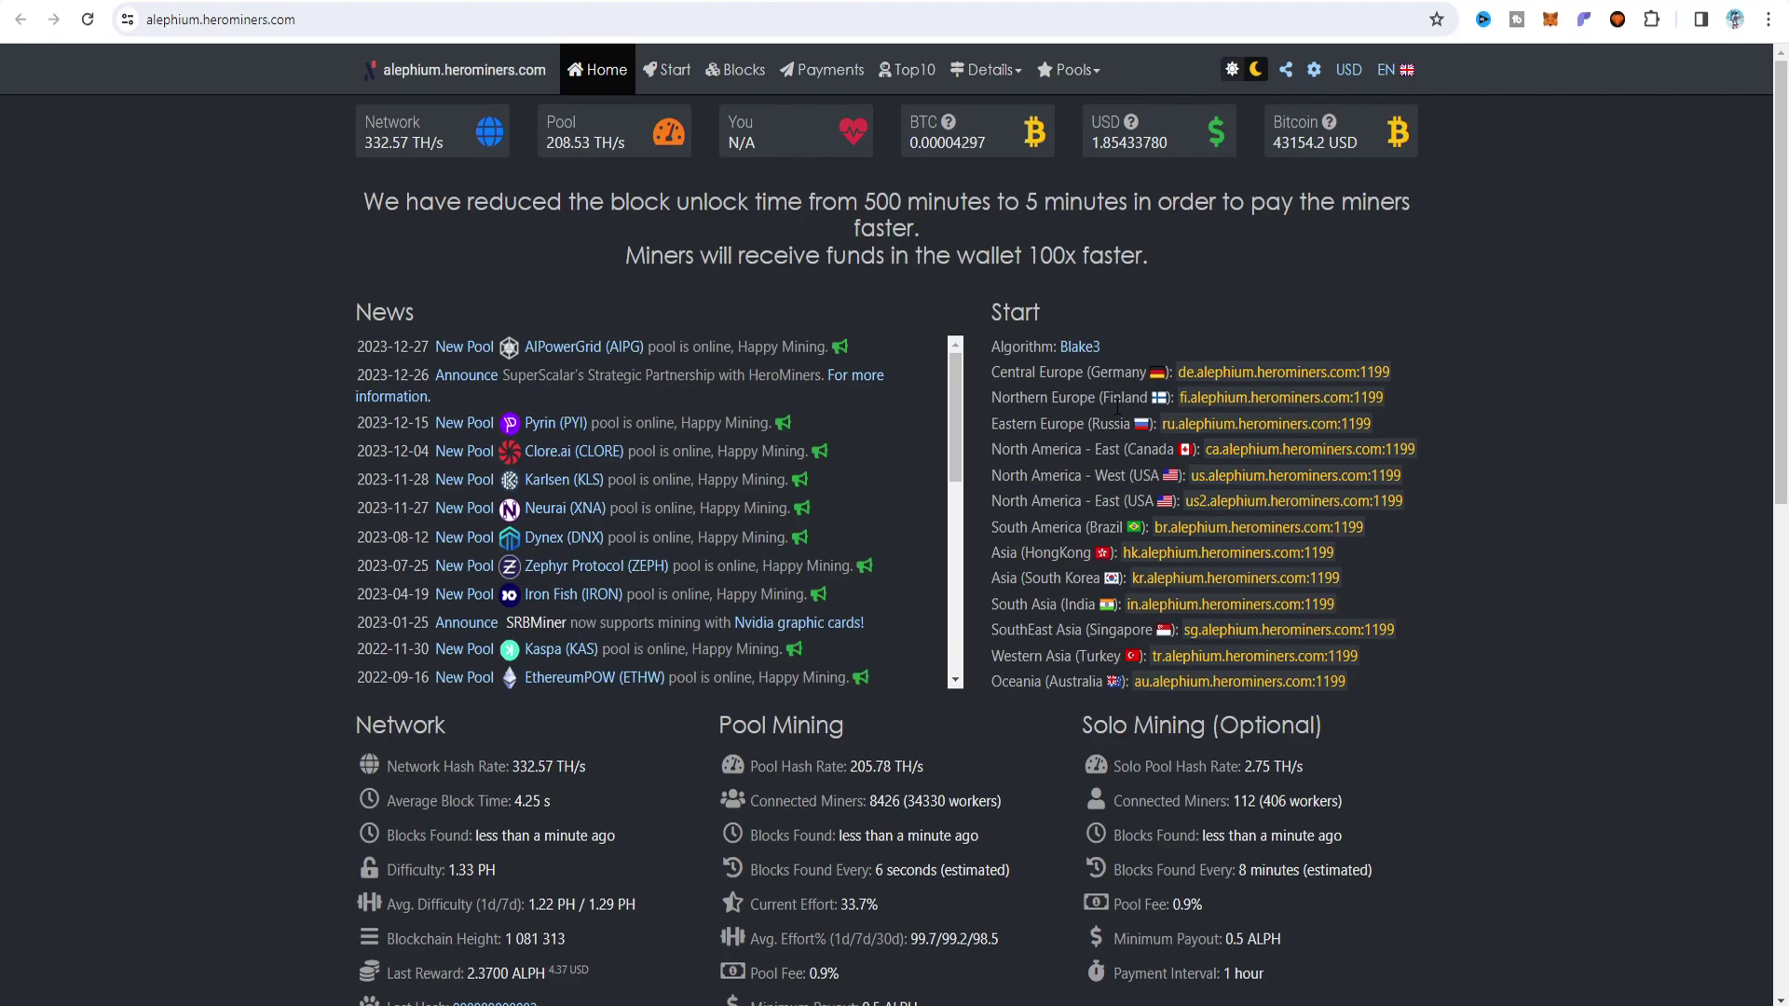
scroll(1347, 567, "down", 2)
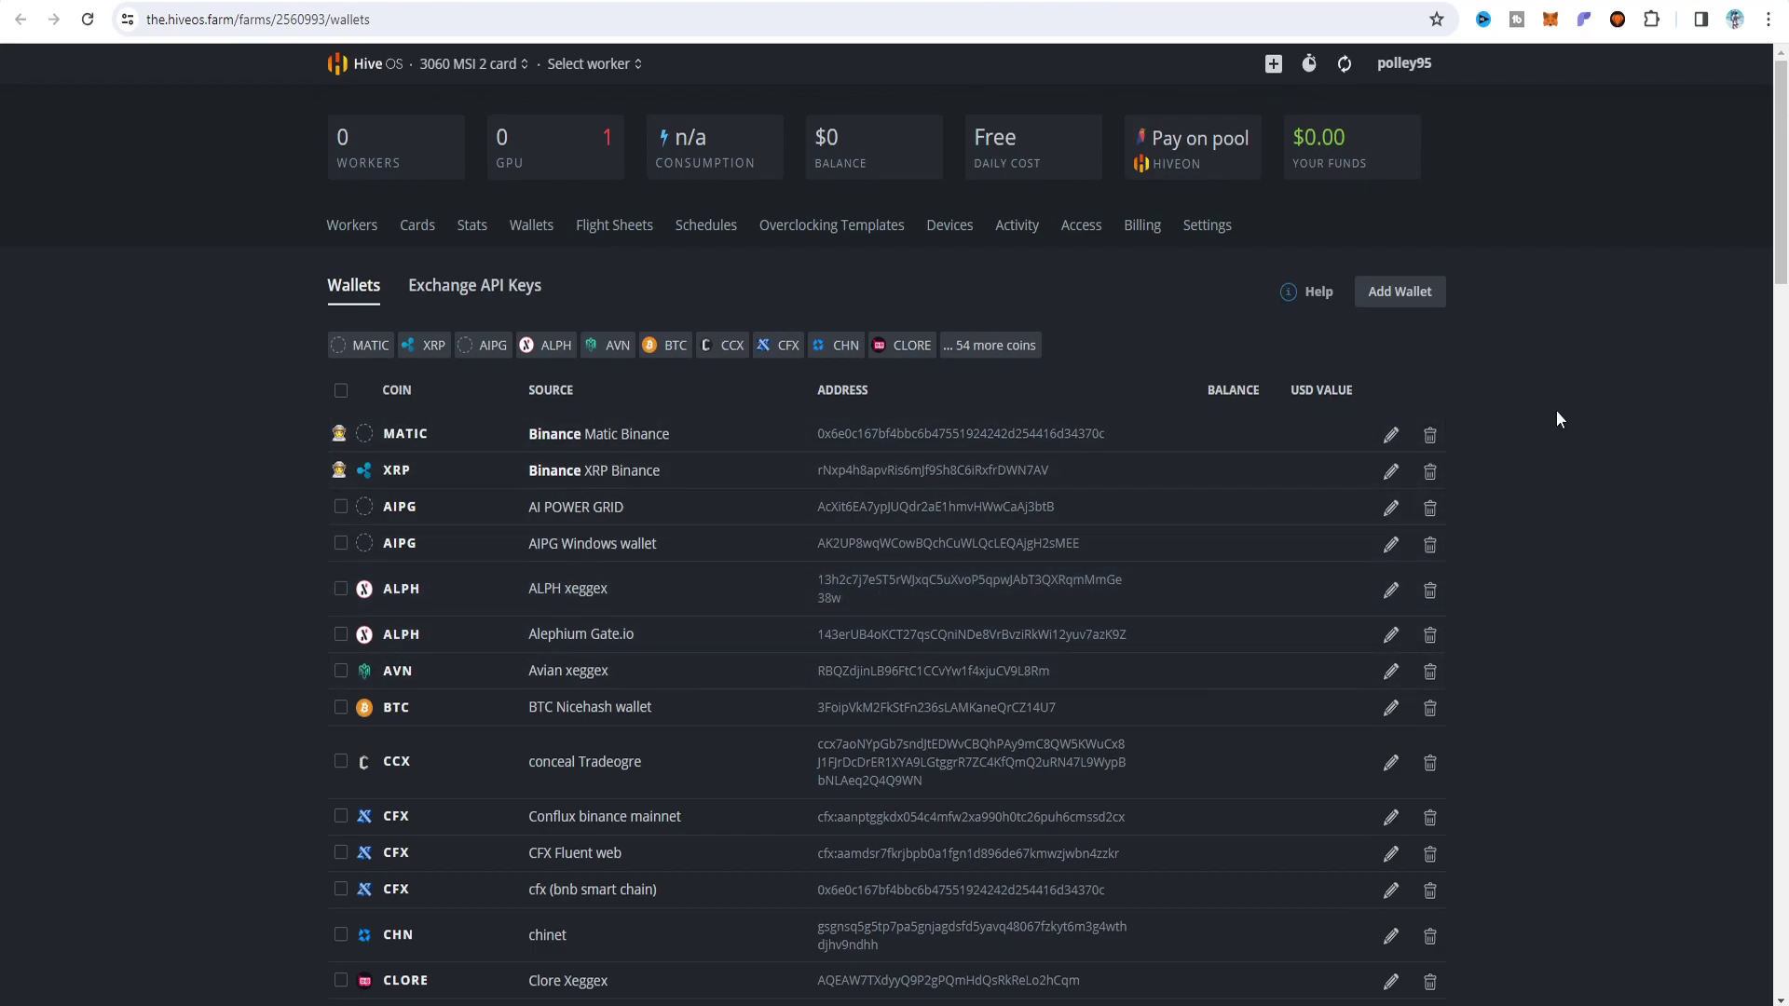
- Fill in a new Hive OS wallet for ALPH named alph xeggex with the deposit address copied from XeggeX, and discard it
left_click(1410, 291)
left_click(726, 314)
left_click(727, 398)
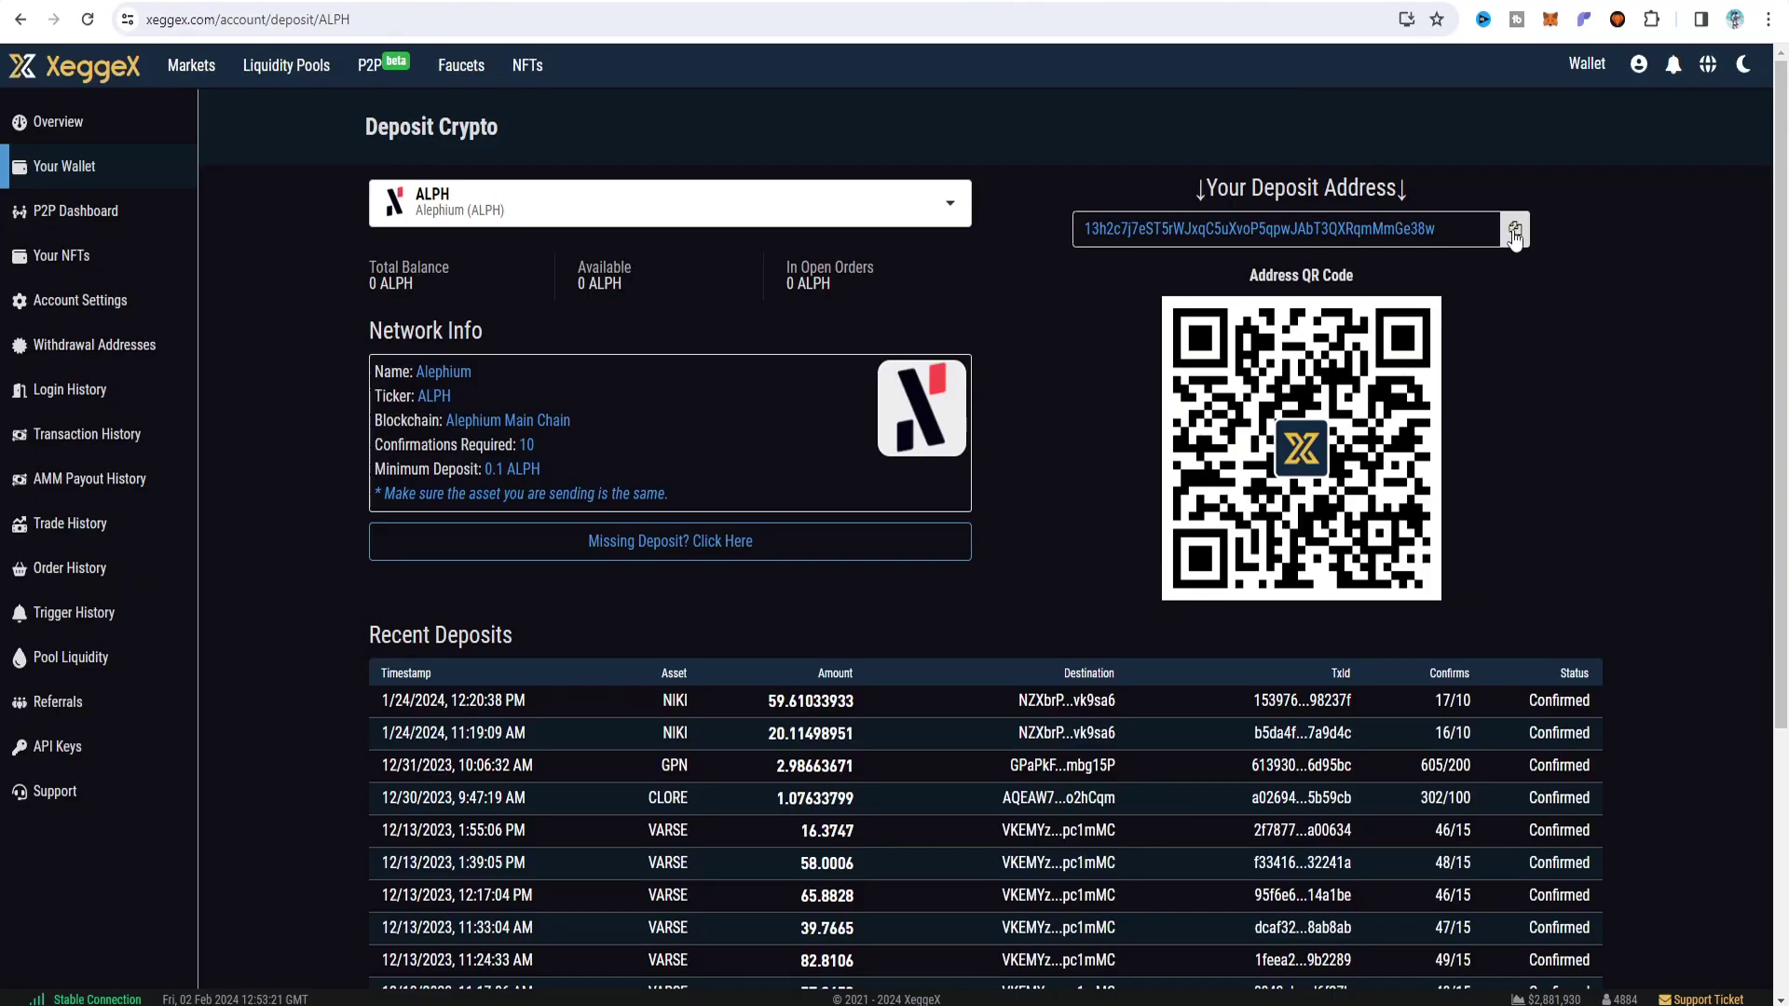
left_click(1515, 228)
left_click(1026, 2)
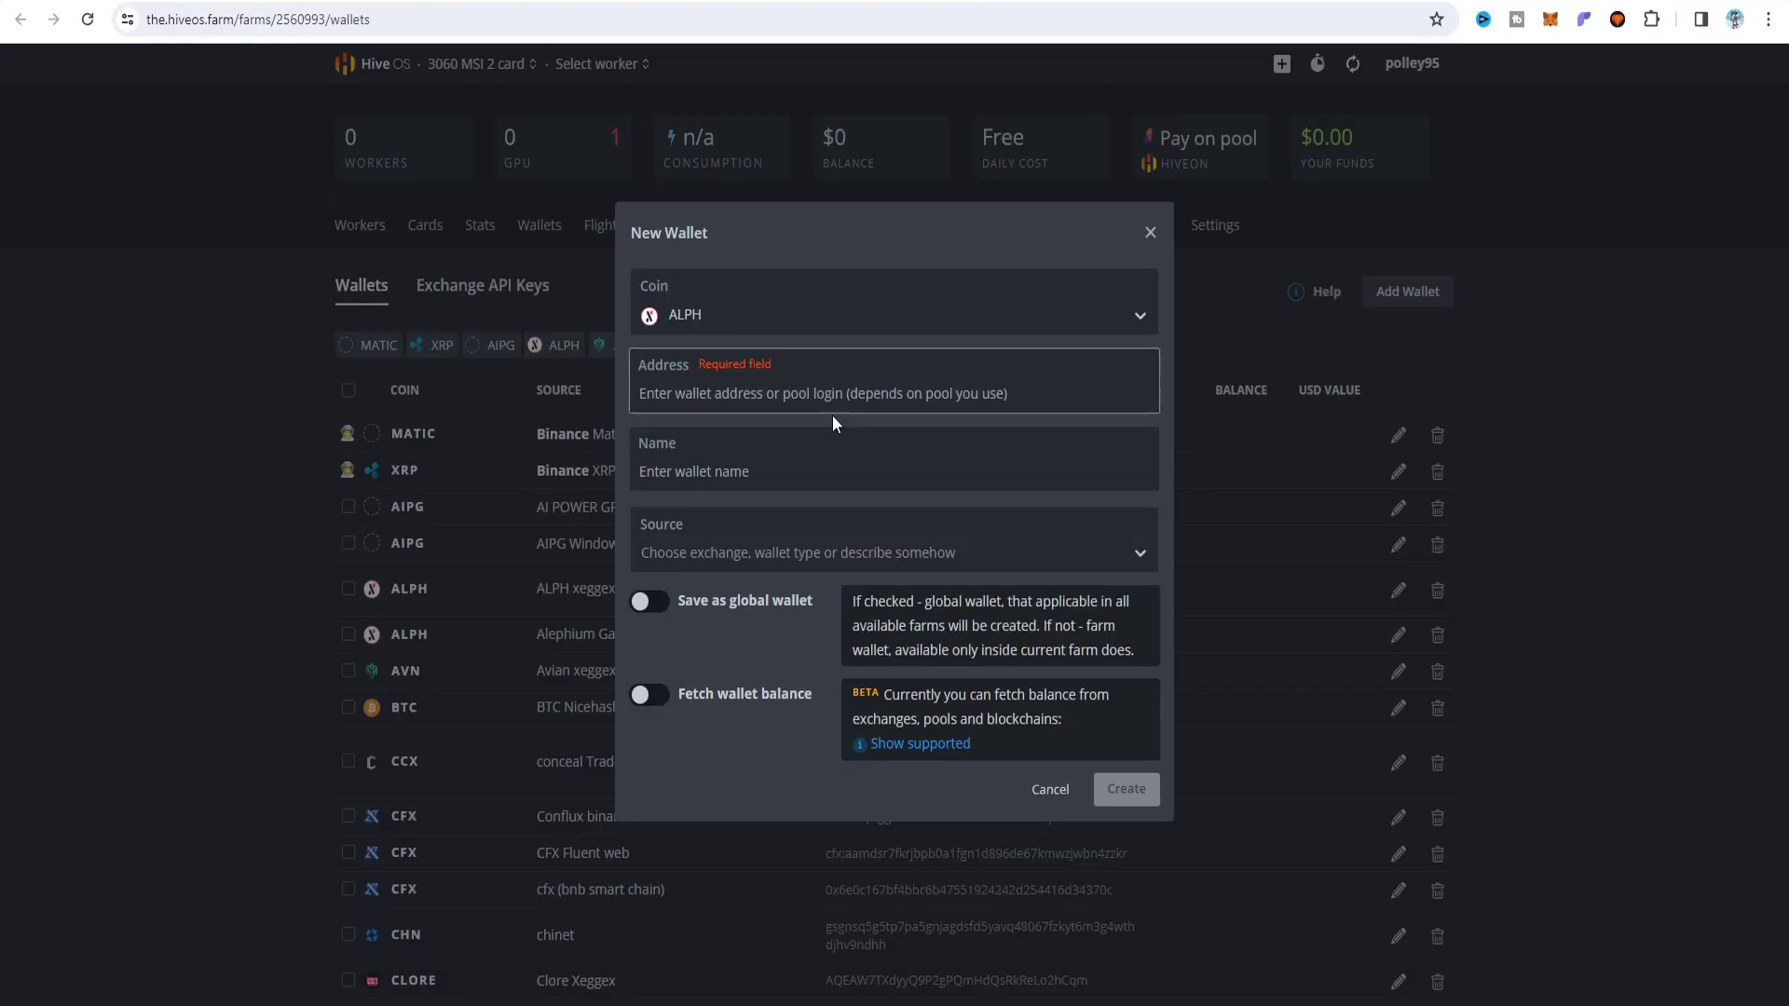
key("ctrl+v")
left_click(762, 464)
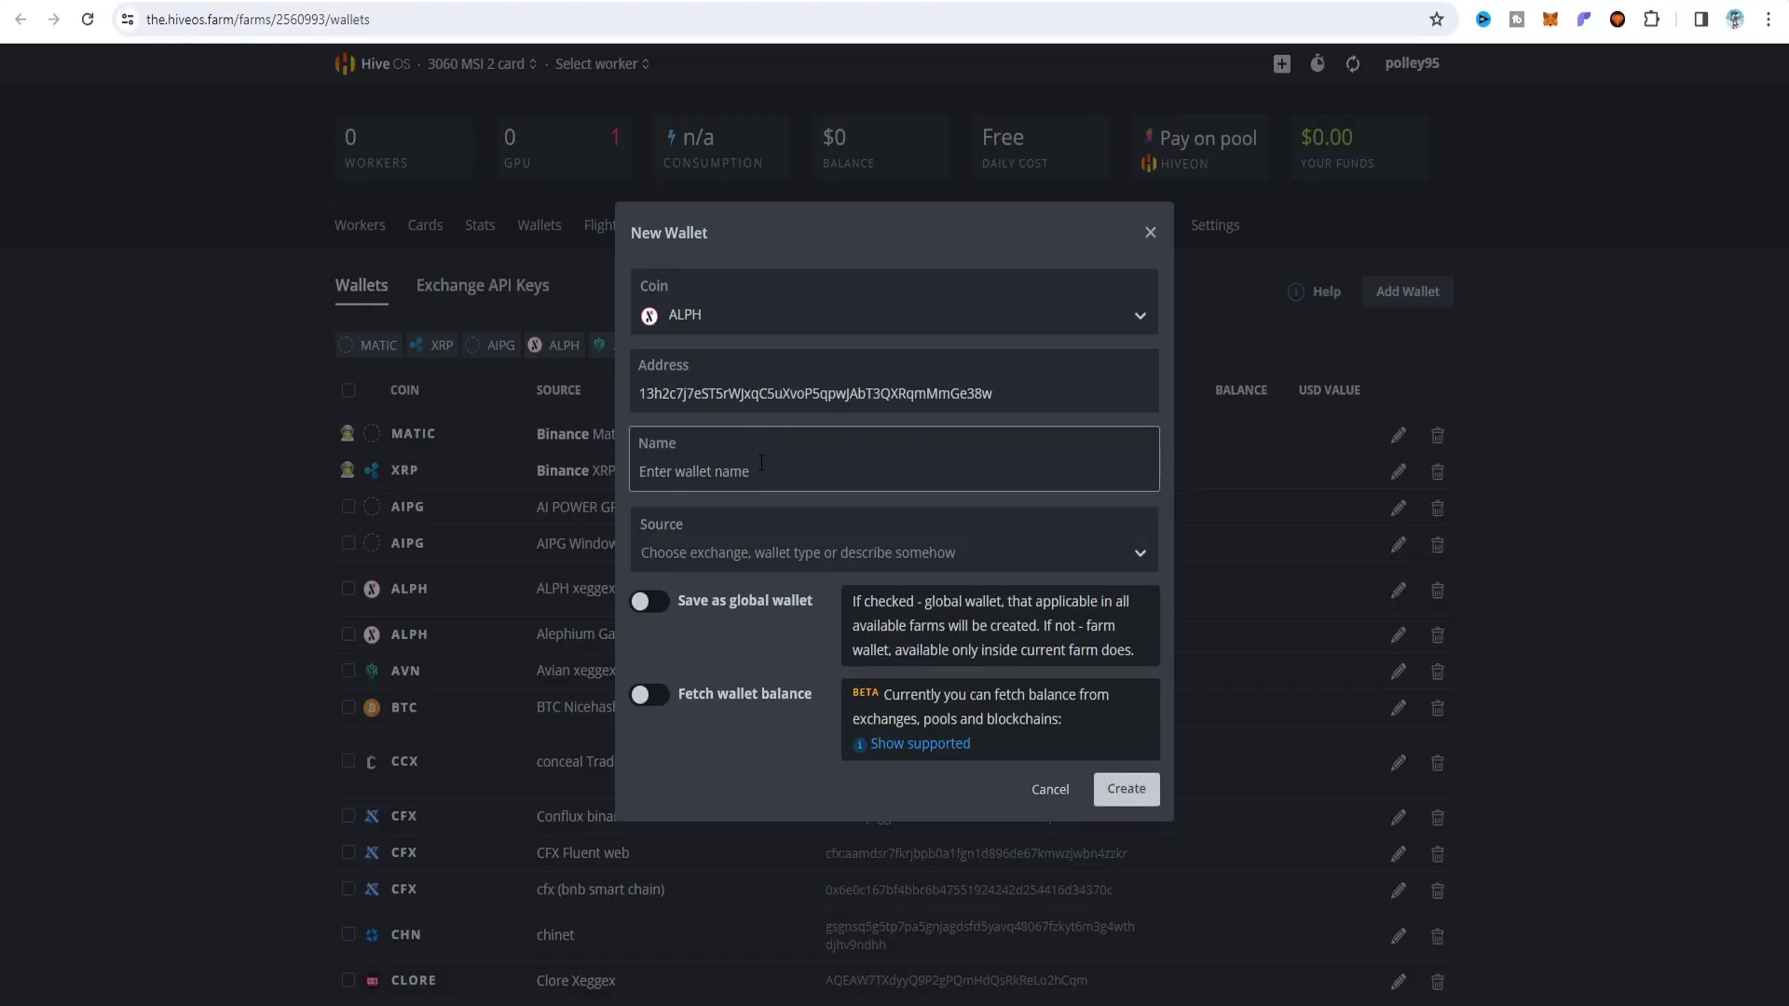
type("alph xeggex")
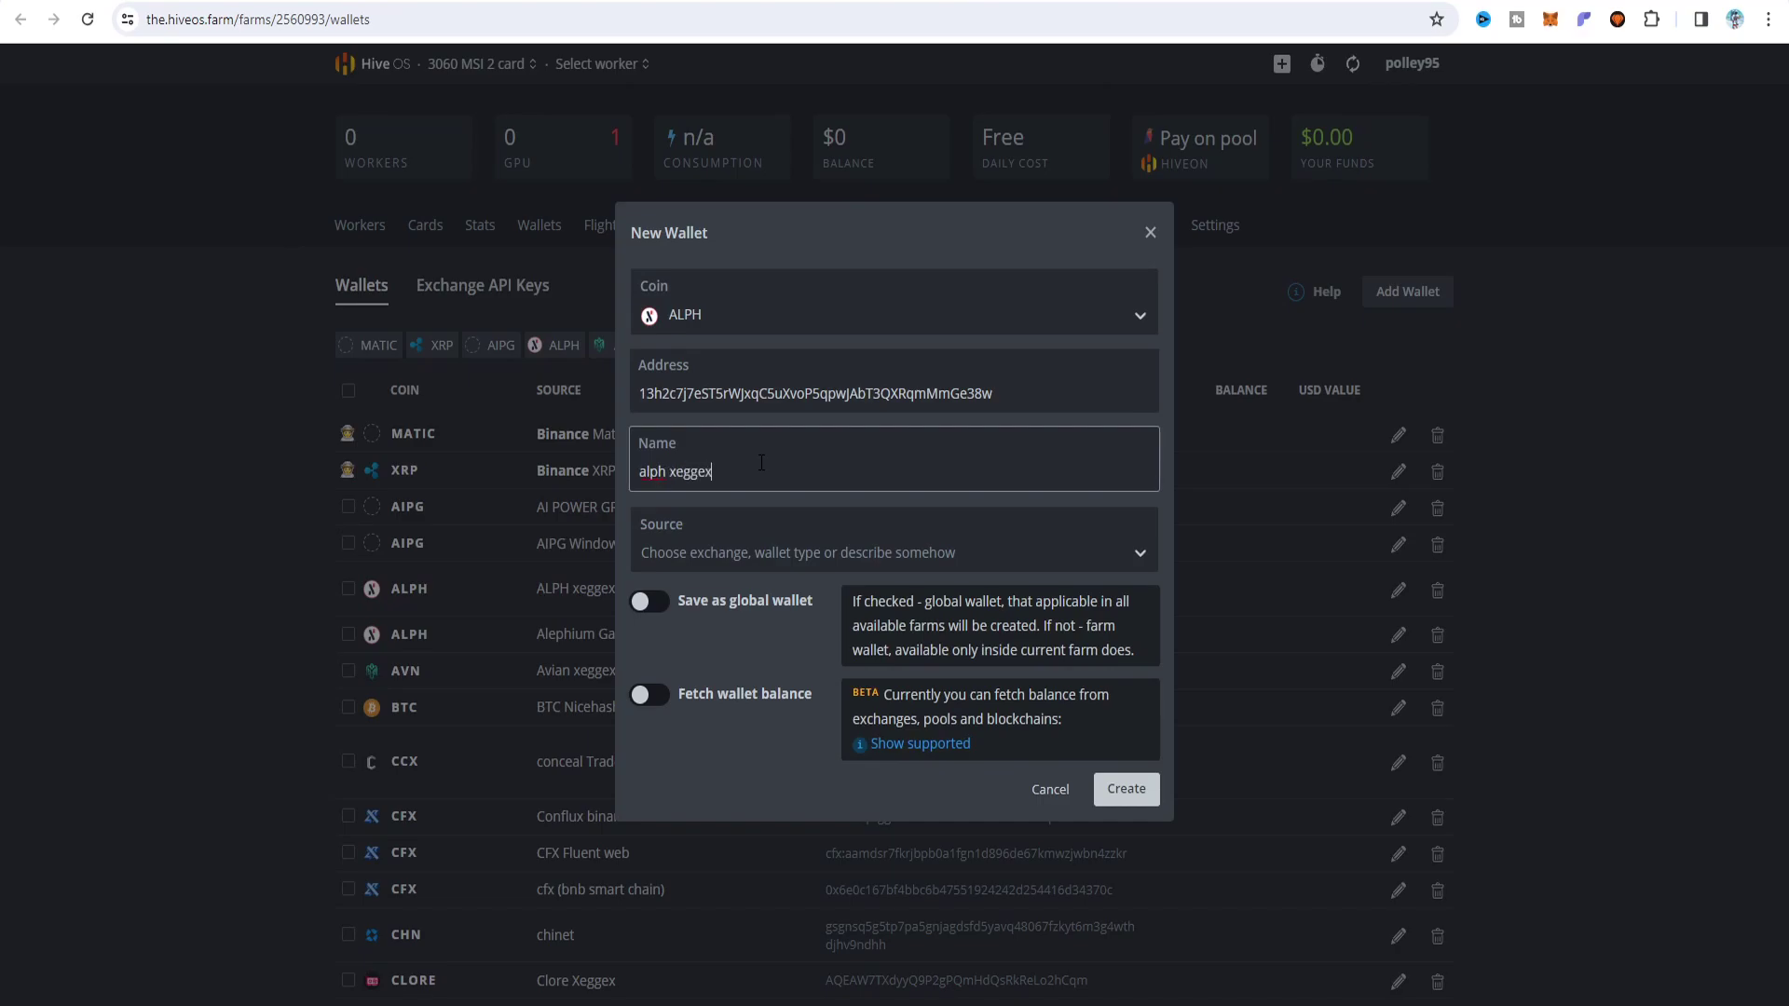
left_click(1066, 794)
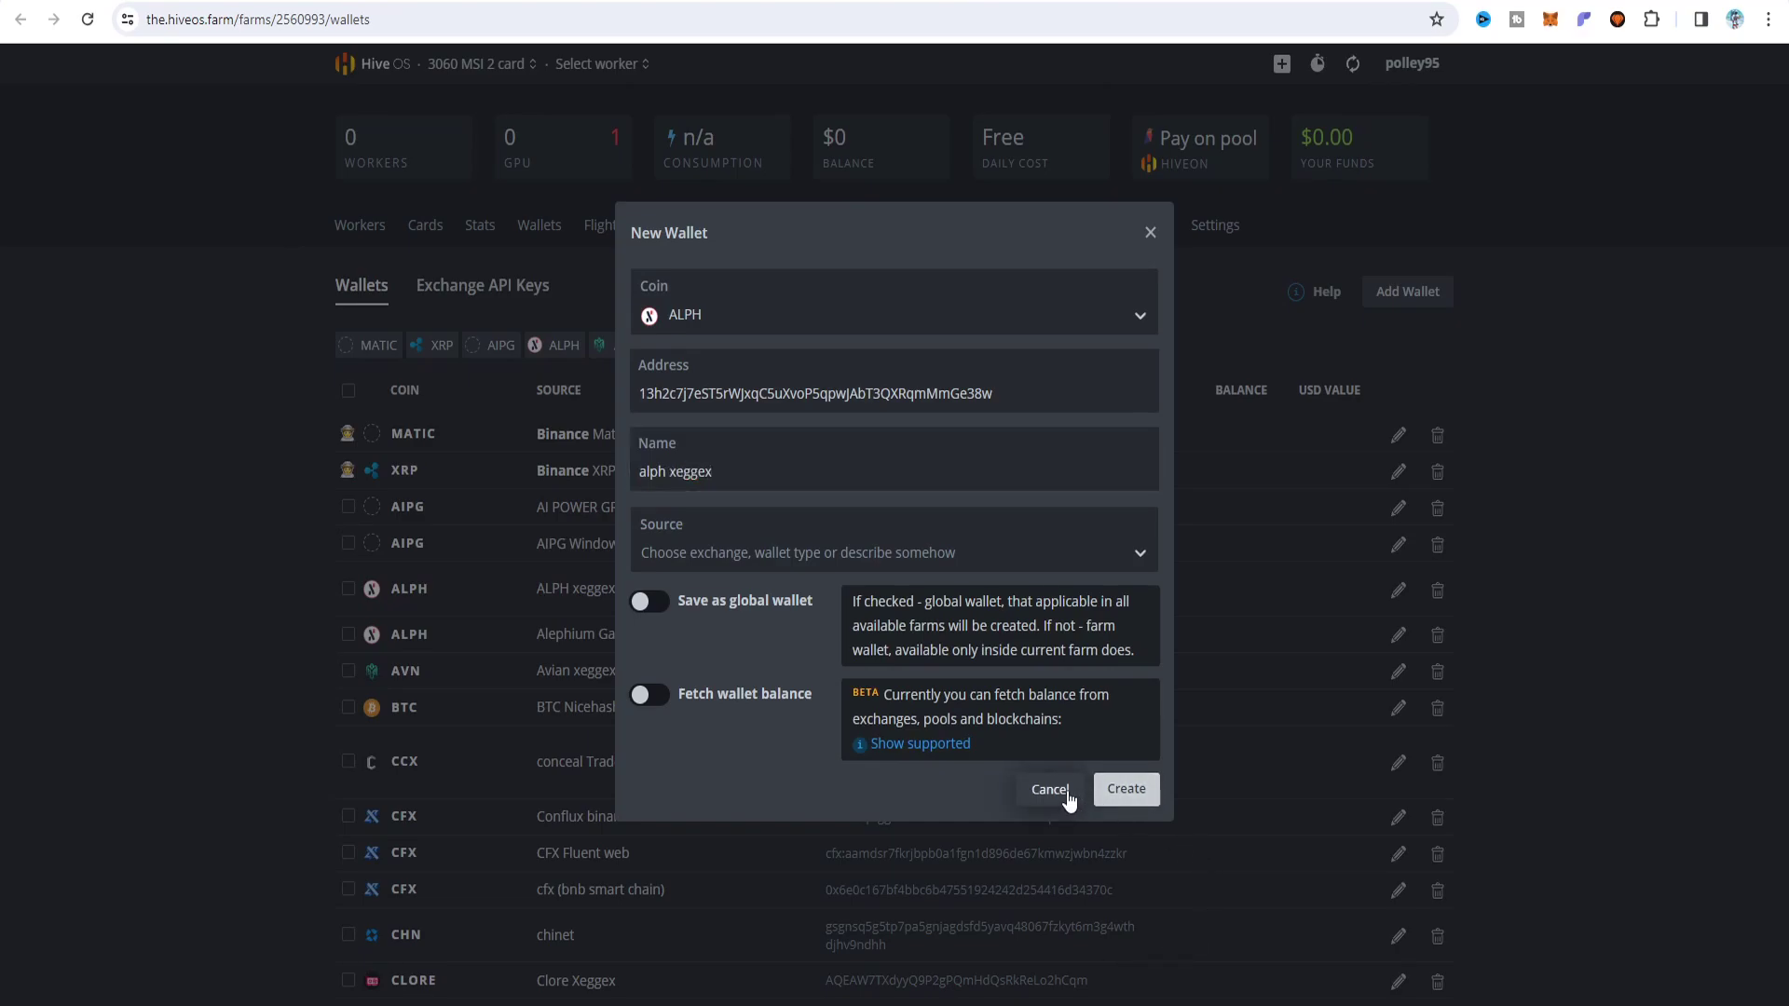
- Check the details of the existing ALPH xeggex wallet and return to the flight sheets list
left_click(1396, 590)
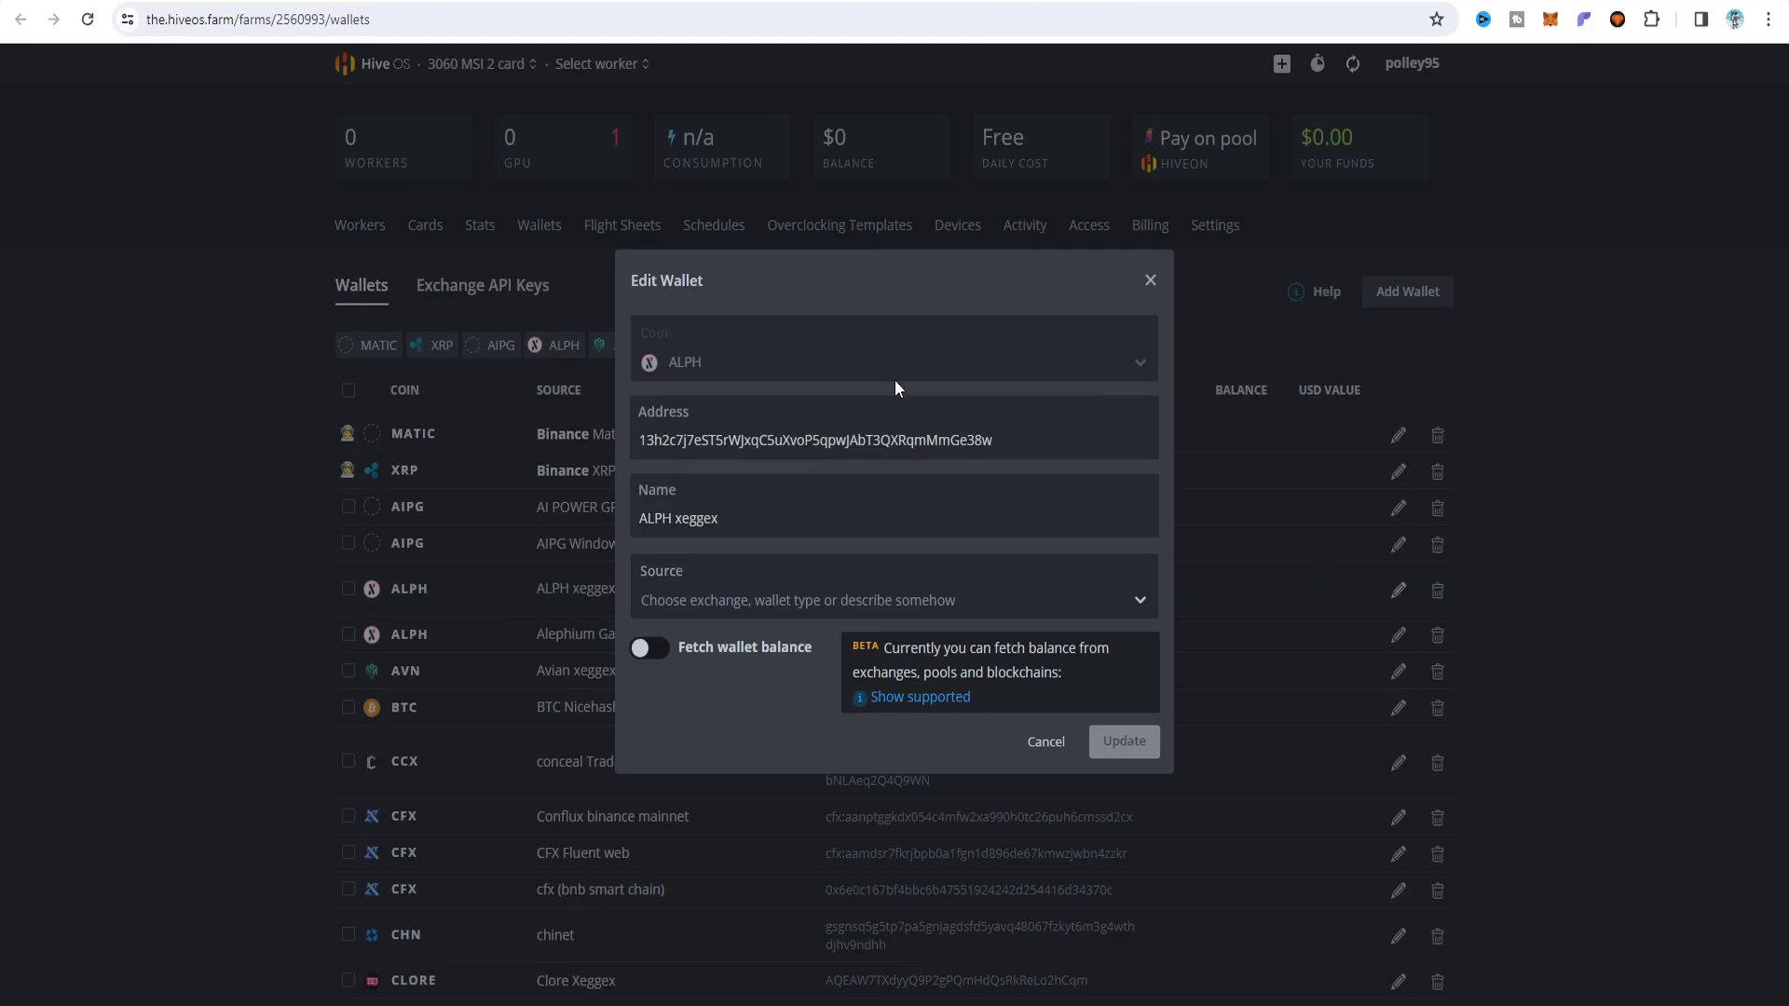
left_click(1045, 742)
key("alt+Left")
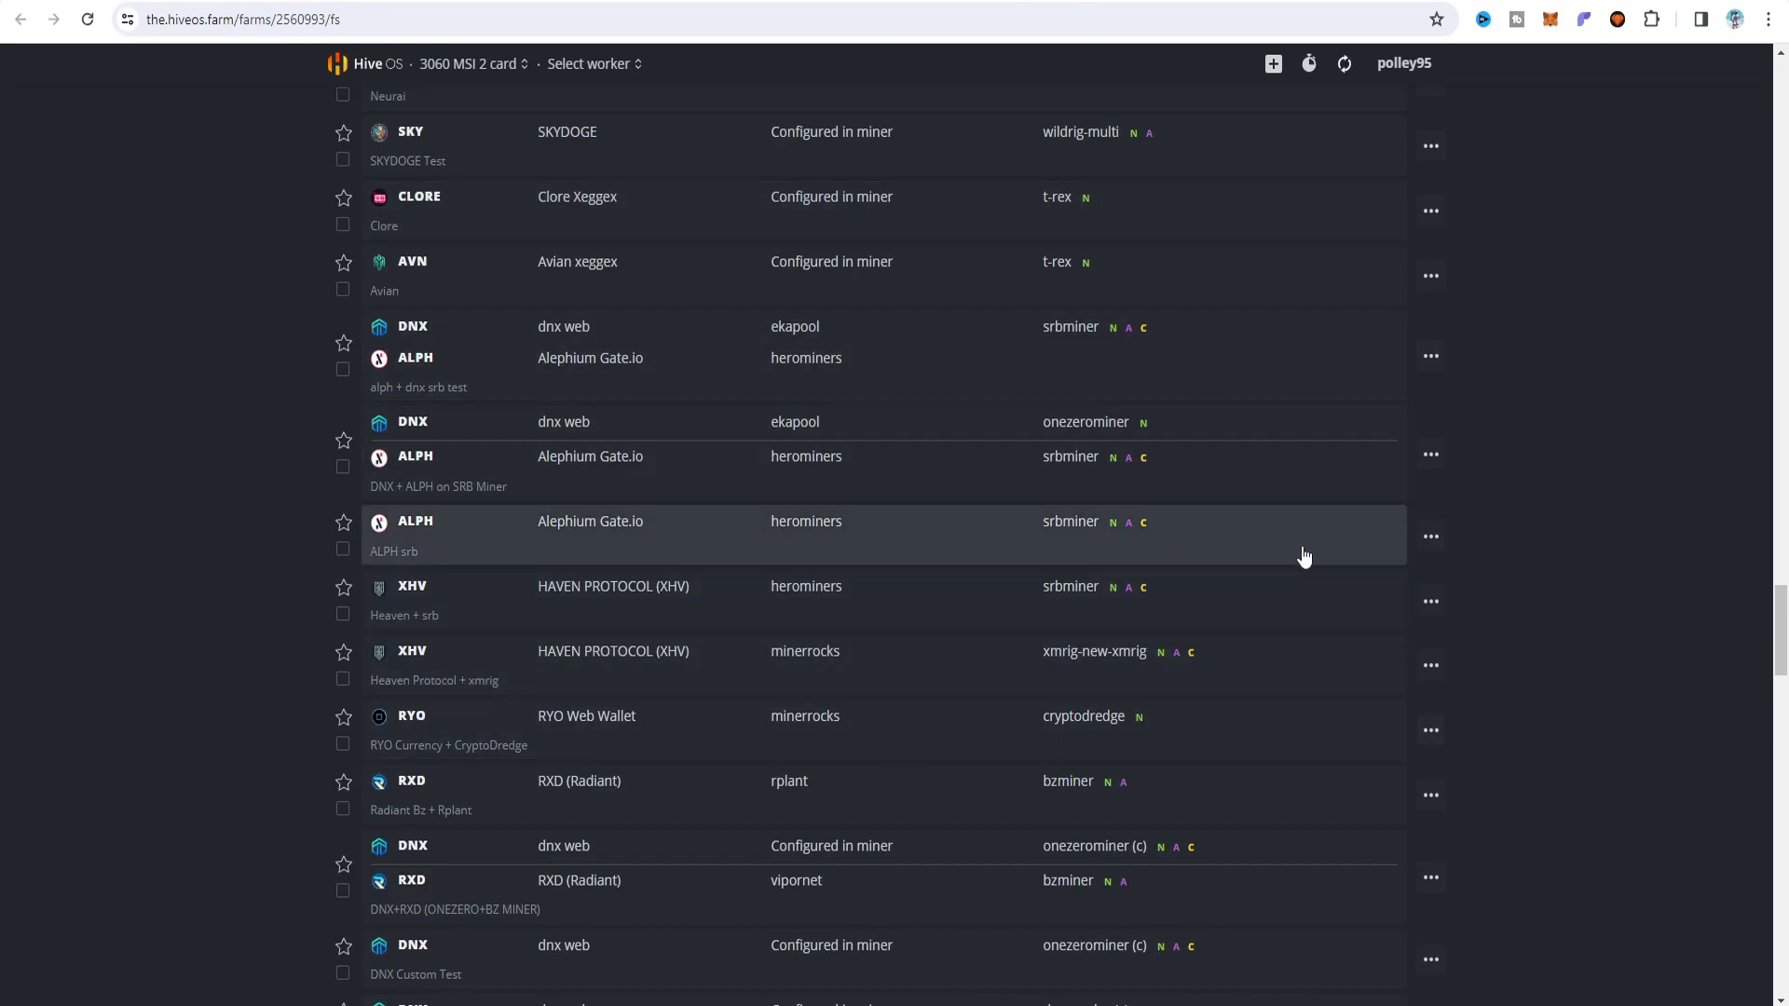
- Open the ALPH srb flight sheet for editing and apply its herominers pool configuration with the USA (East) server
left_click(1430, 535)
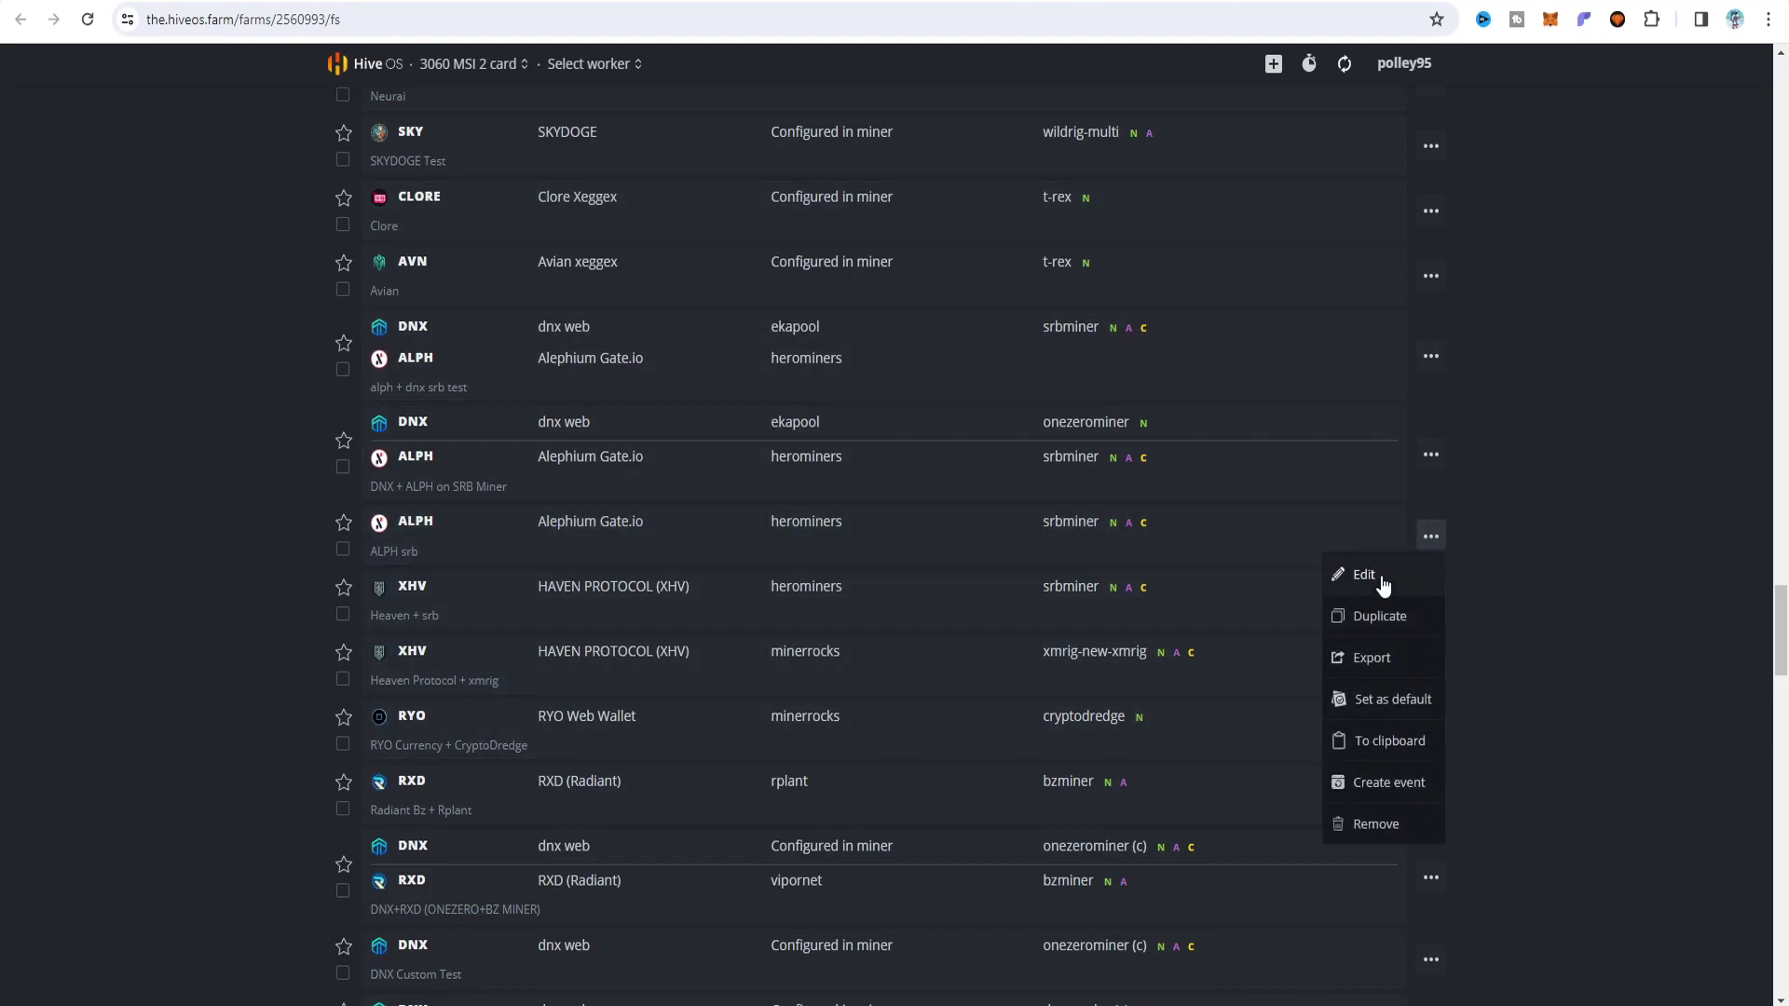
left_click(1388, 584)
scroll(1565, 559, "down", 1)
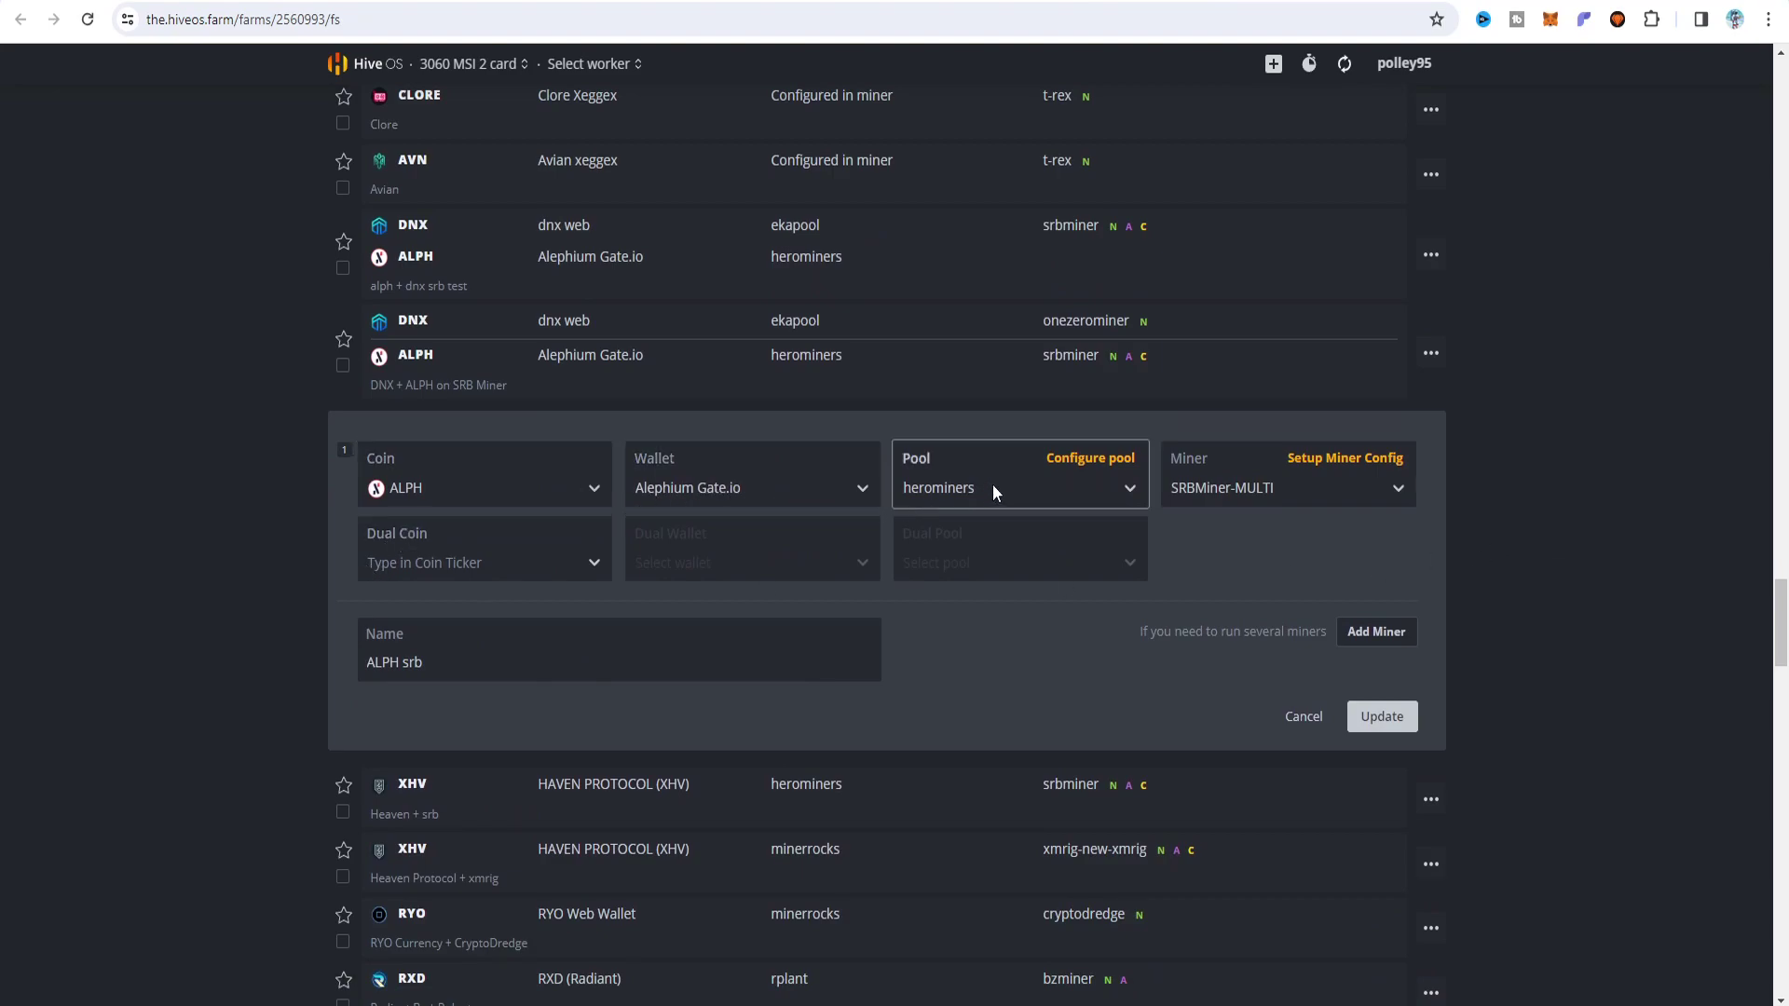
left_click(1087, 469)
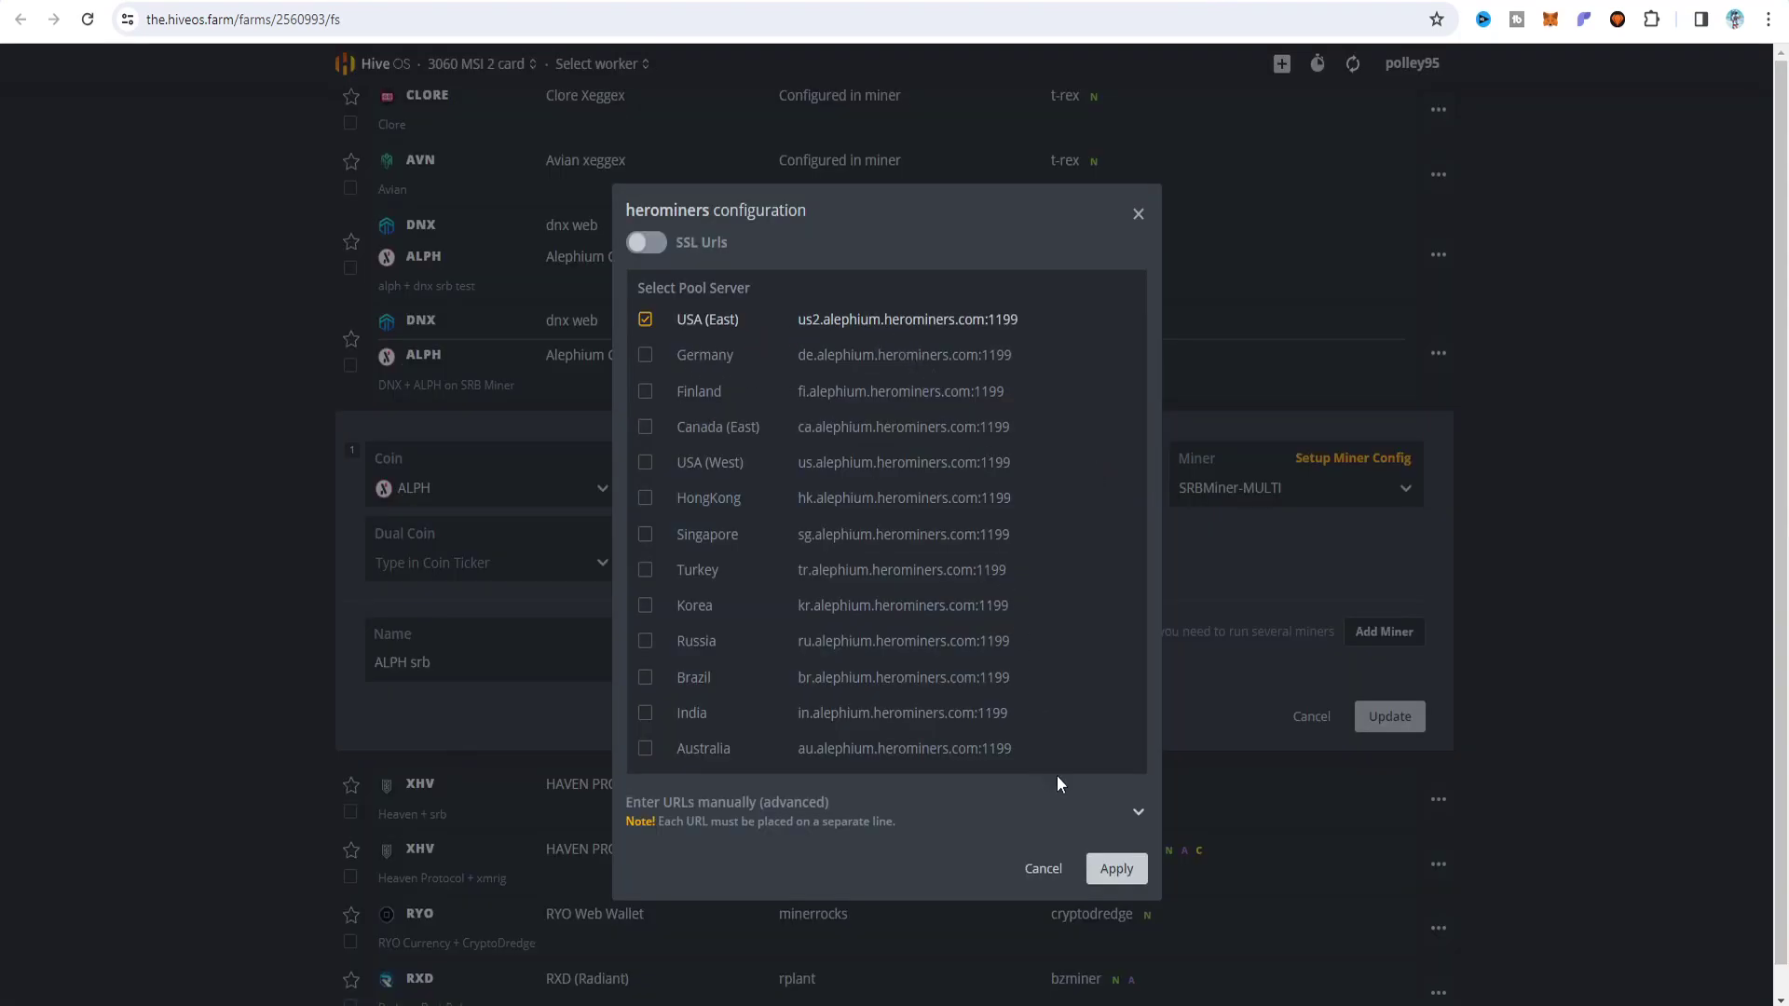
left_click(1117, 867)
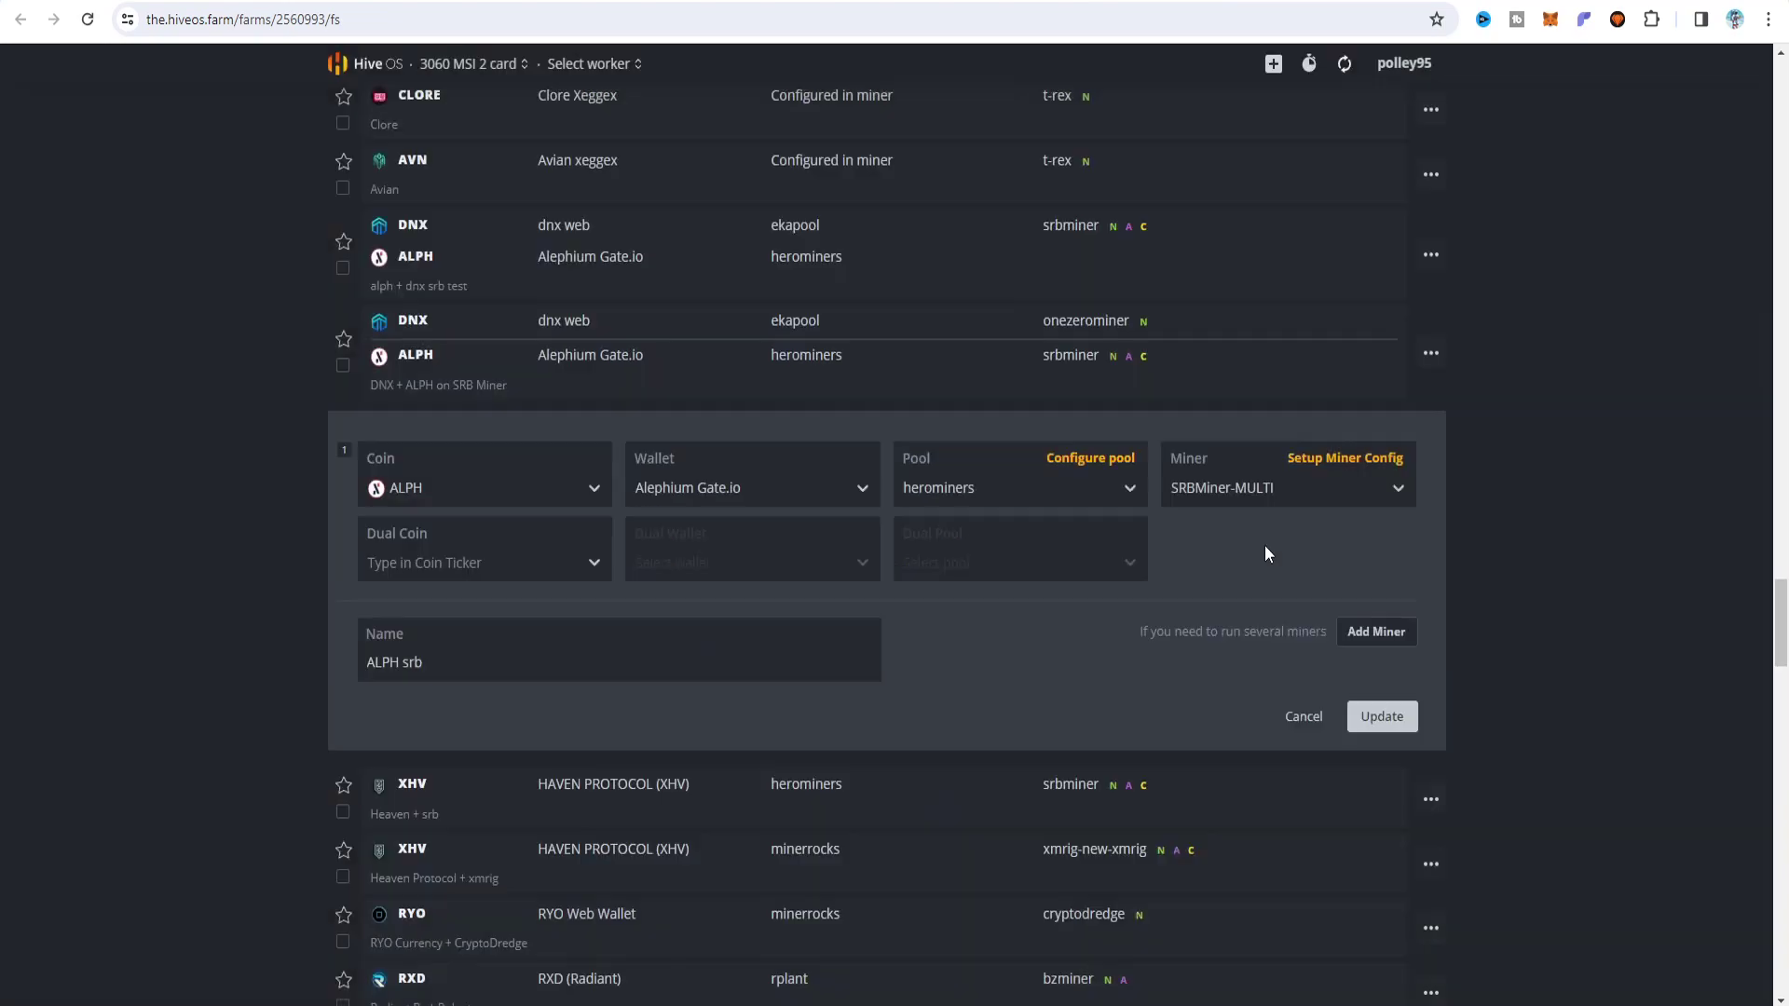
- Set the SRBMiner-MULTI worker name to %WORKER_NAME%, review the device configs, and cancel editing the ALPH srb flight sheet
left_click(1333, 461)
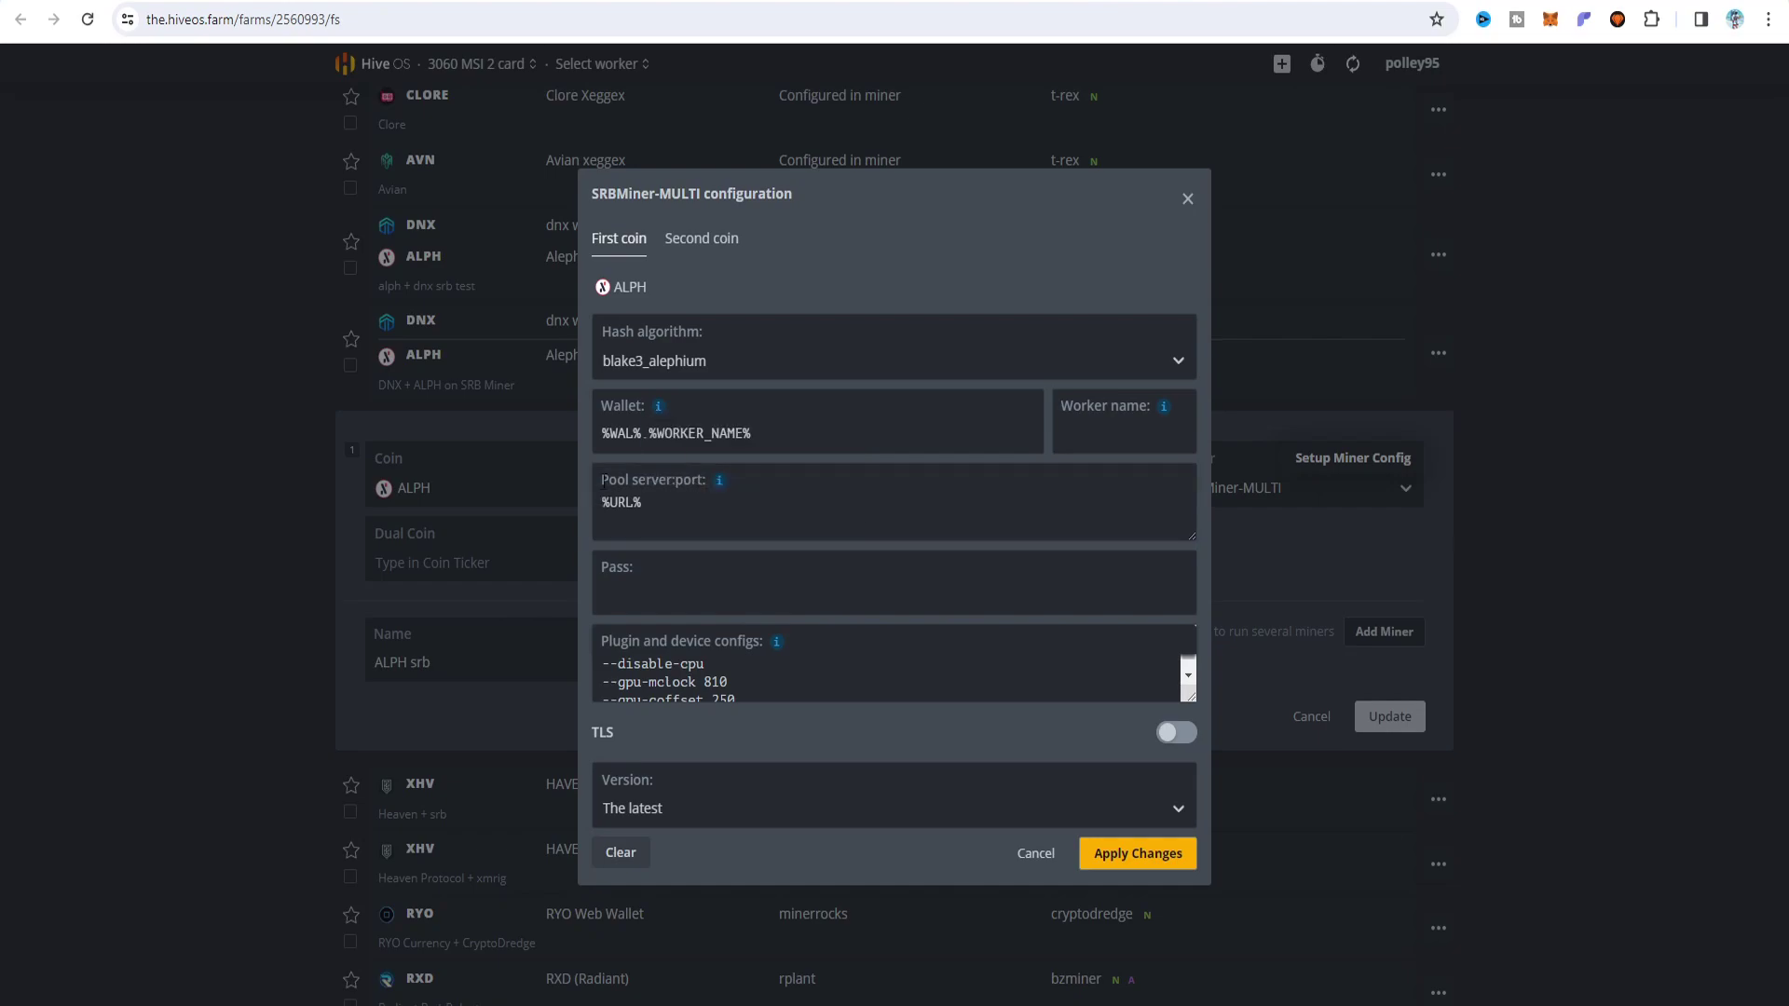
mouse_move(1164, 407)
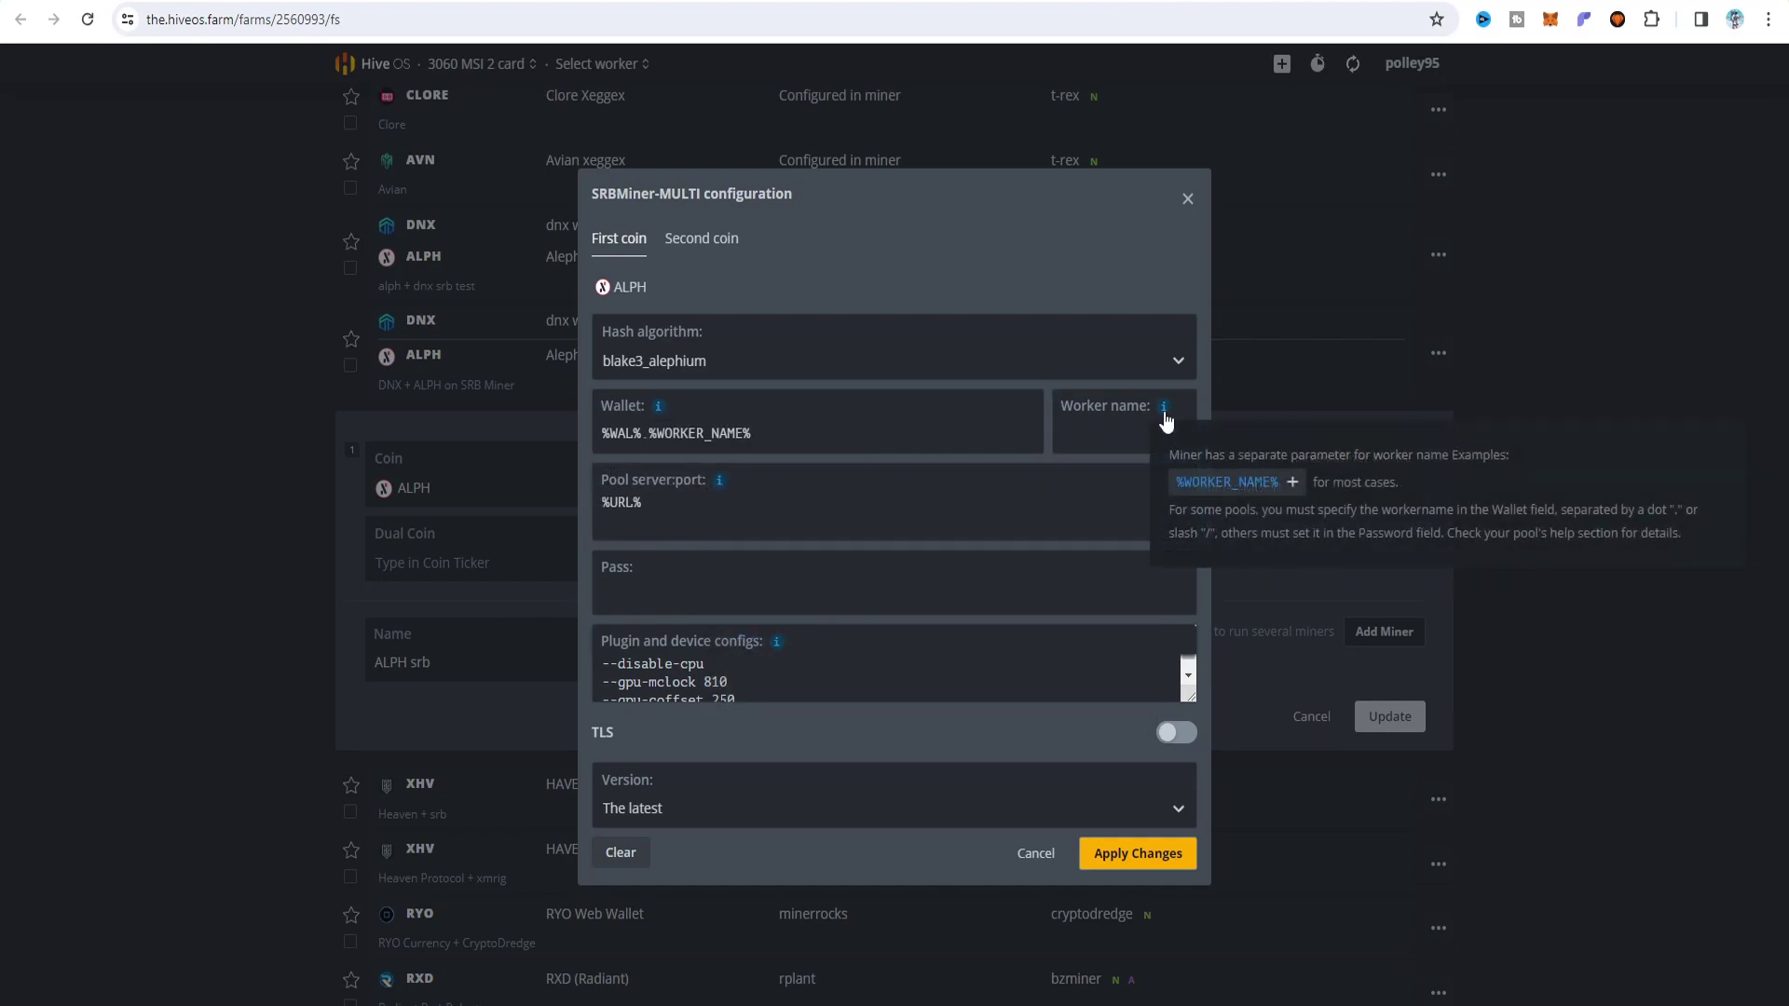
left_click(1211, 489)
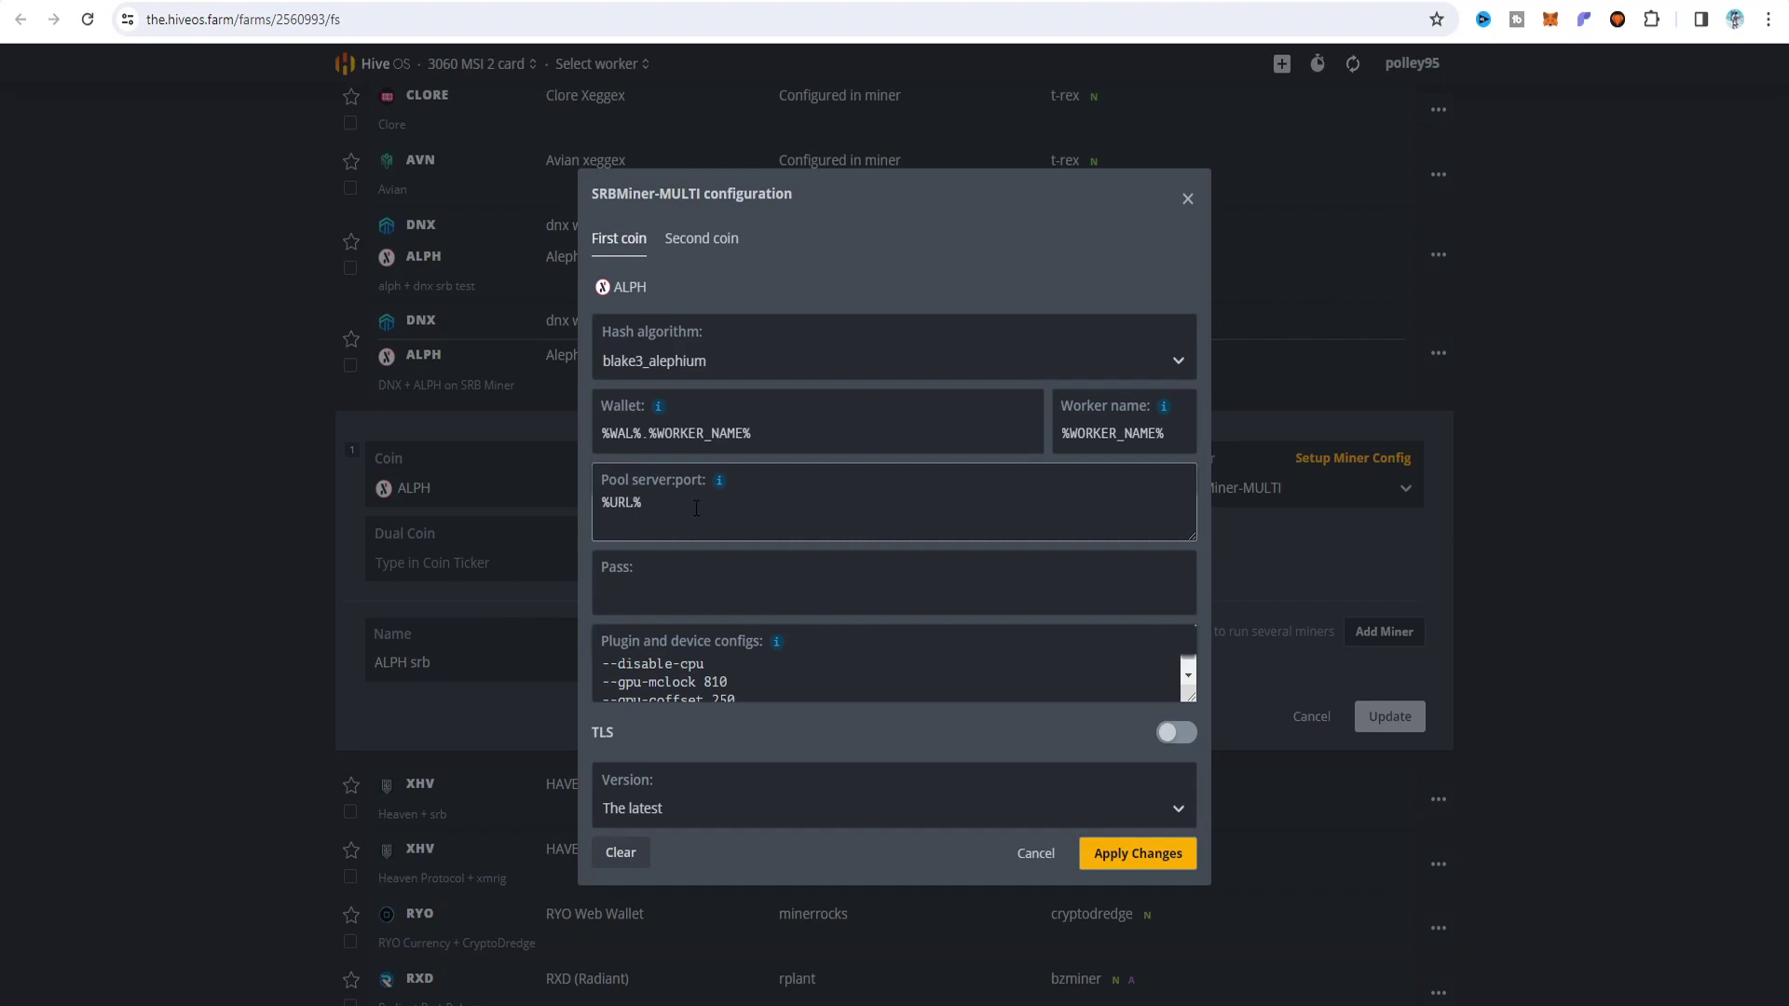
mouse_move(722, 485)
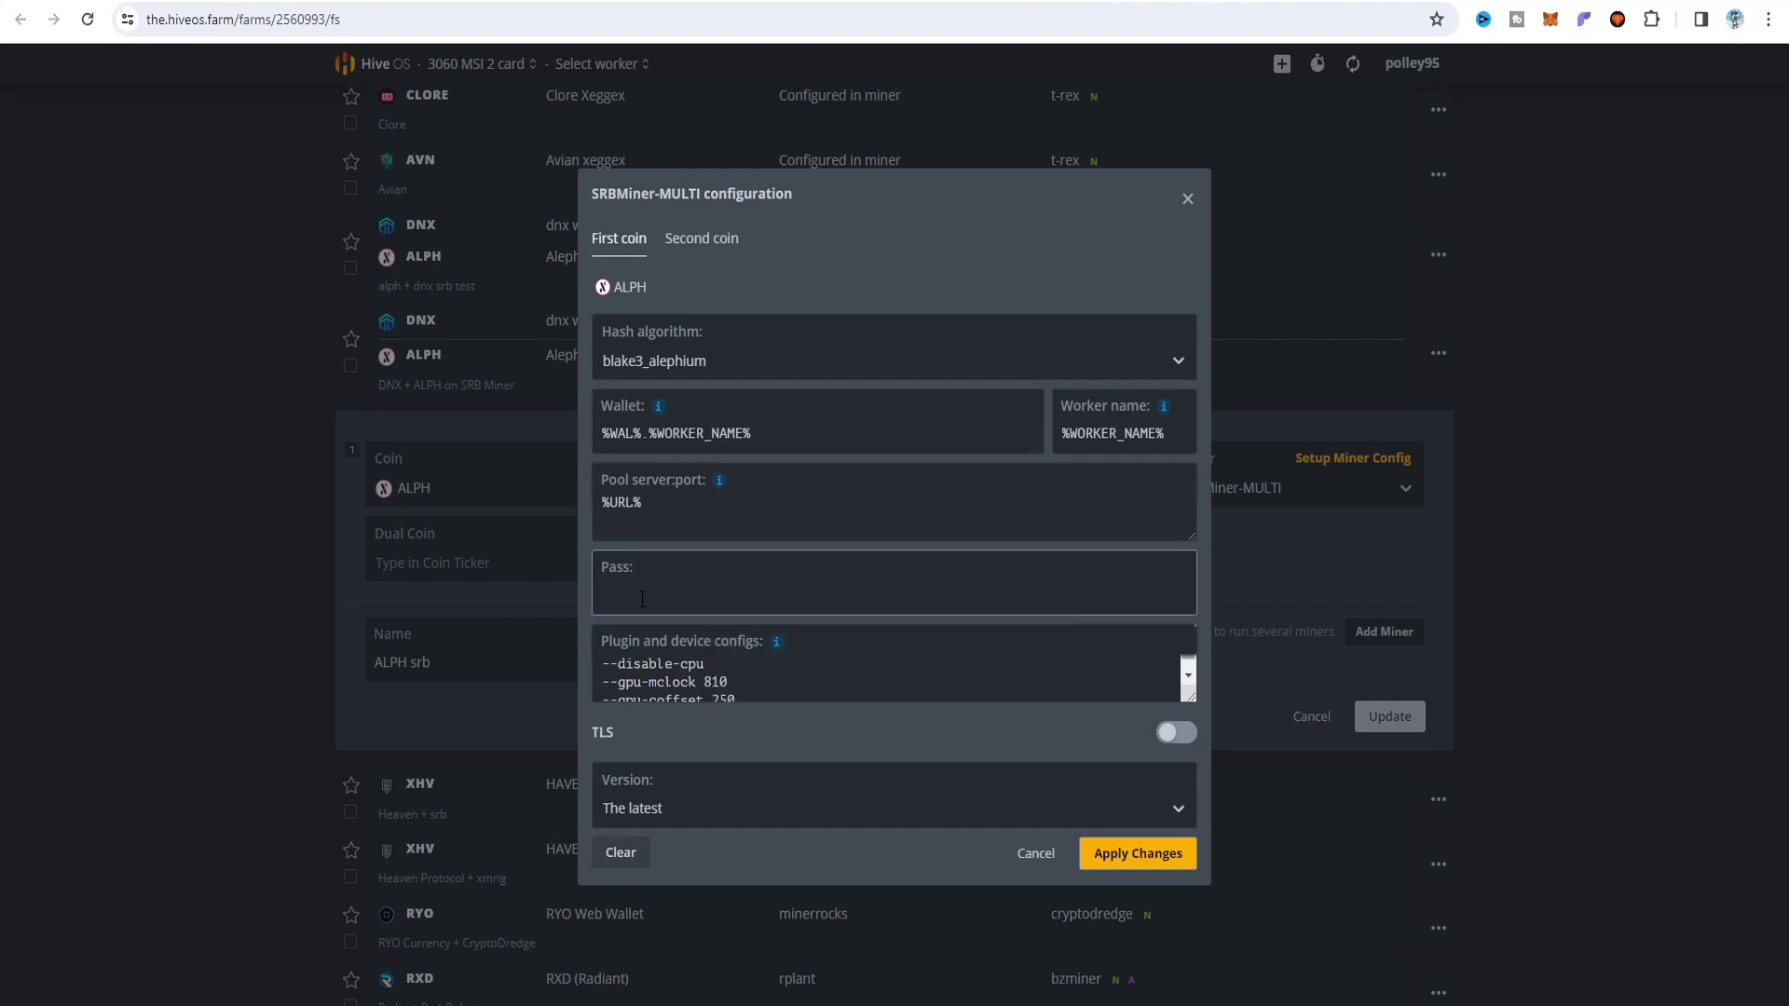
left_click_drag(1184, 704, 1121, 696)
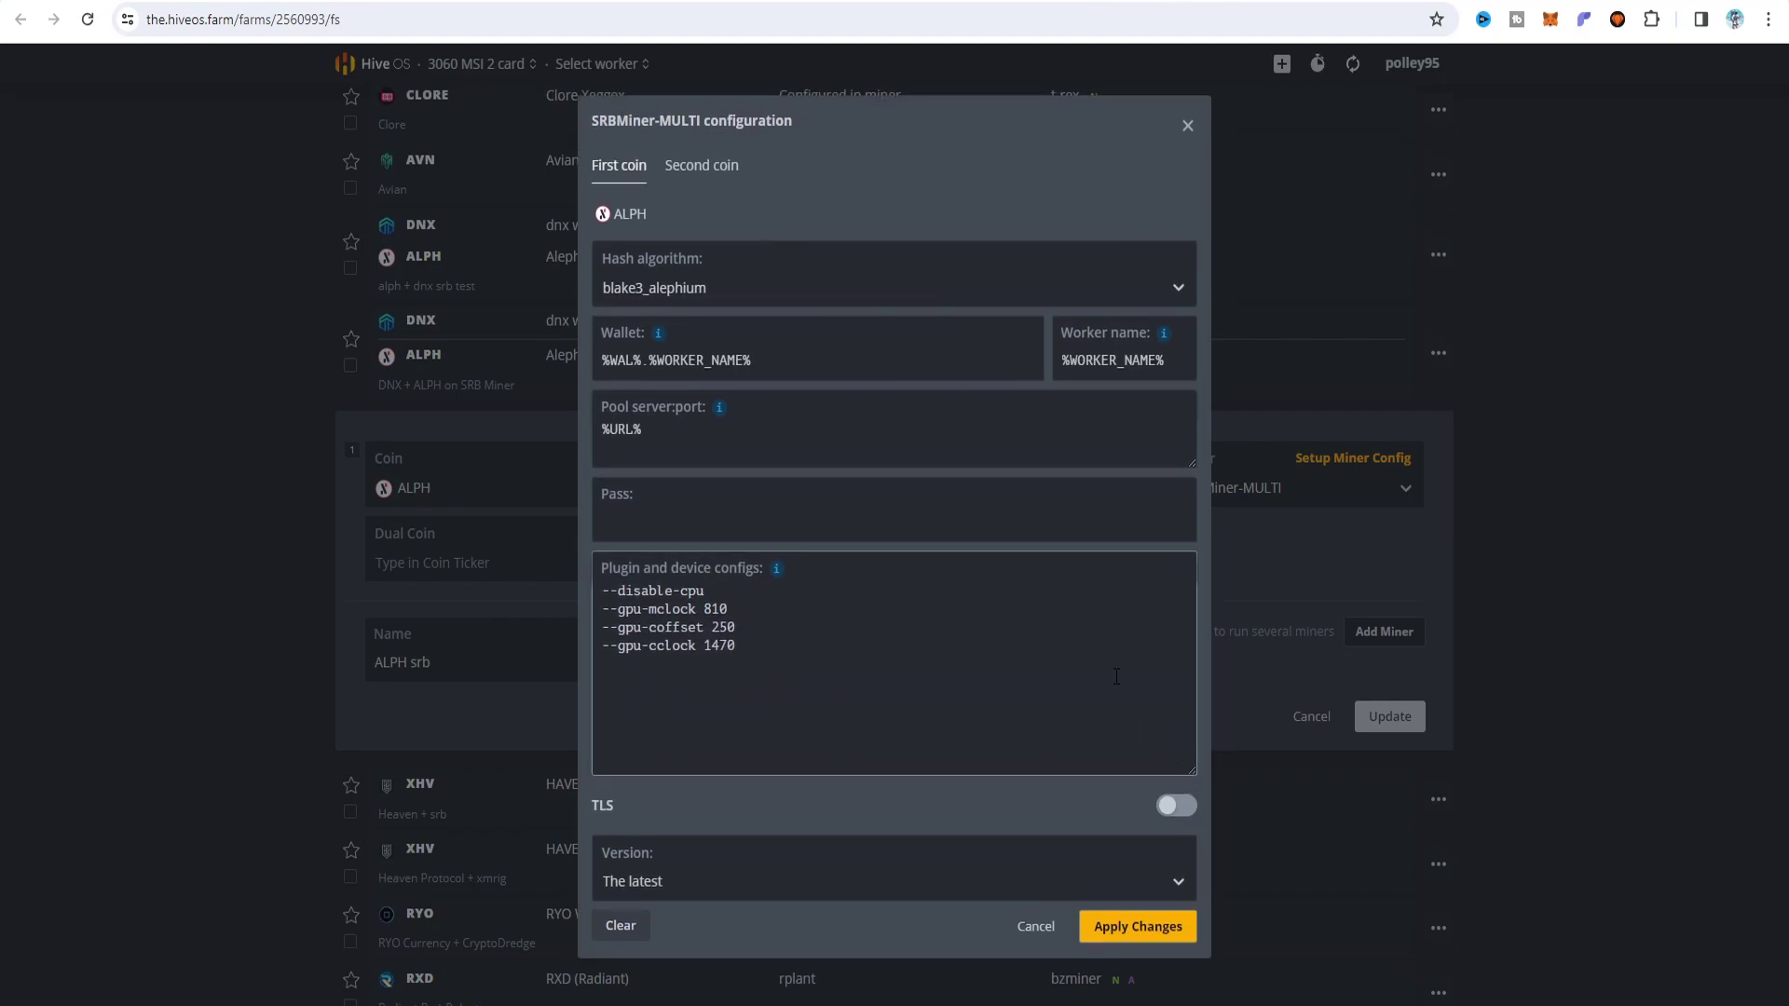
mouse_move(777, 572)
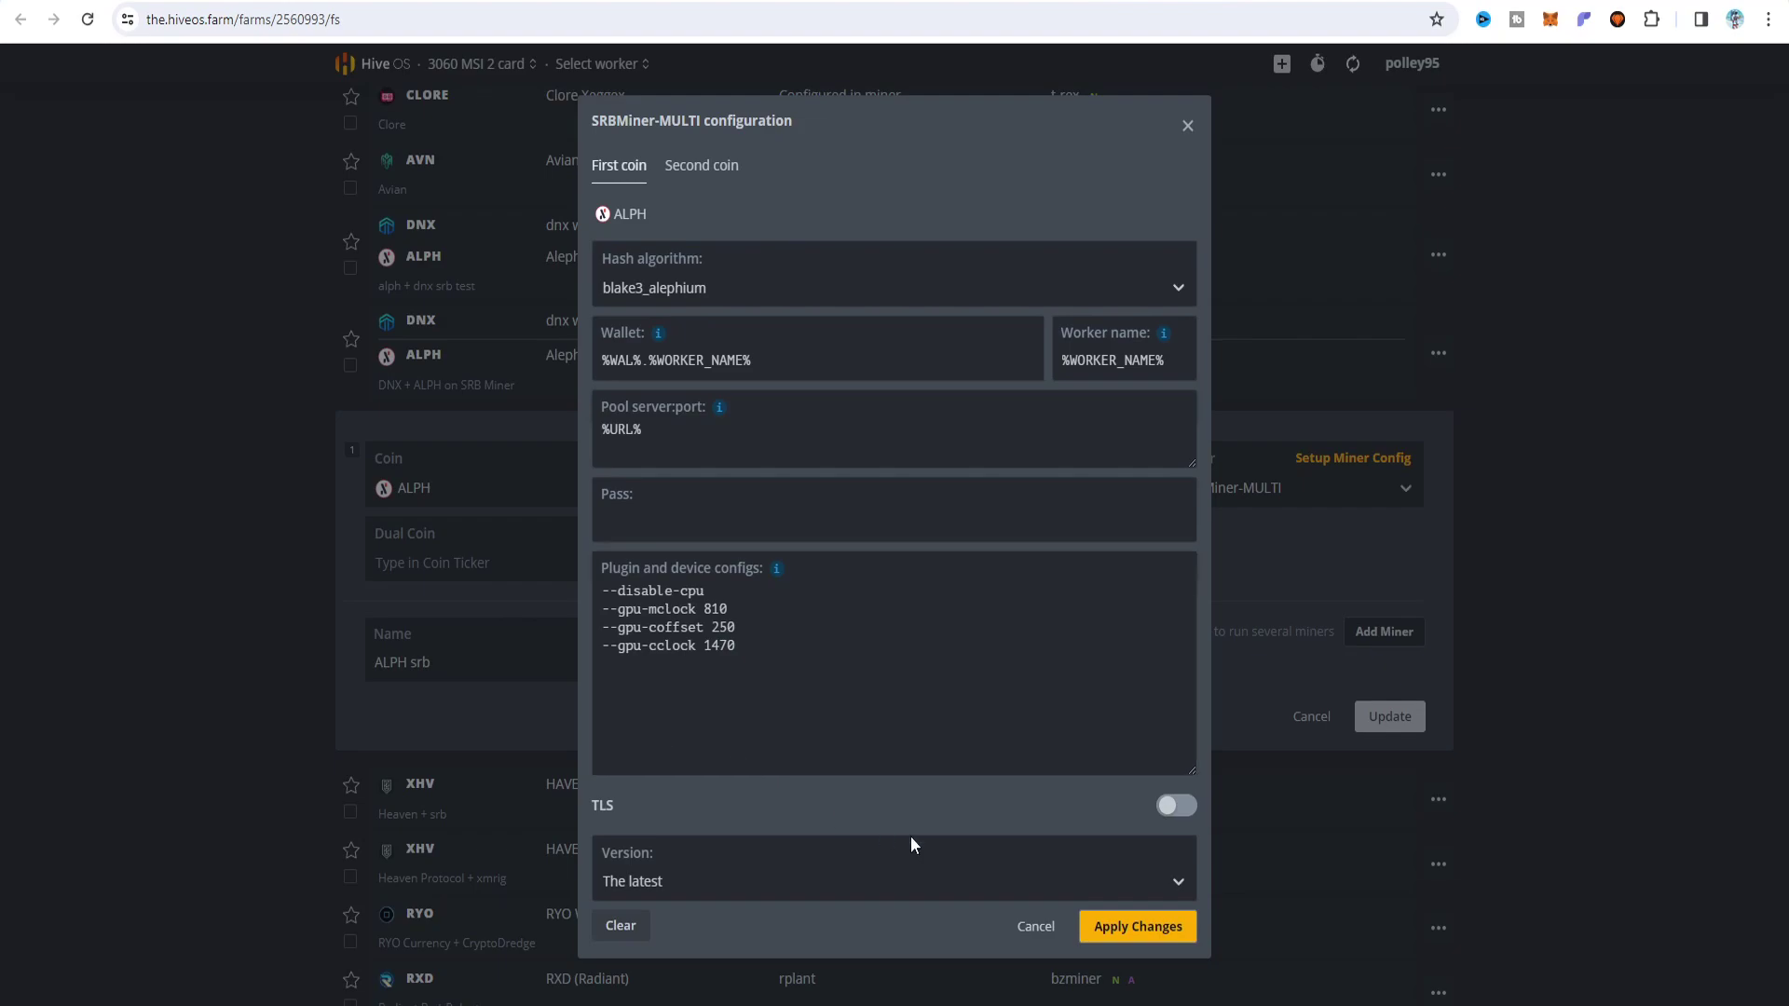
left_click(1085, 917)
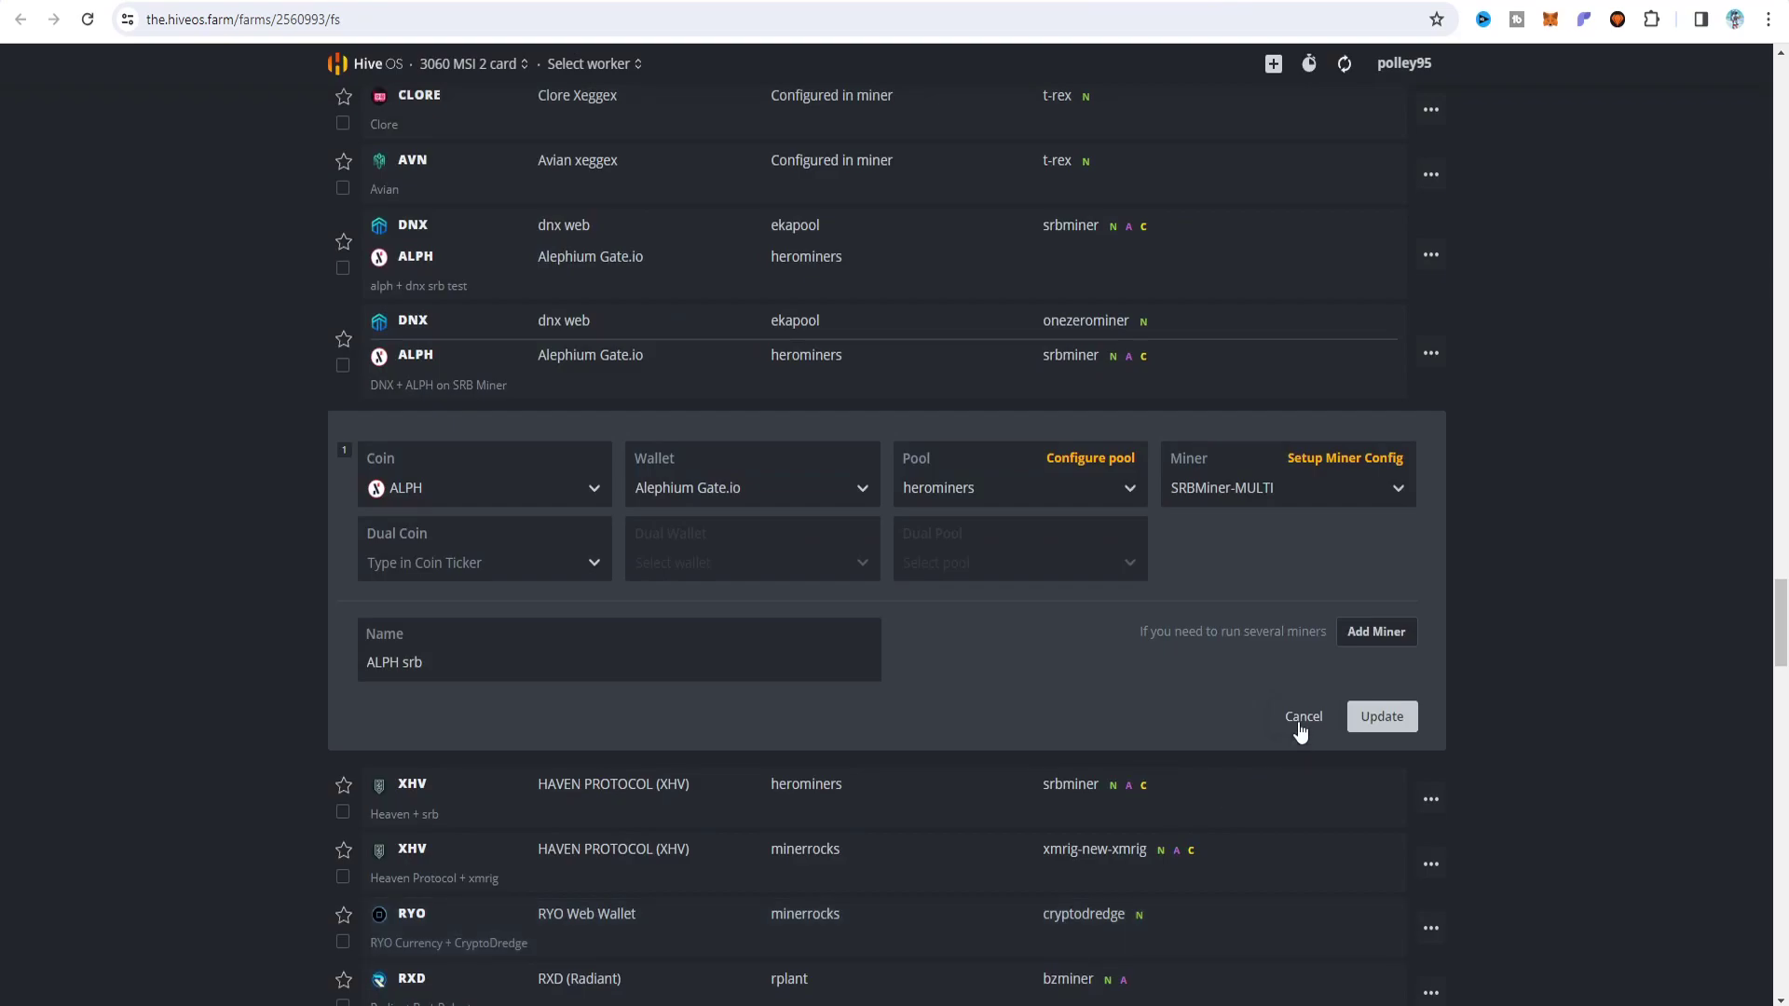
left_click(1302, 725)
- Open the ALPH Test lol Miner flight sheet for editing and apply its herominers pool configuration with the USA (East) server
scroll(1782, 156, "down", 10)
scroll(1781, 157, "up", 6)
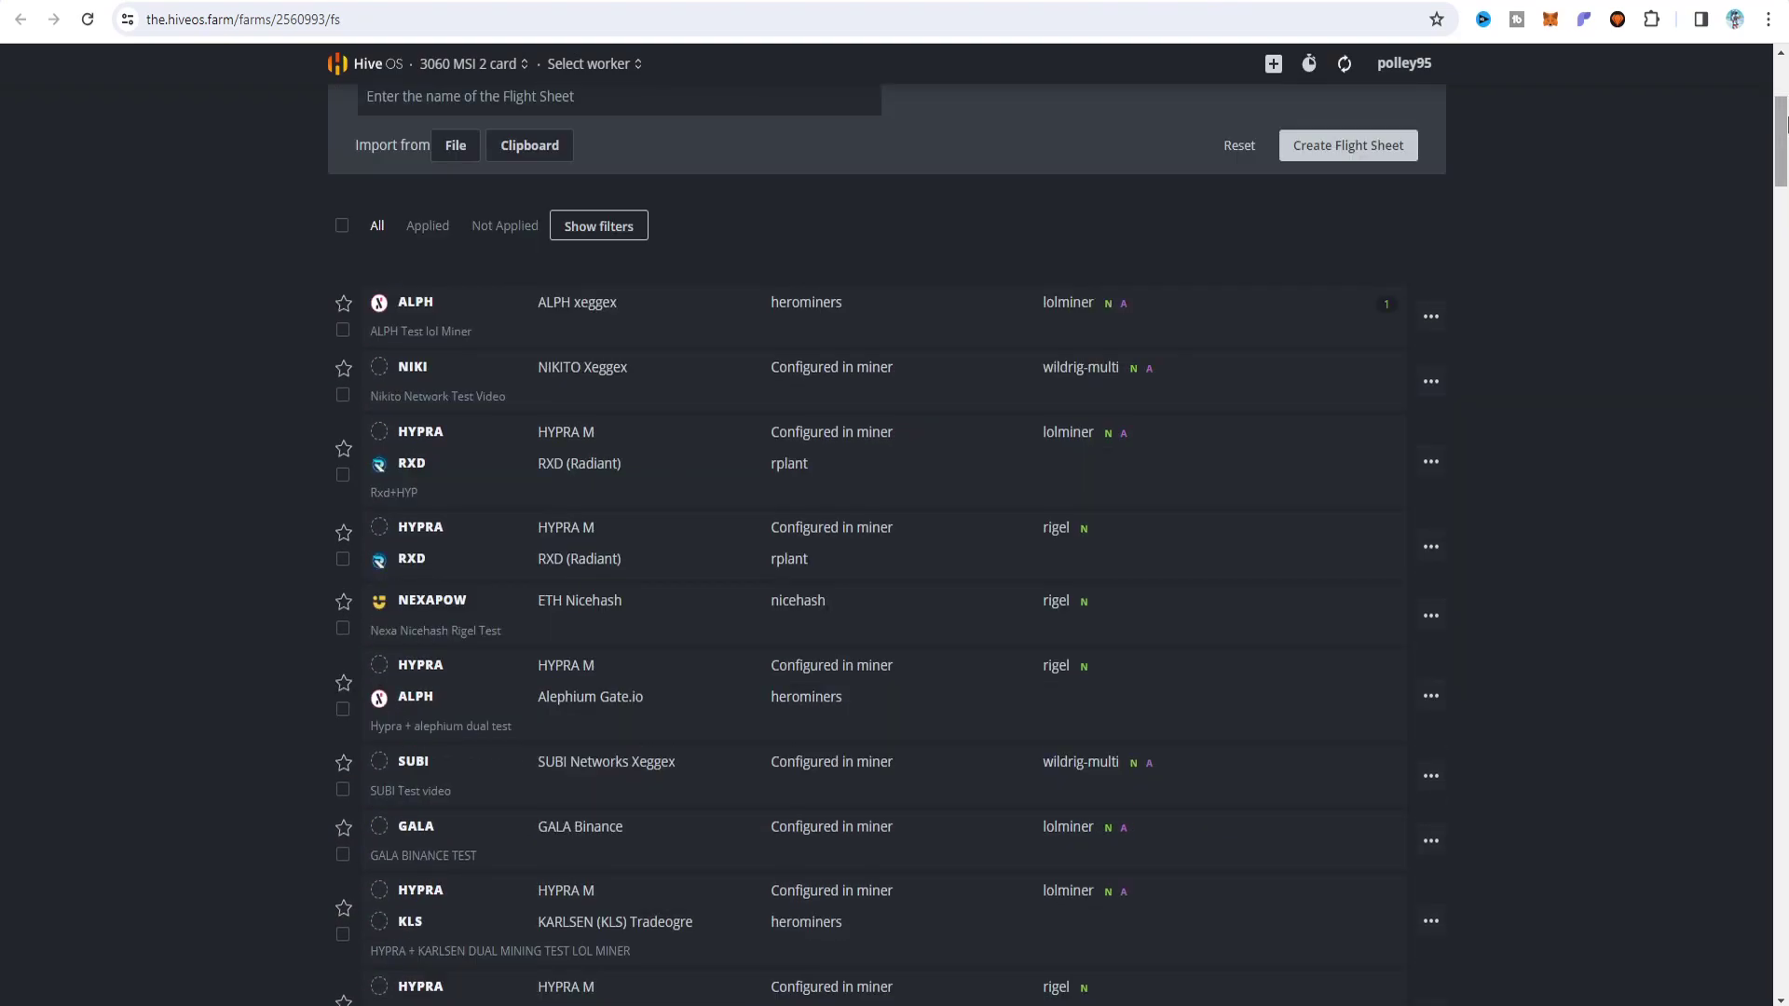
left_click(1436, 330)
left_click(1388, 361)
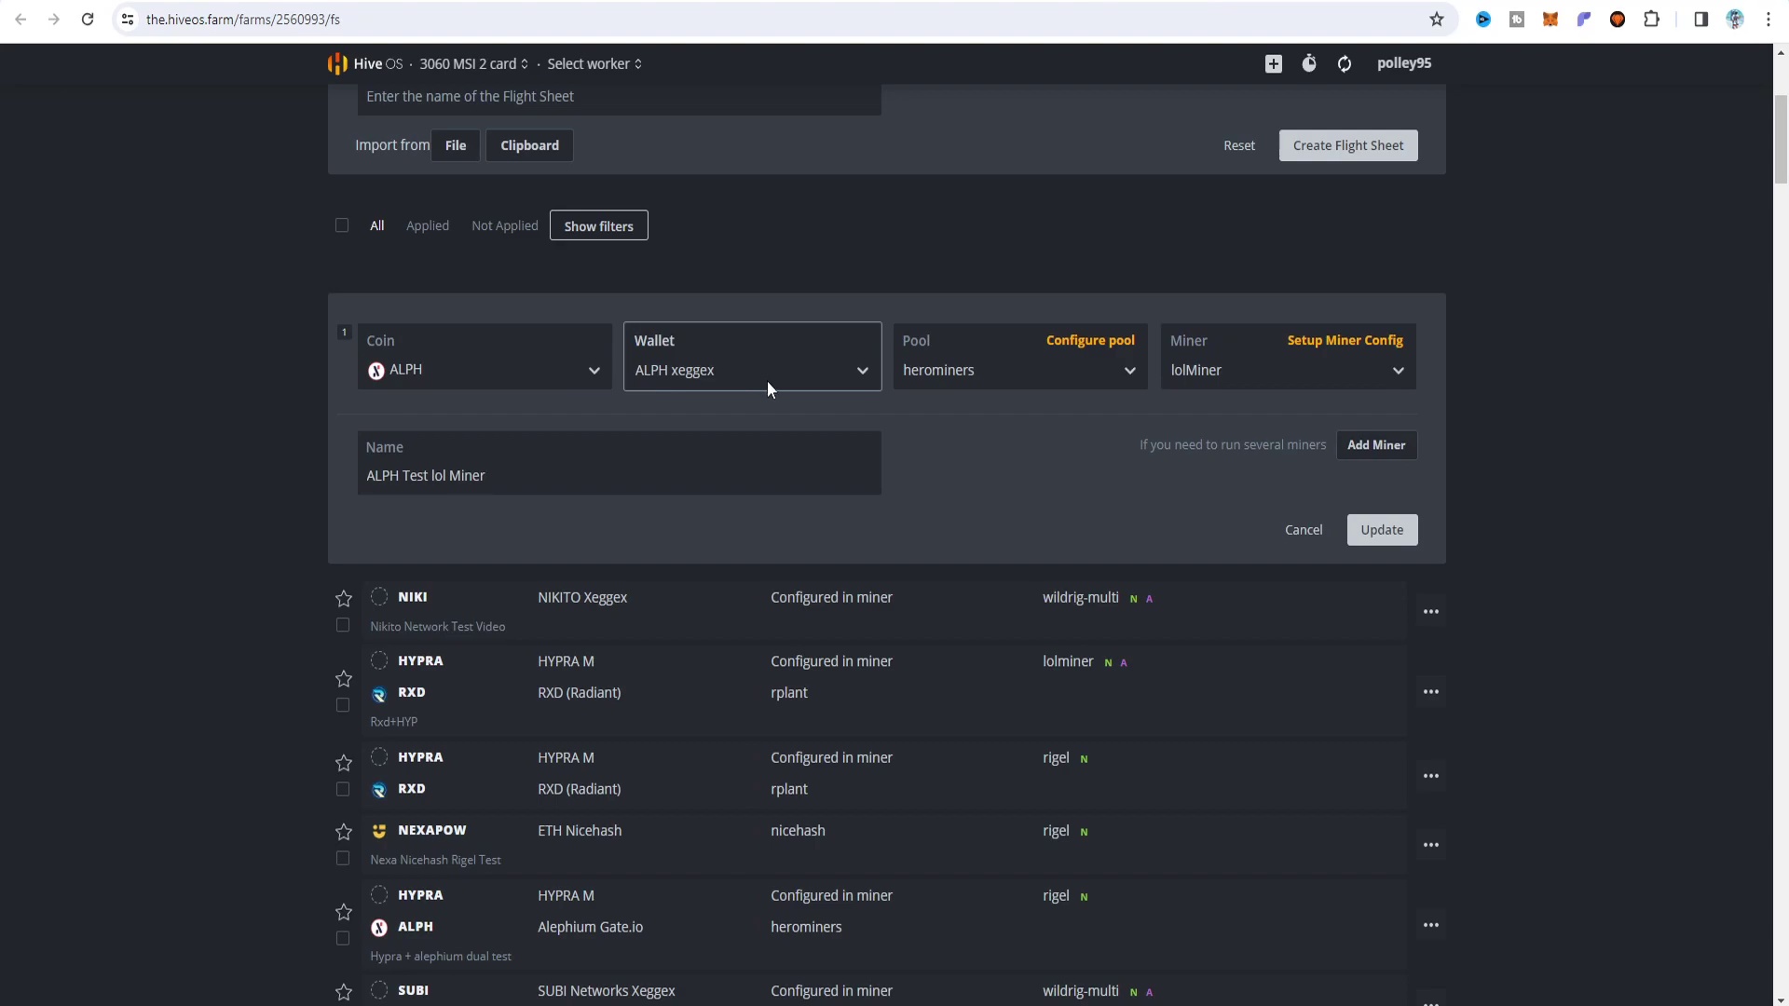
left_click(1088, 342)
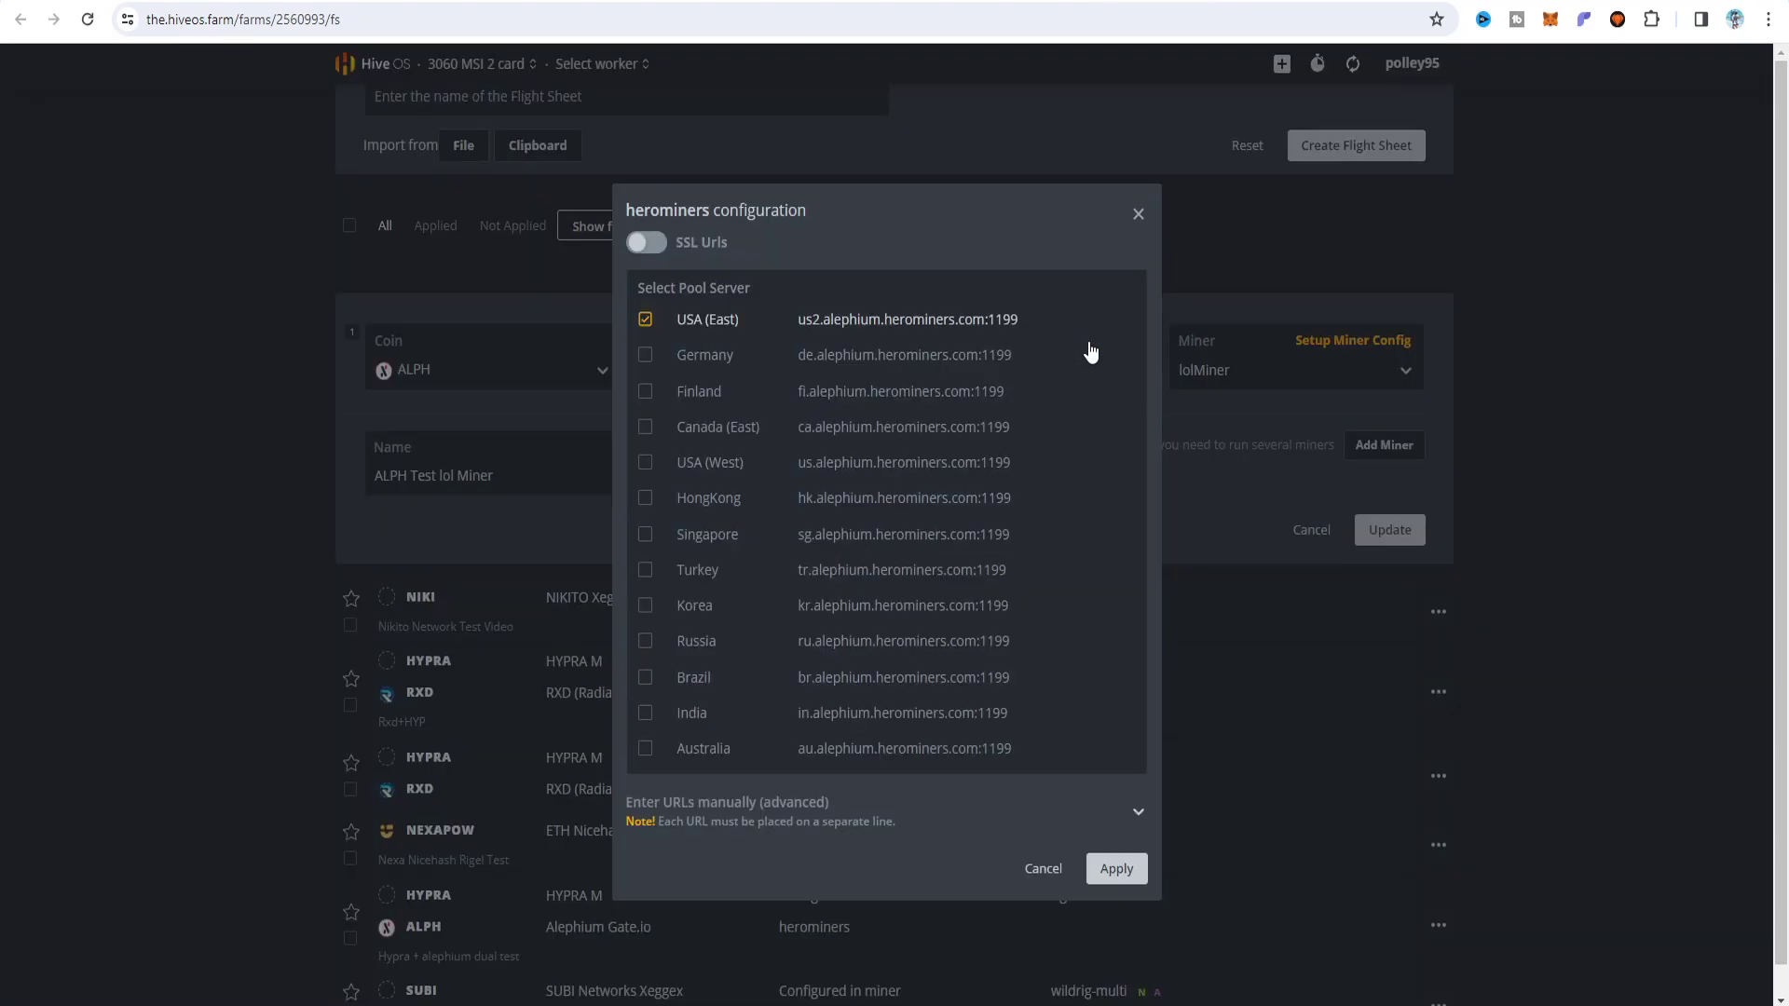
left_click(1101, 871)
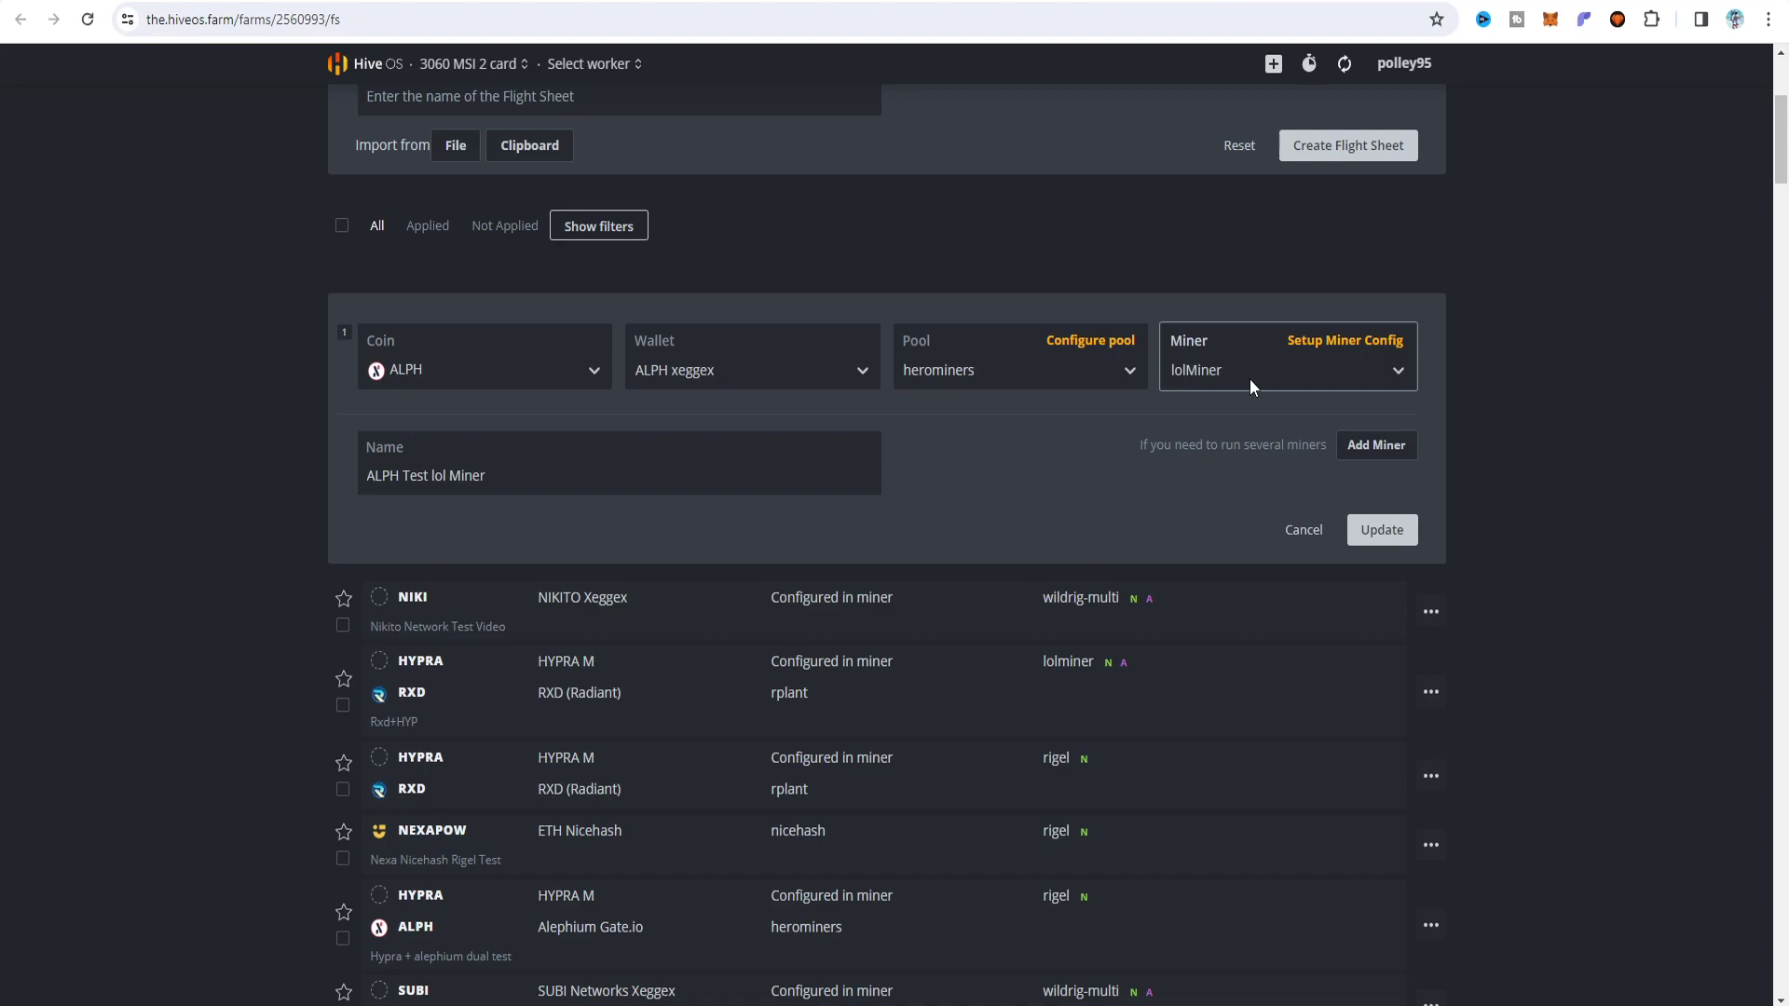
- In the lolMiner configuration, set the wallet and worker template to %WAL% and the worker name to %WORKER_NAME%
left_click(1325, 342)
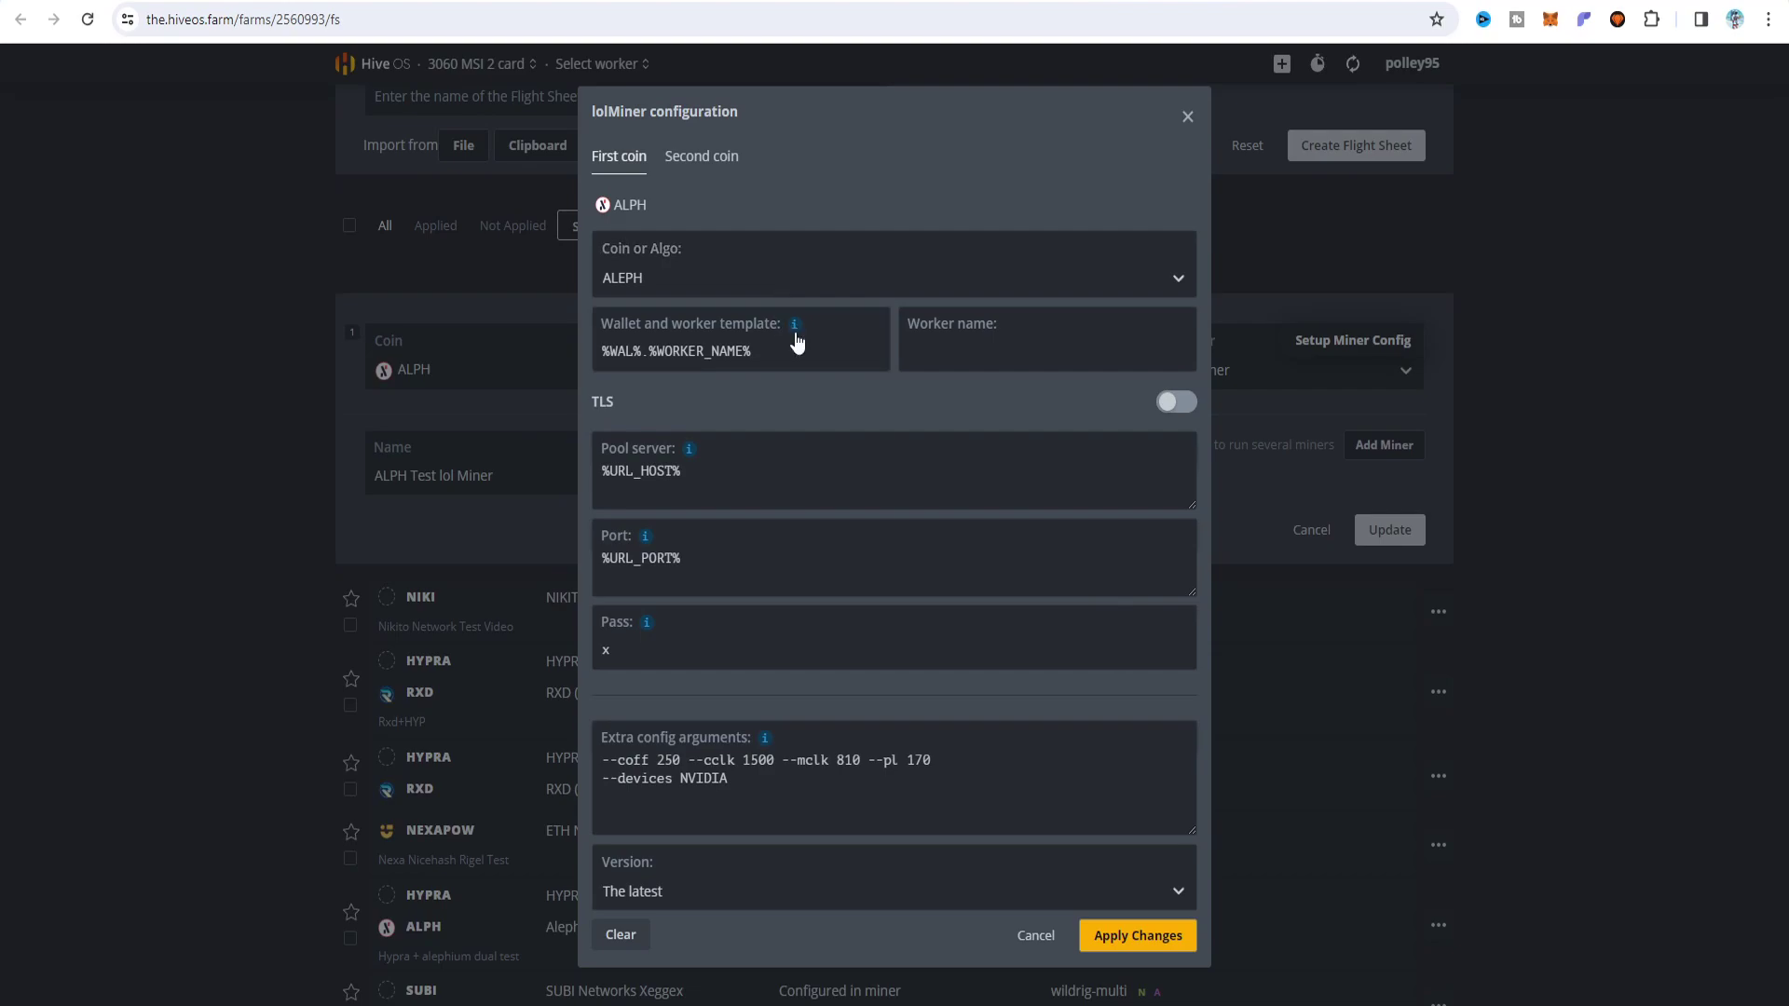
mouse_move(796, 339)
left_click_drag(751, 352, 643, 357)
left_click(904, 365)
type("%WORKER_NAME%")
key("BackSpace")
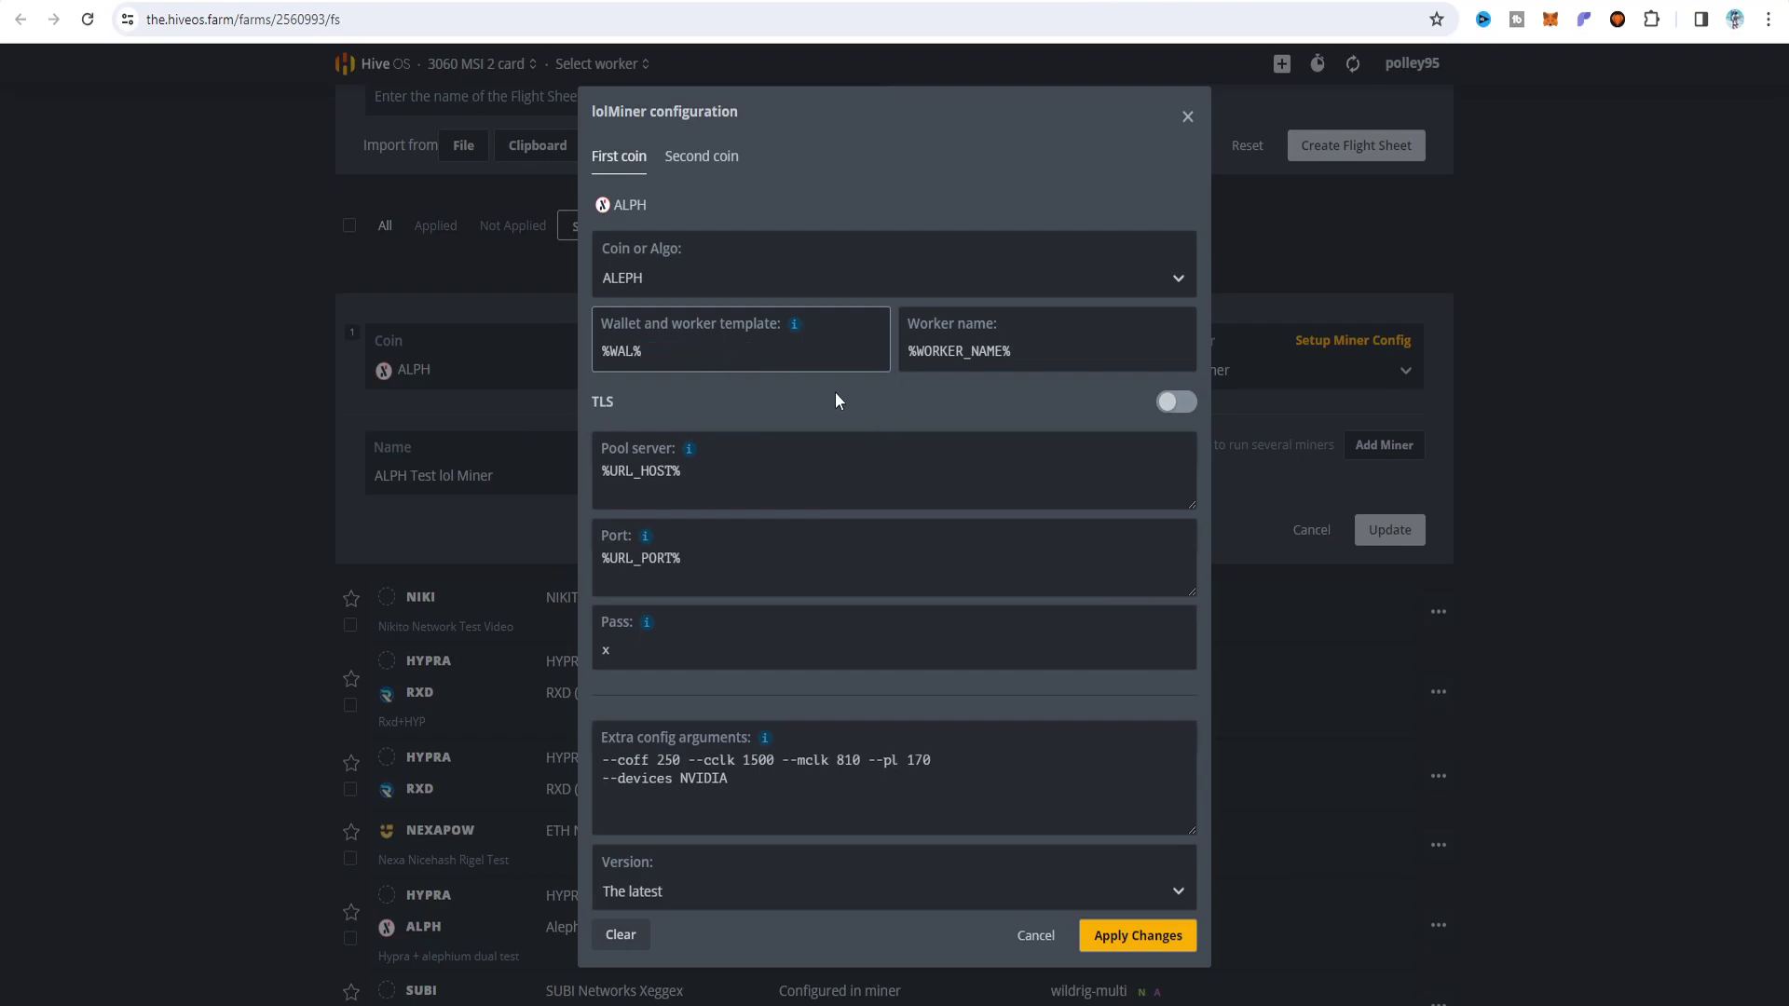
- Set the lolMiner wallet and worker template to %WAL%.%WORKER_NAME% and clear the separate worker name
mouse_move(792, 331)
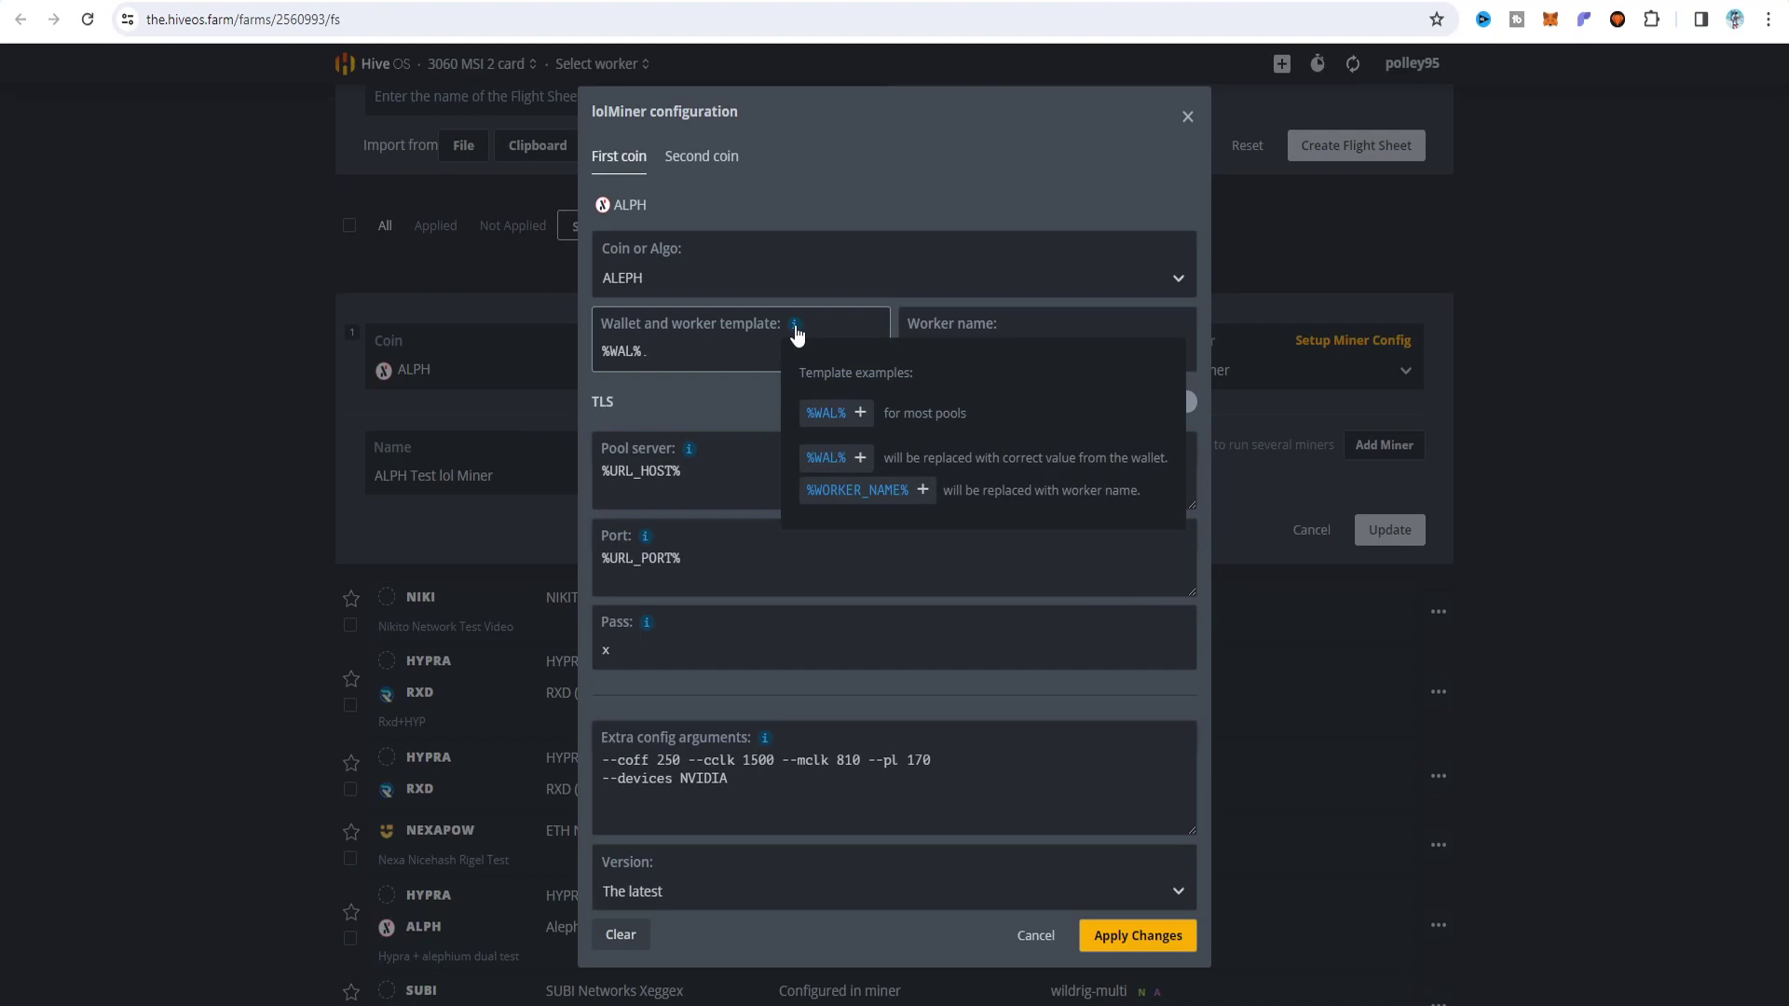
left_click(836, 493)
key("Tab")
key("BackSpace")
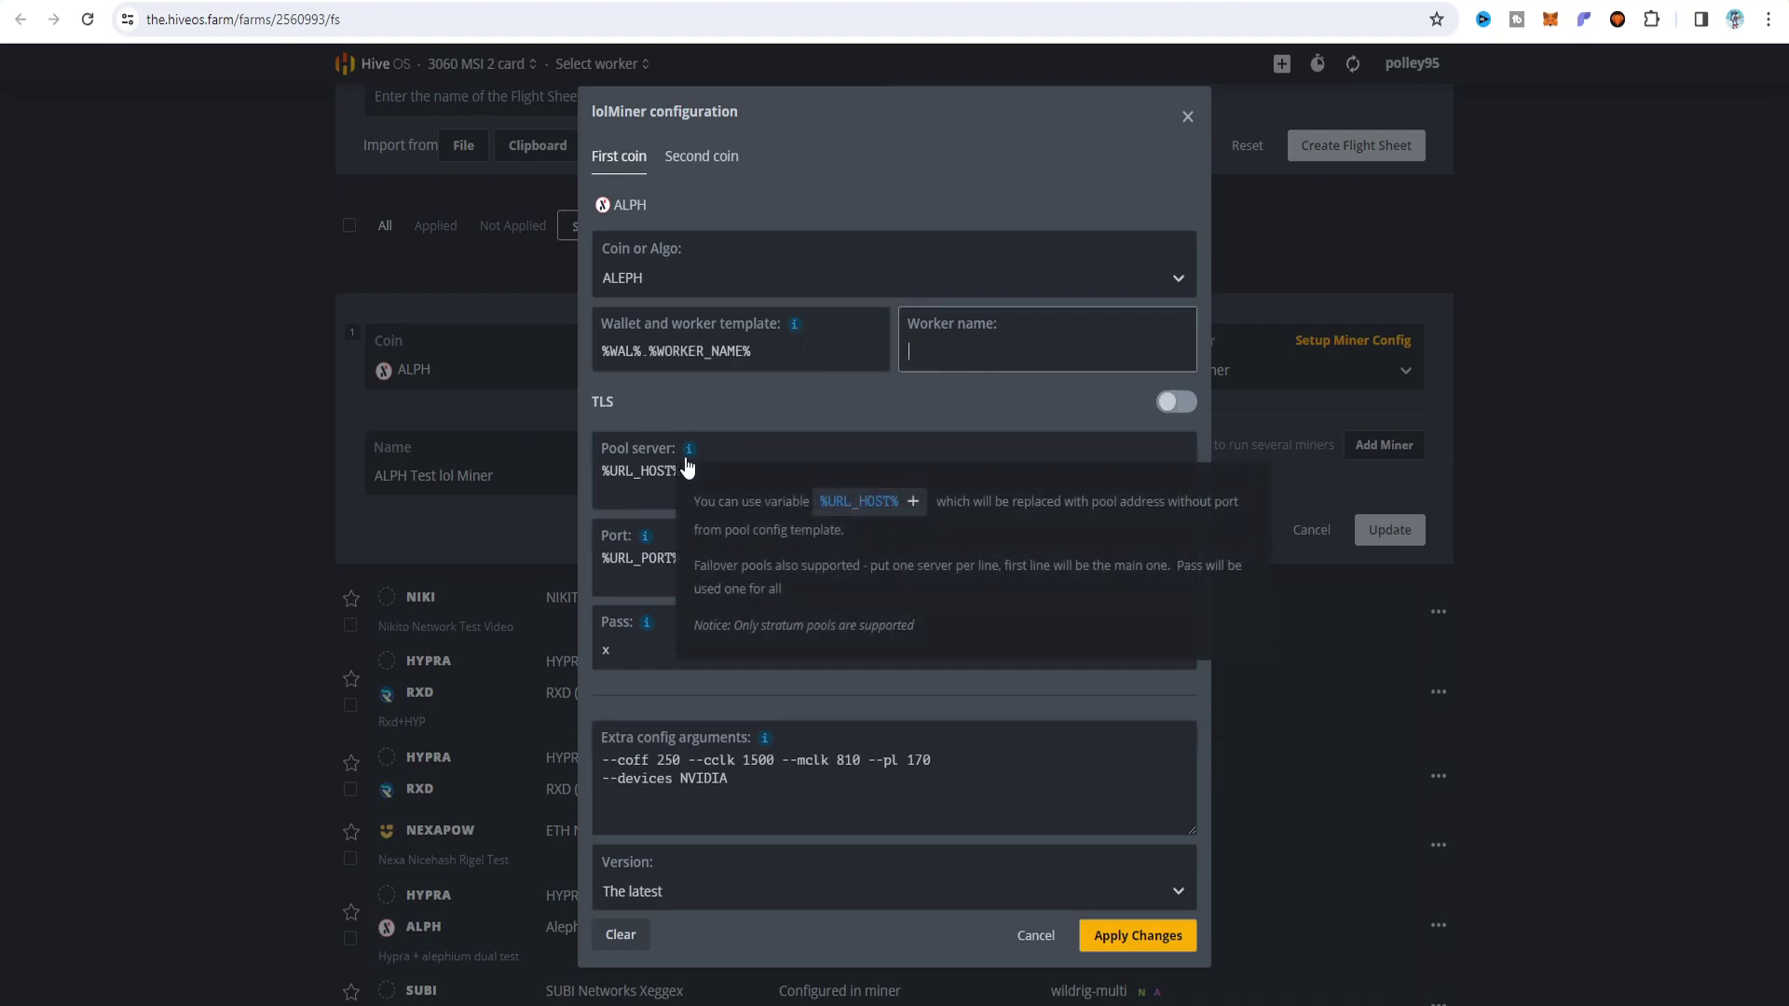
- Review the pool server, port and extra config arguments, then apply the lolMiner configuration and update the ALPH Test lol Miner flight sheet
mouse_move(690, 448)
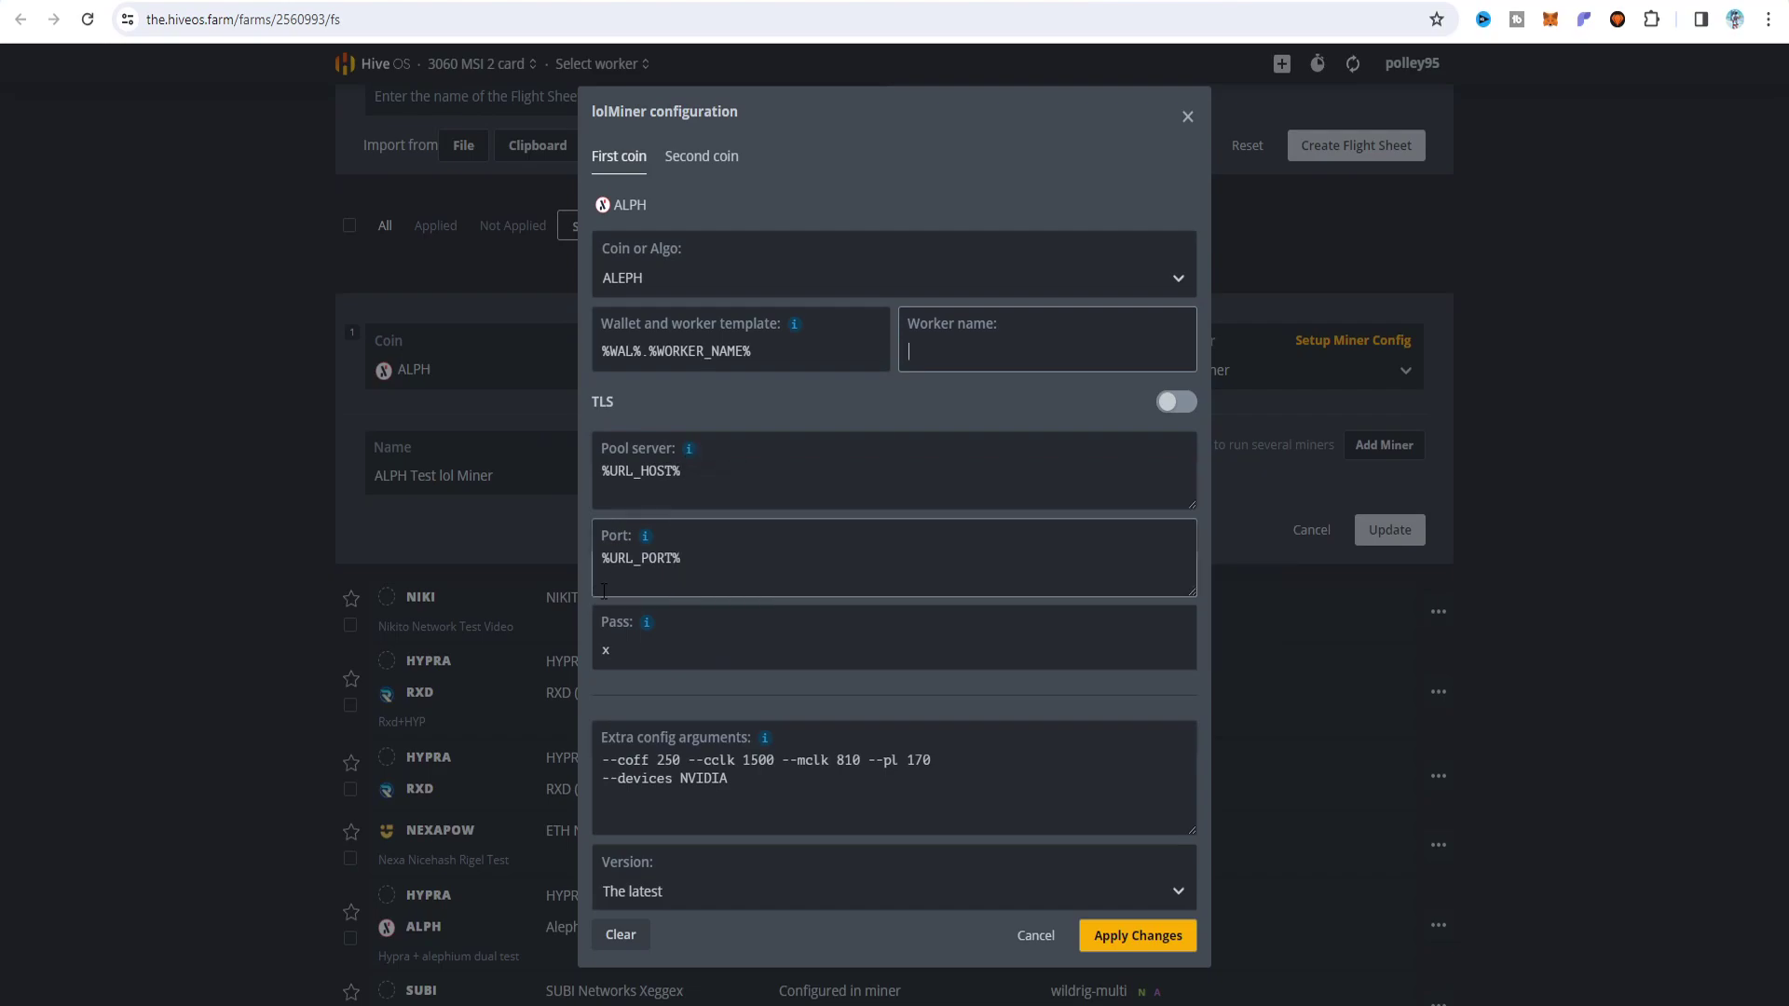
mouse_move(651, 559)
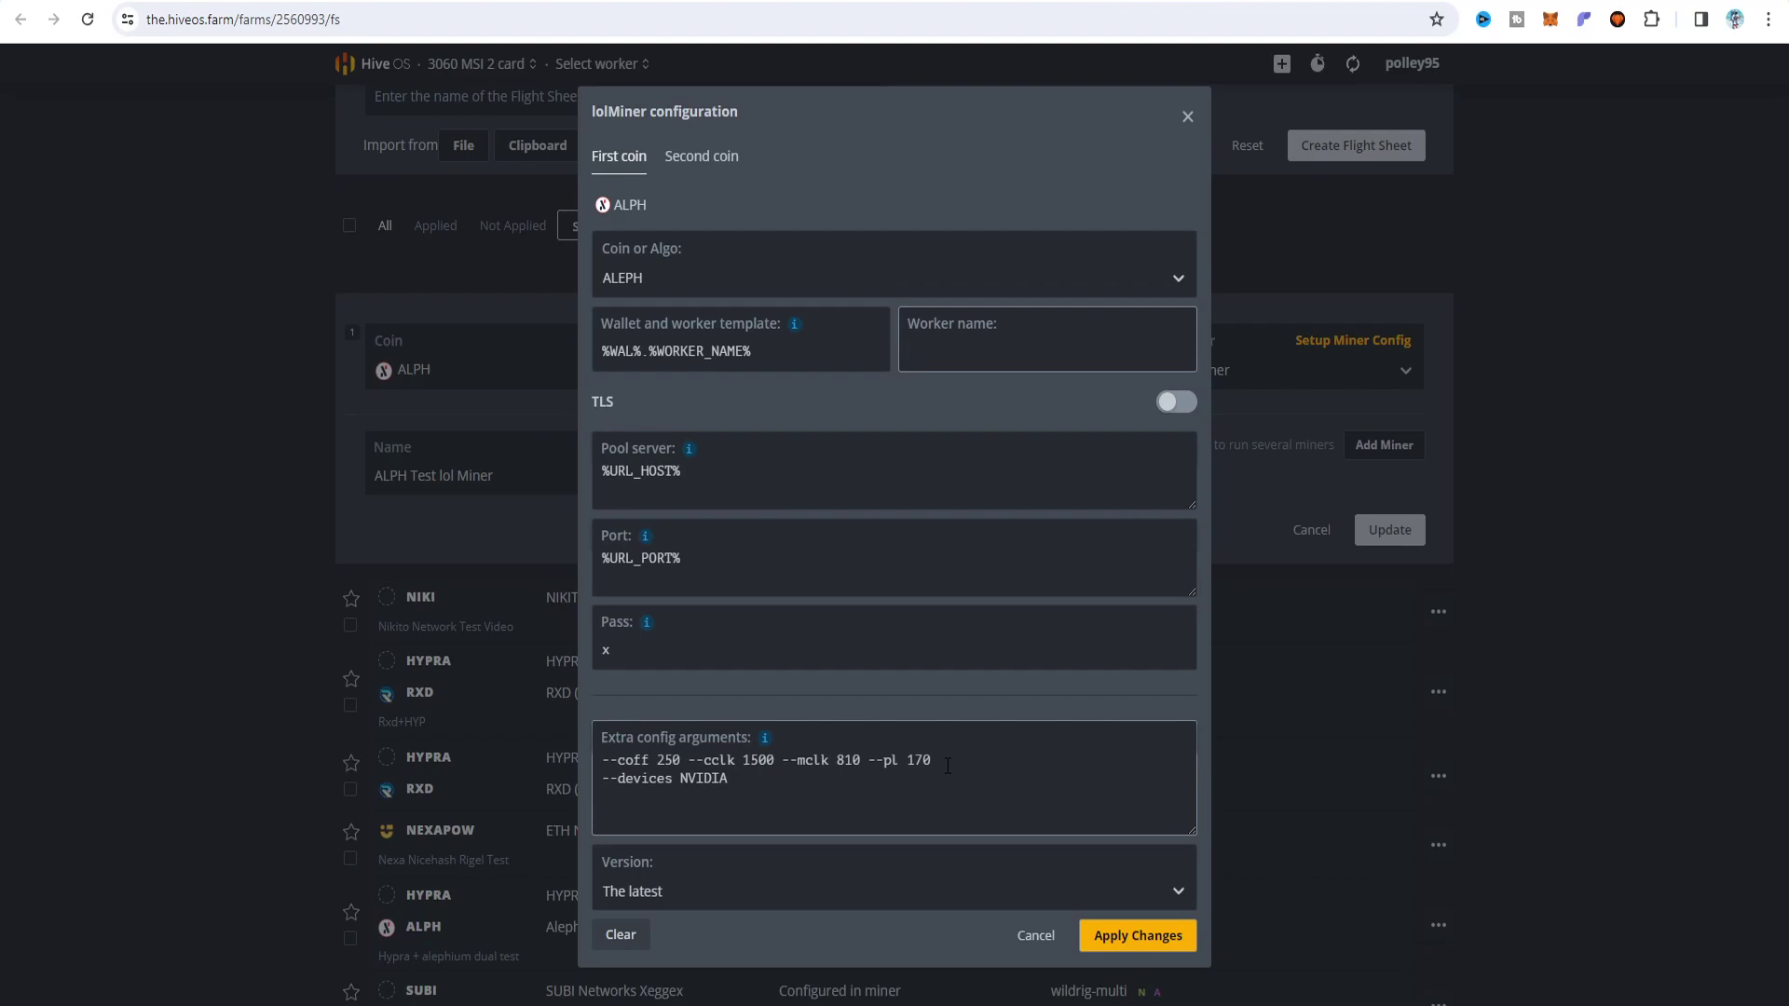
mouse_move(765, 741)
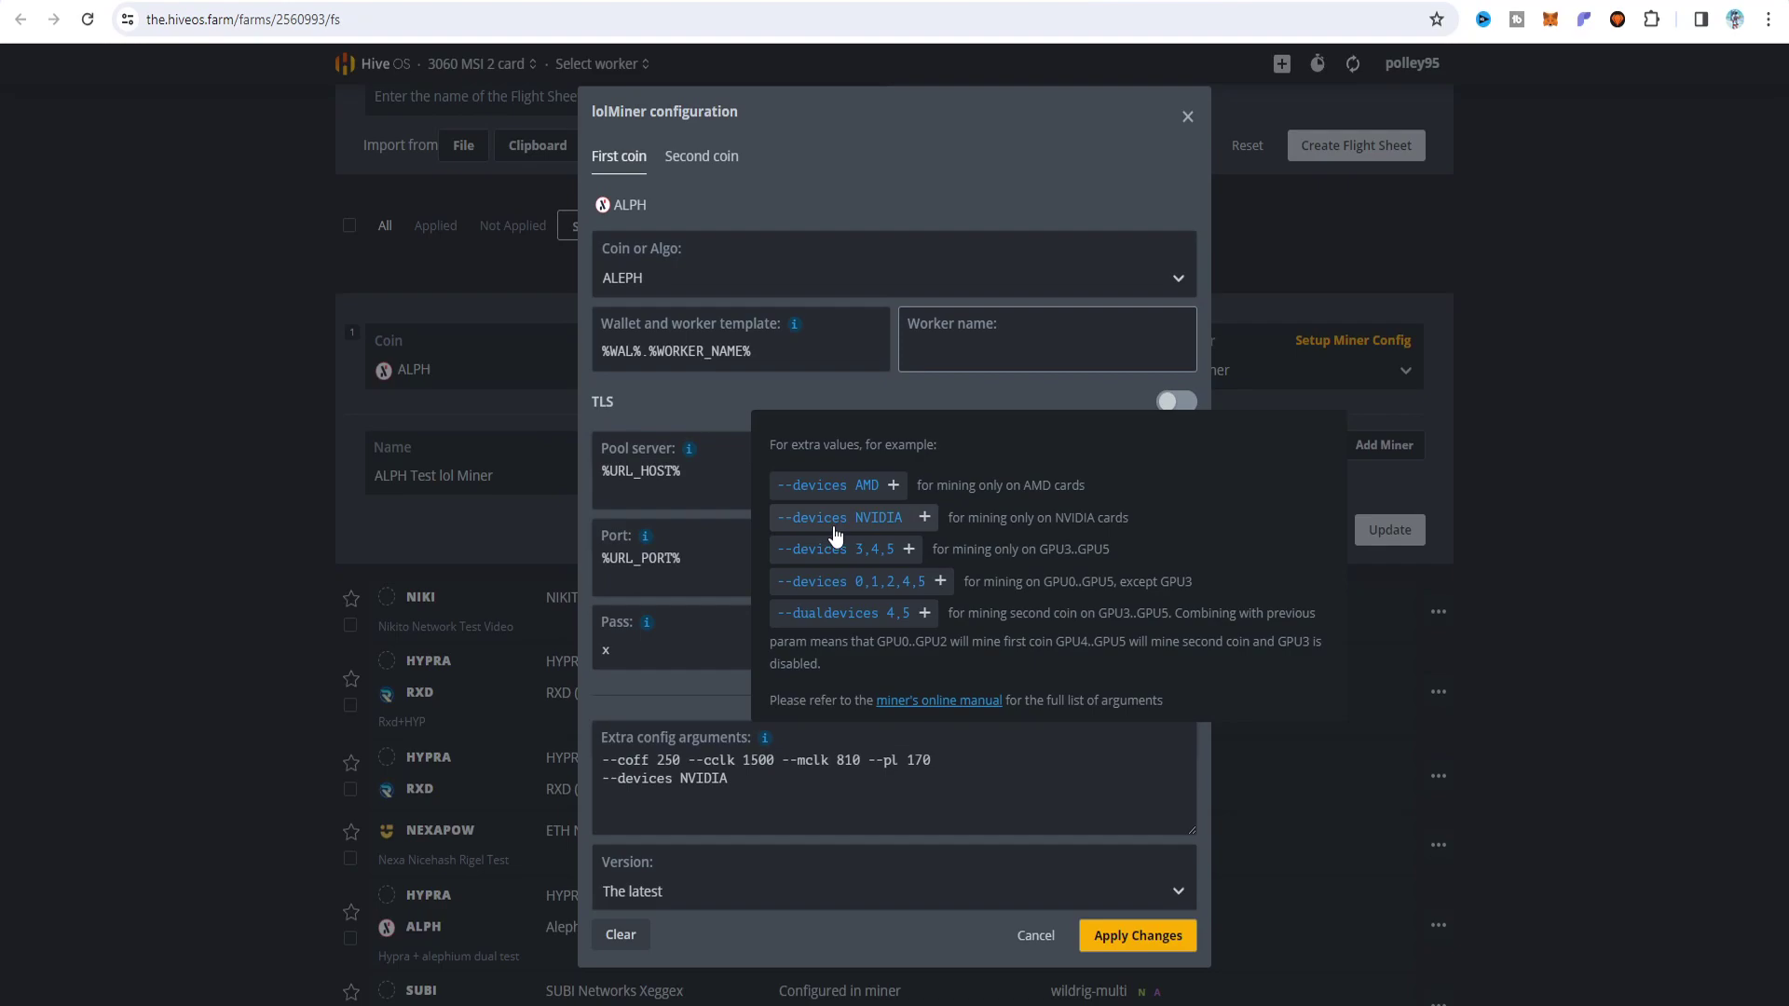
left_click(605, 804)
left_click(1412, 775)
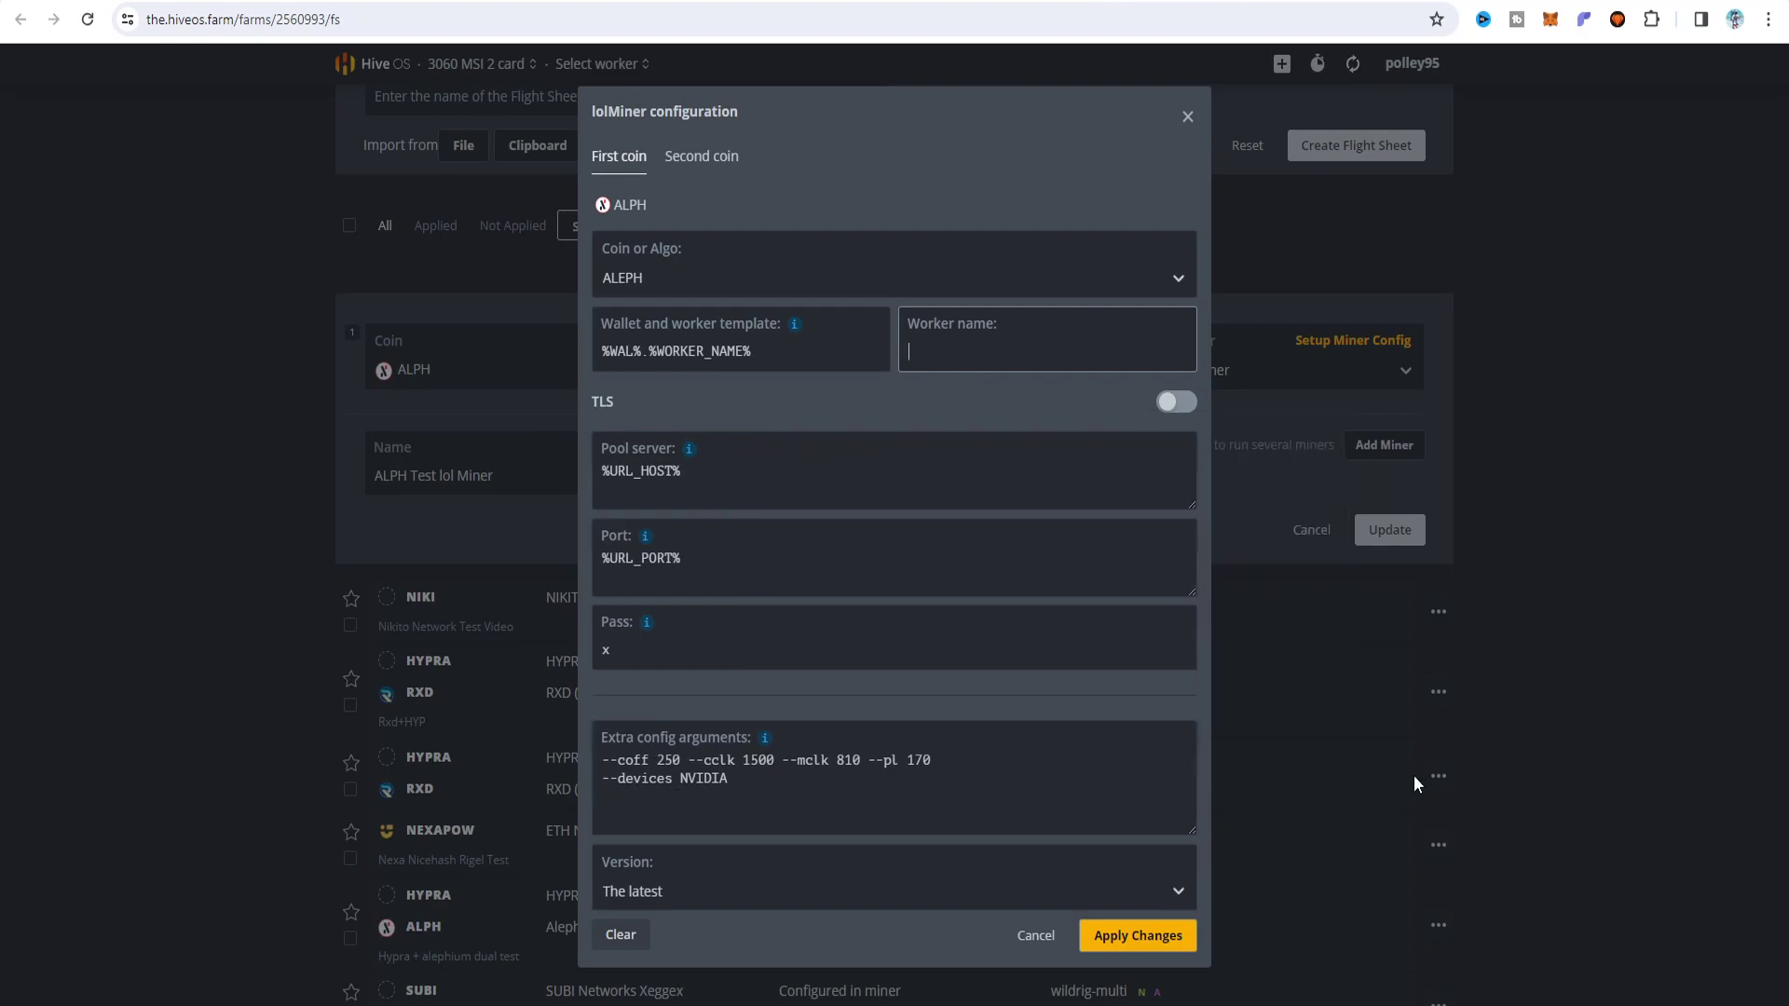
left_click(1138, 935)
left_click(1382, 531)
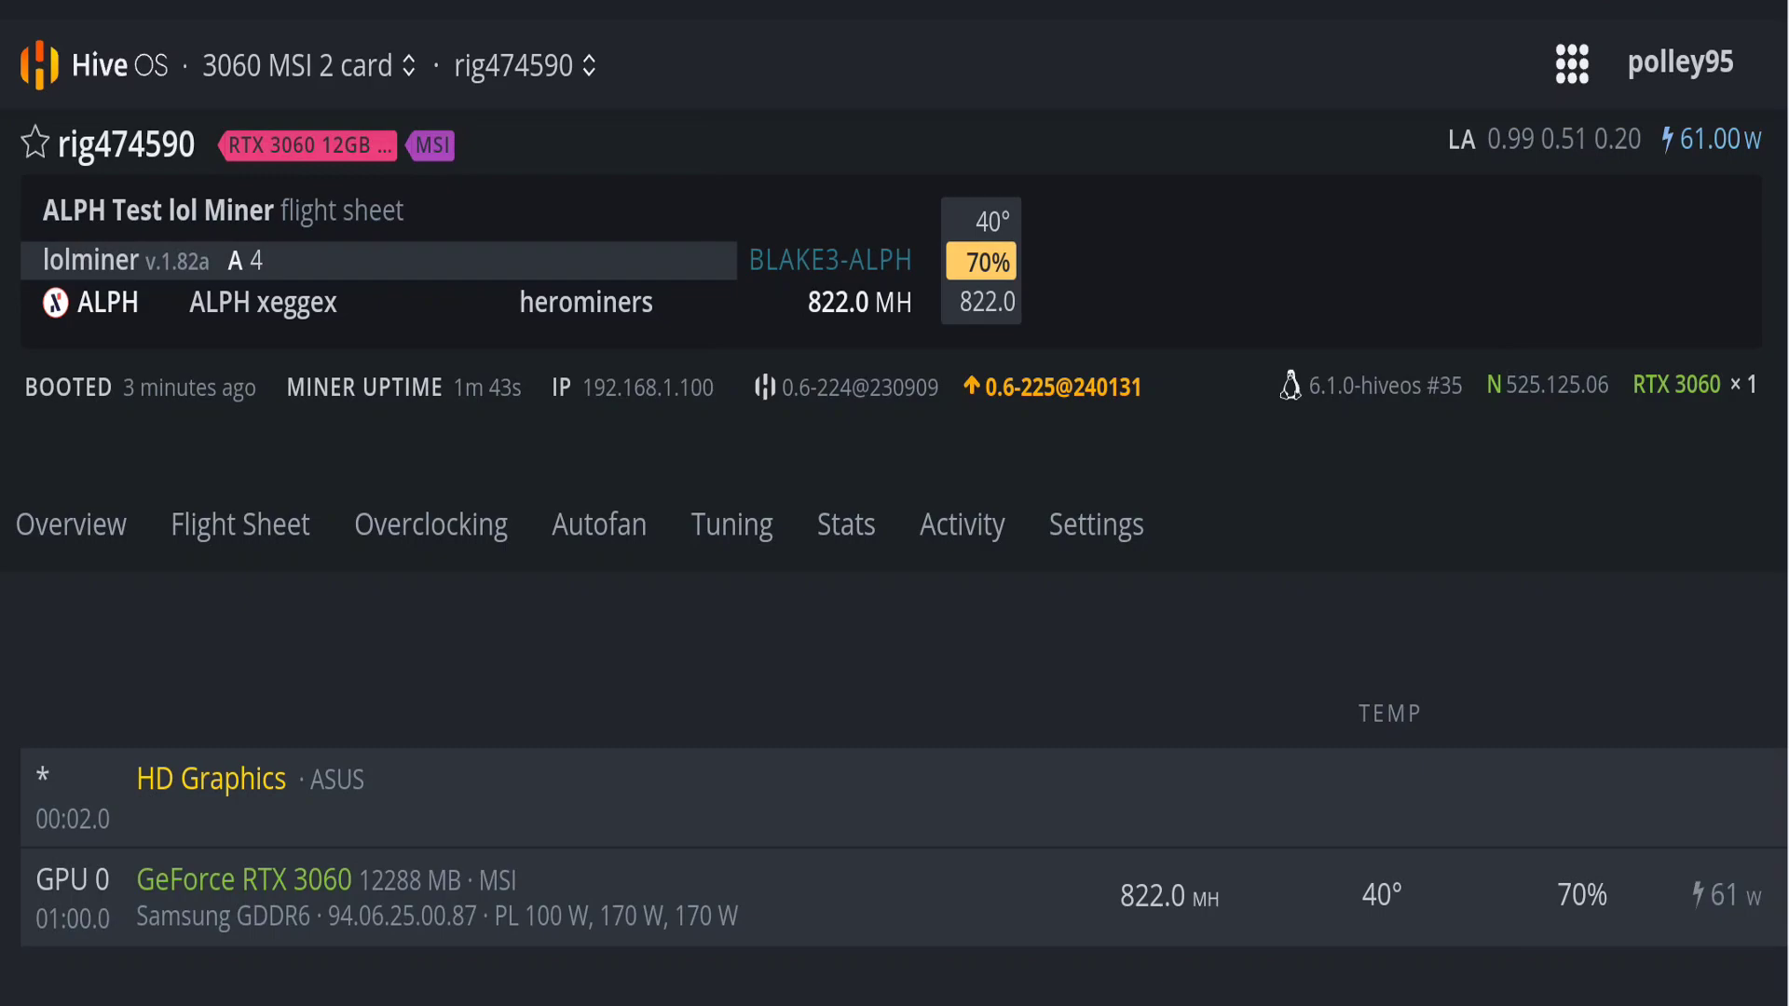
- Examine the mining rig's overview for GPU hashrate, temperature, power consumption and system details
scroll(895, 559, "down", 3)
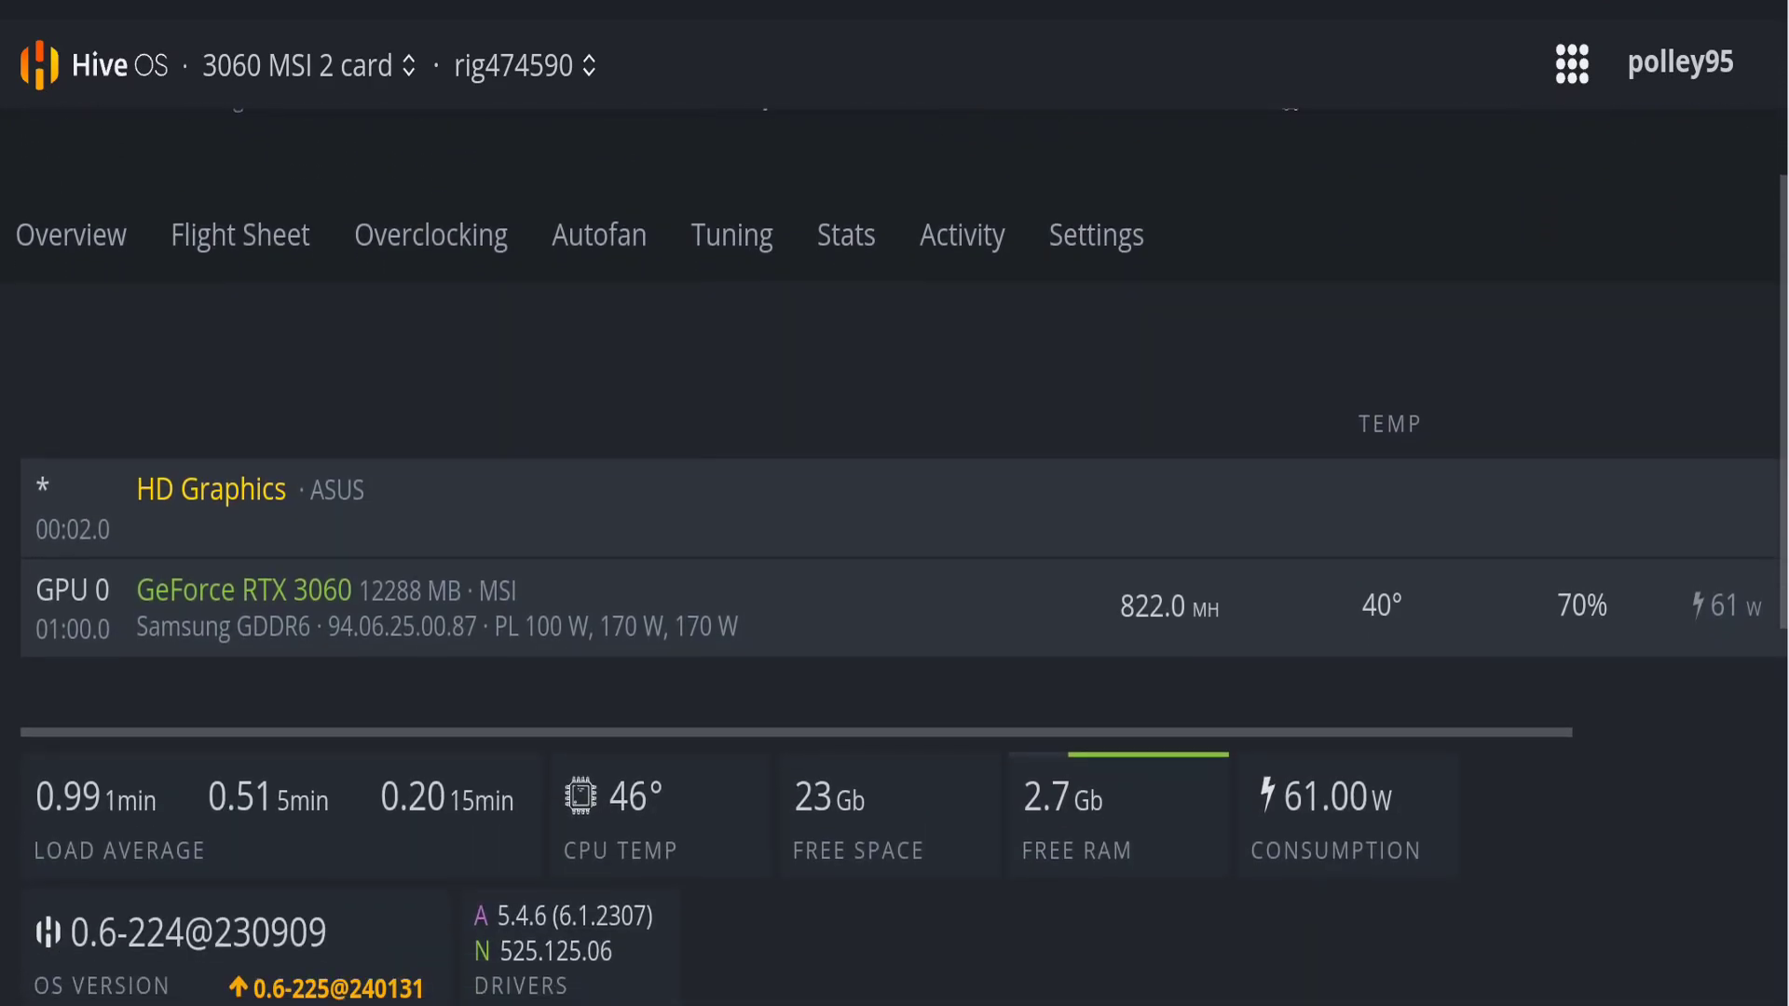
scroll(894, 559, "down", 1)
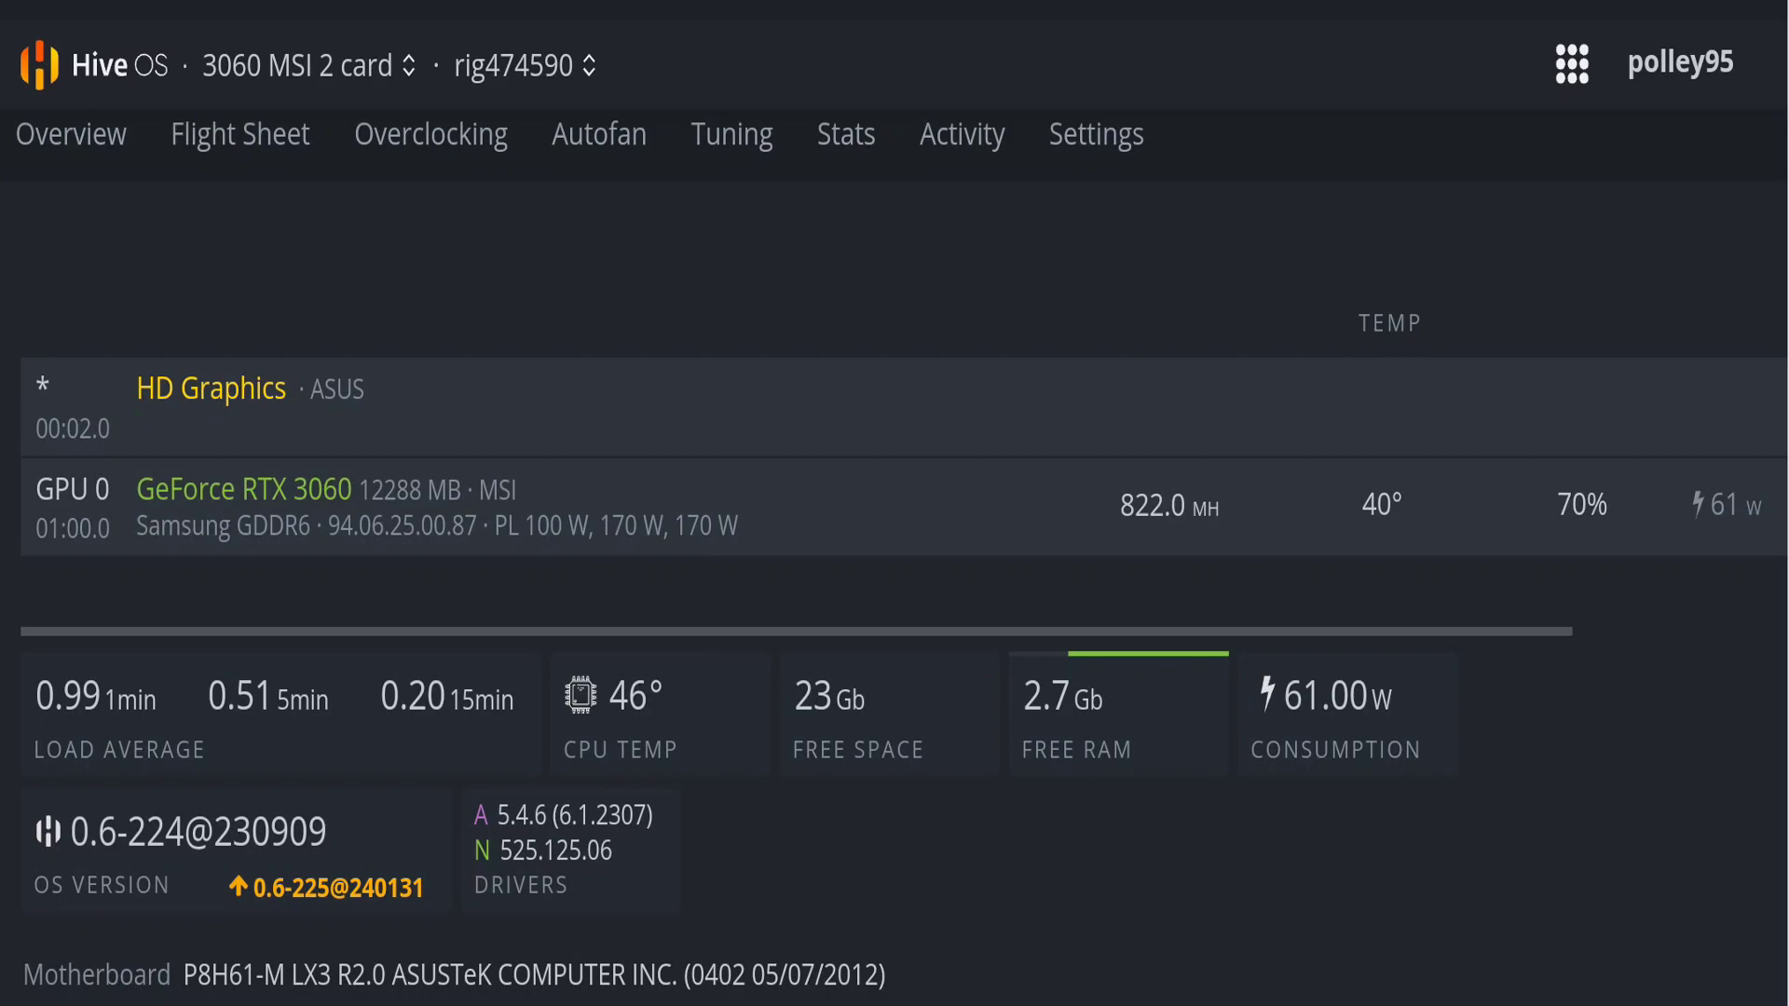
scroll(894, 475, "right", 5)
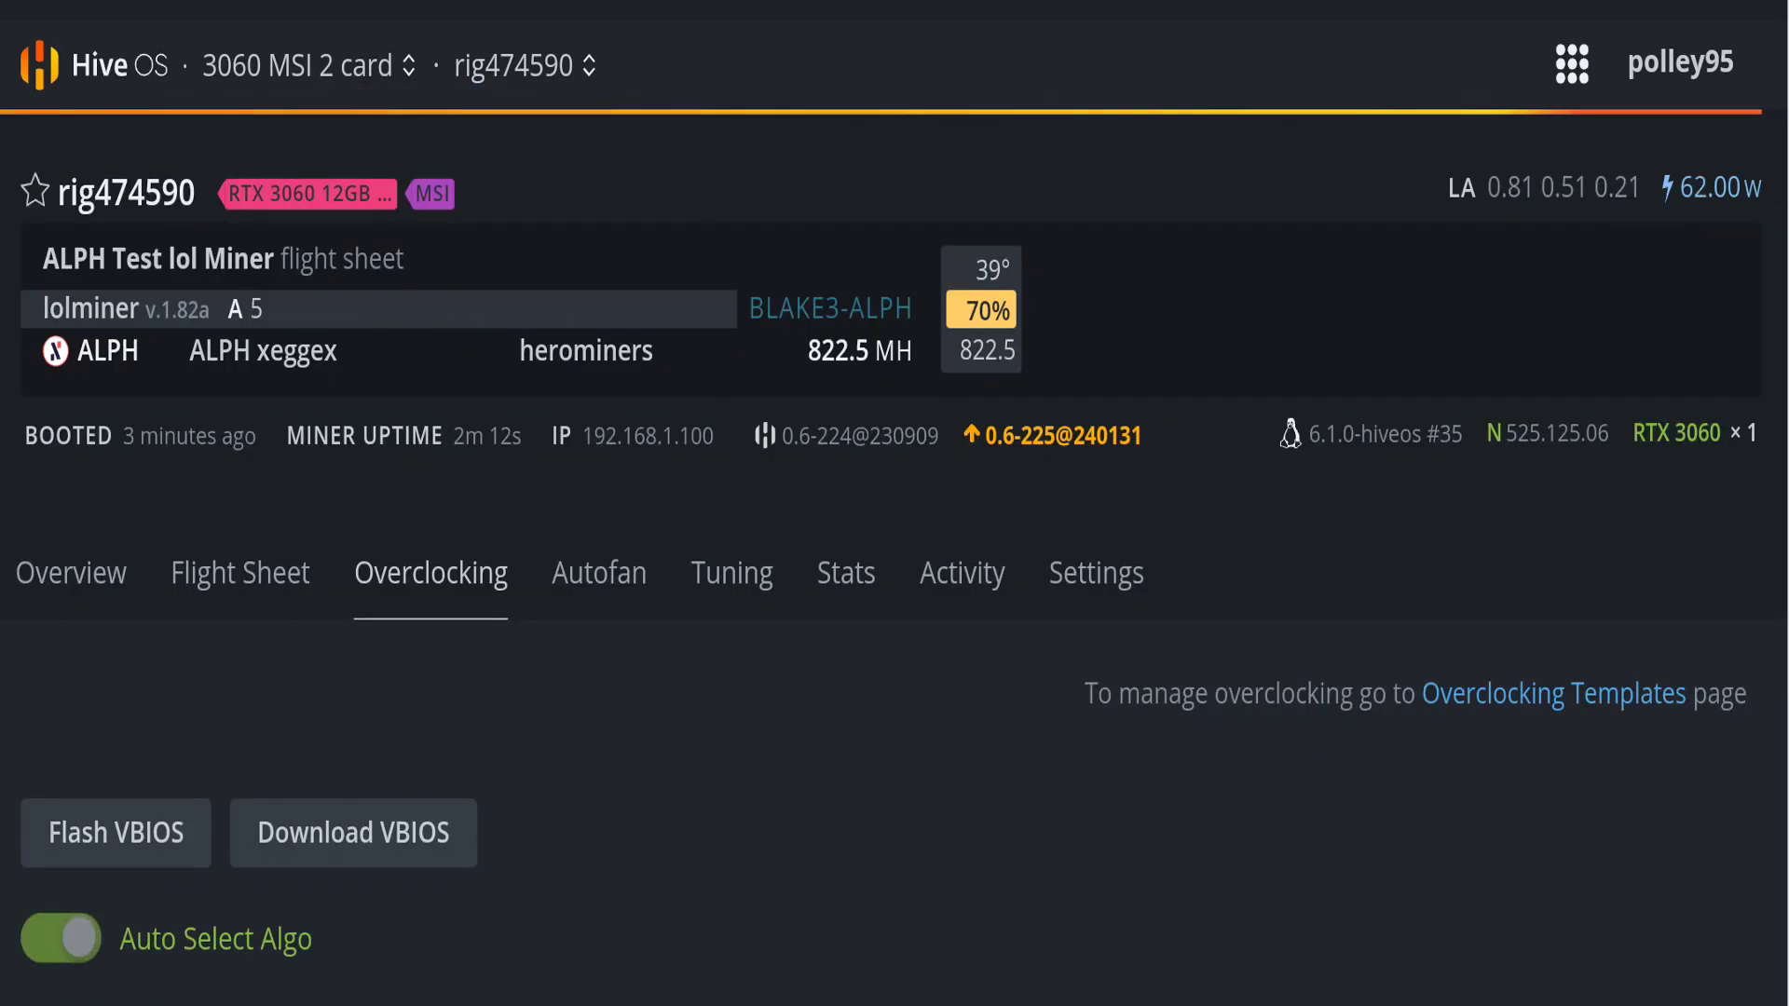
- Examine the rig's overclocking configuration and its Autofan temperature and fan speed settings
scroll(895, 596, "down", 3)
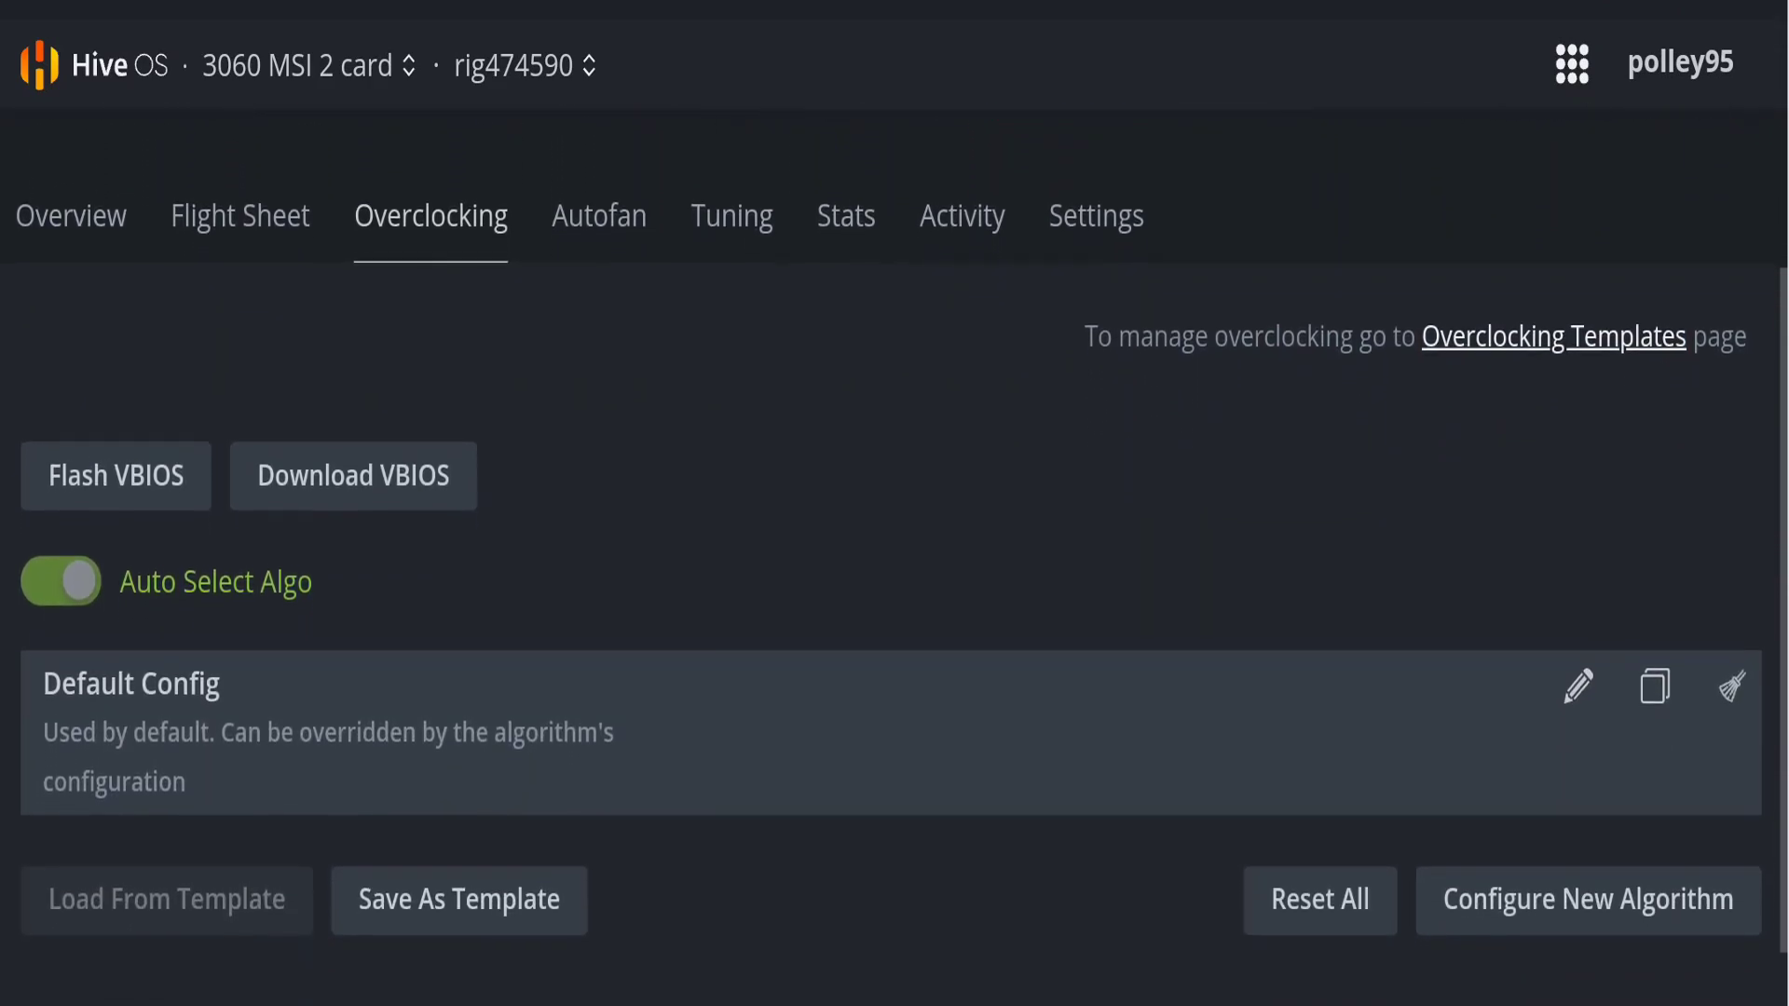
left_click(599, 292)
scroll(894, 596, "down", 5)
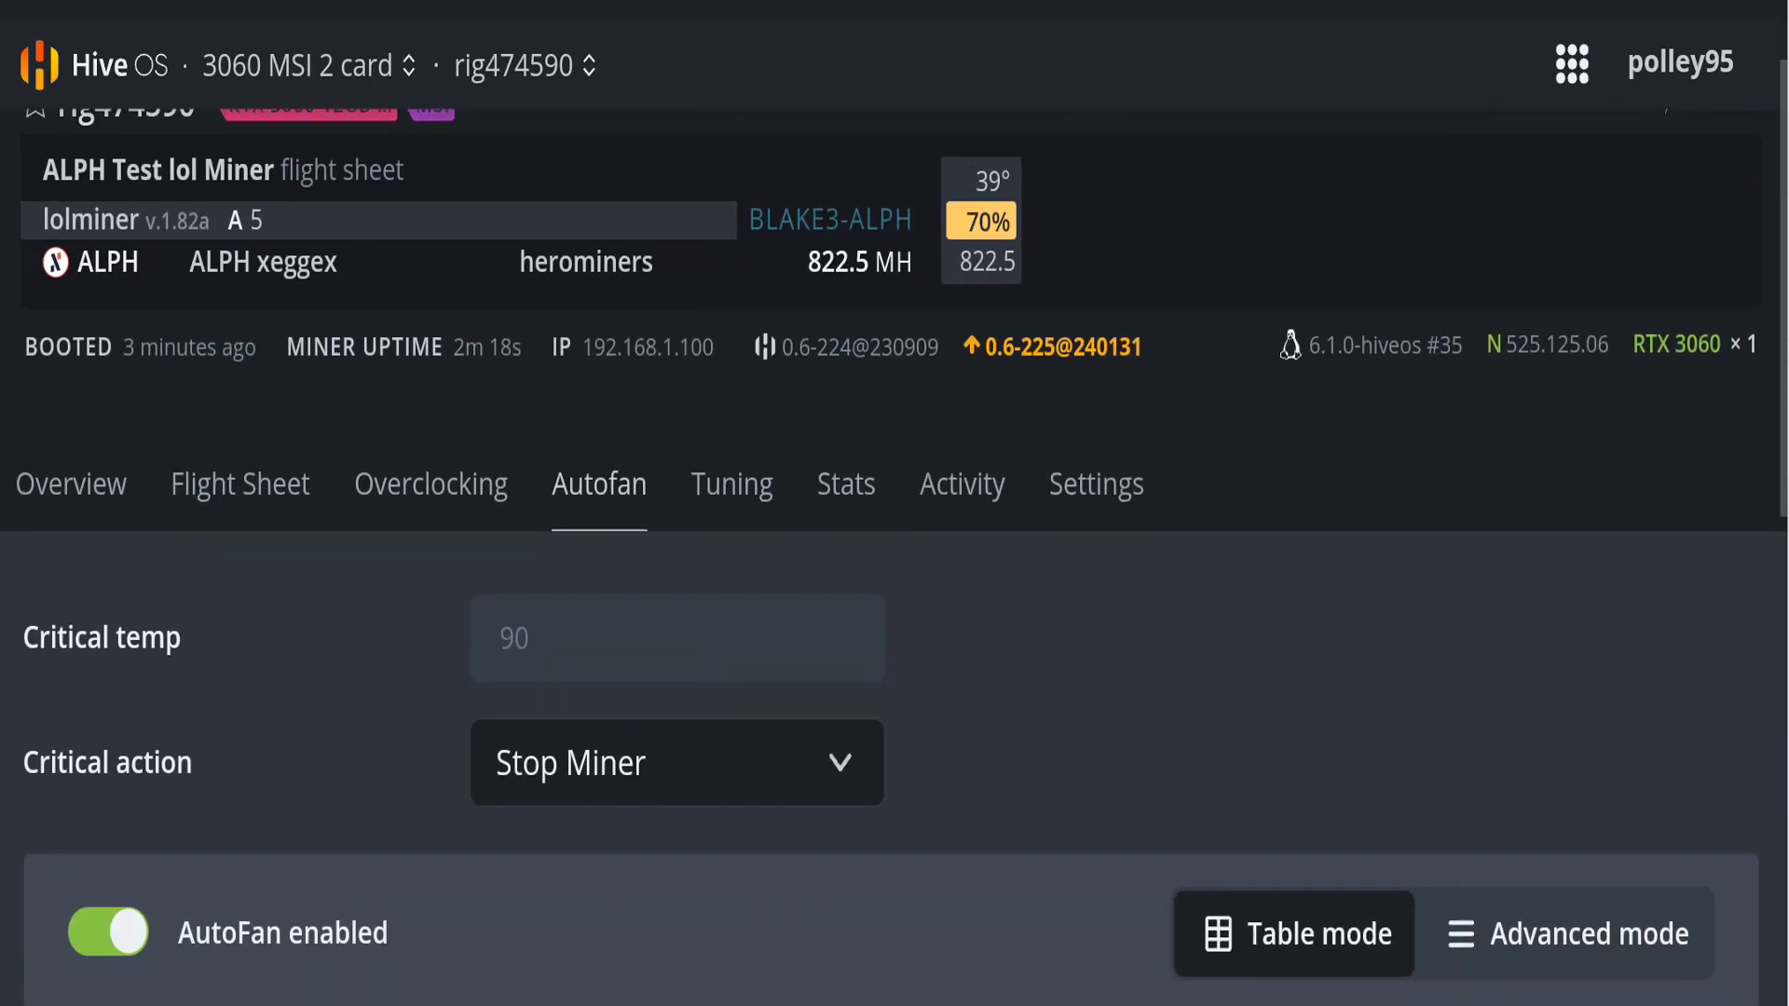
scroll(895, 596, "down", 1)
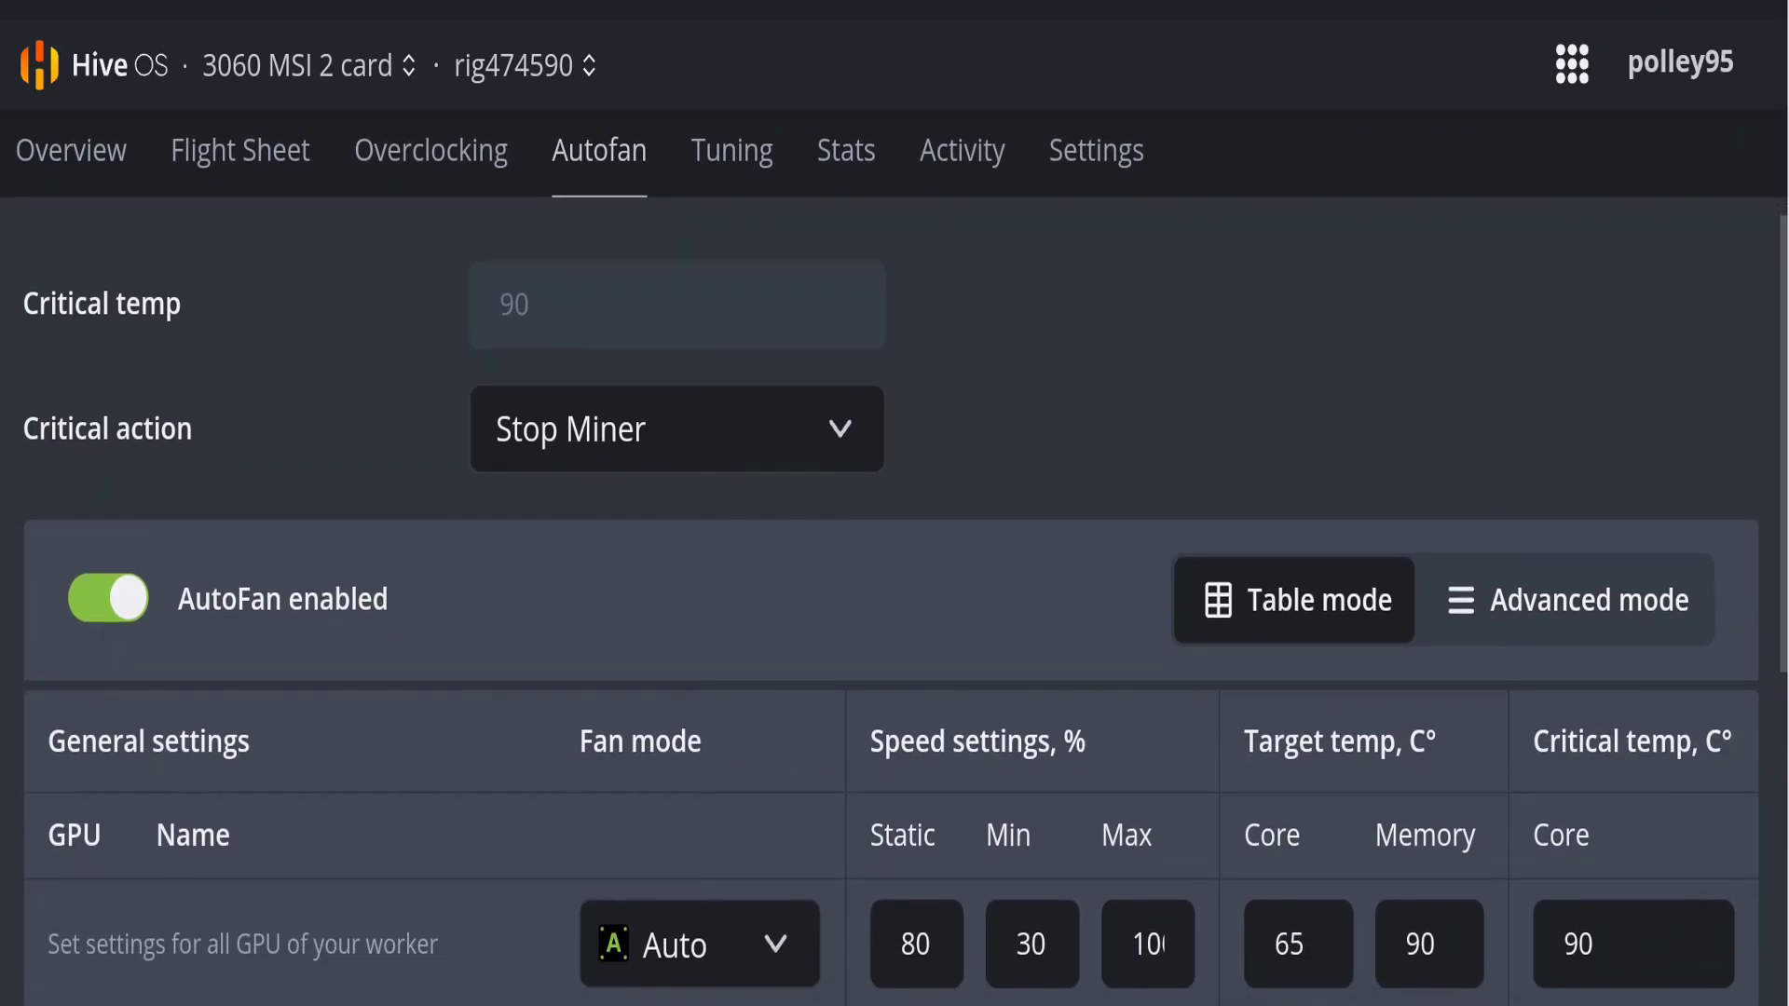
- Check the rig's applied ALPH flight sheet details, and return to the overview to review its GPU mining stats
left_click(240, 144)
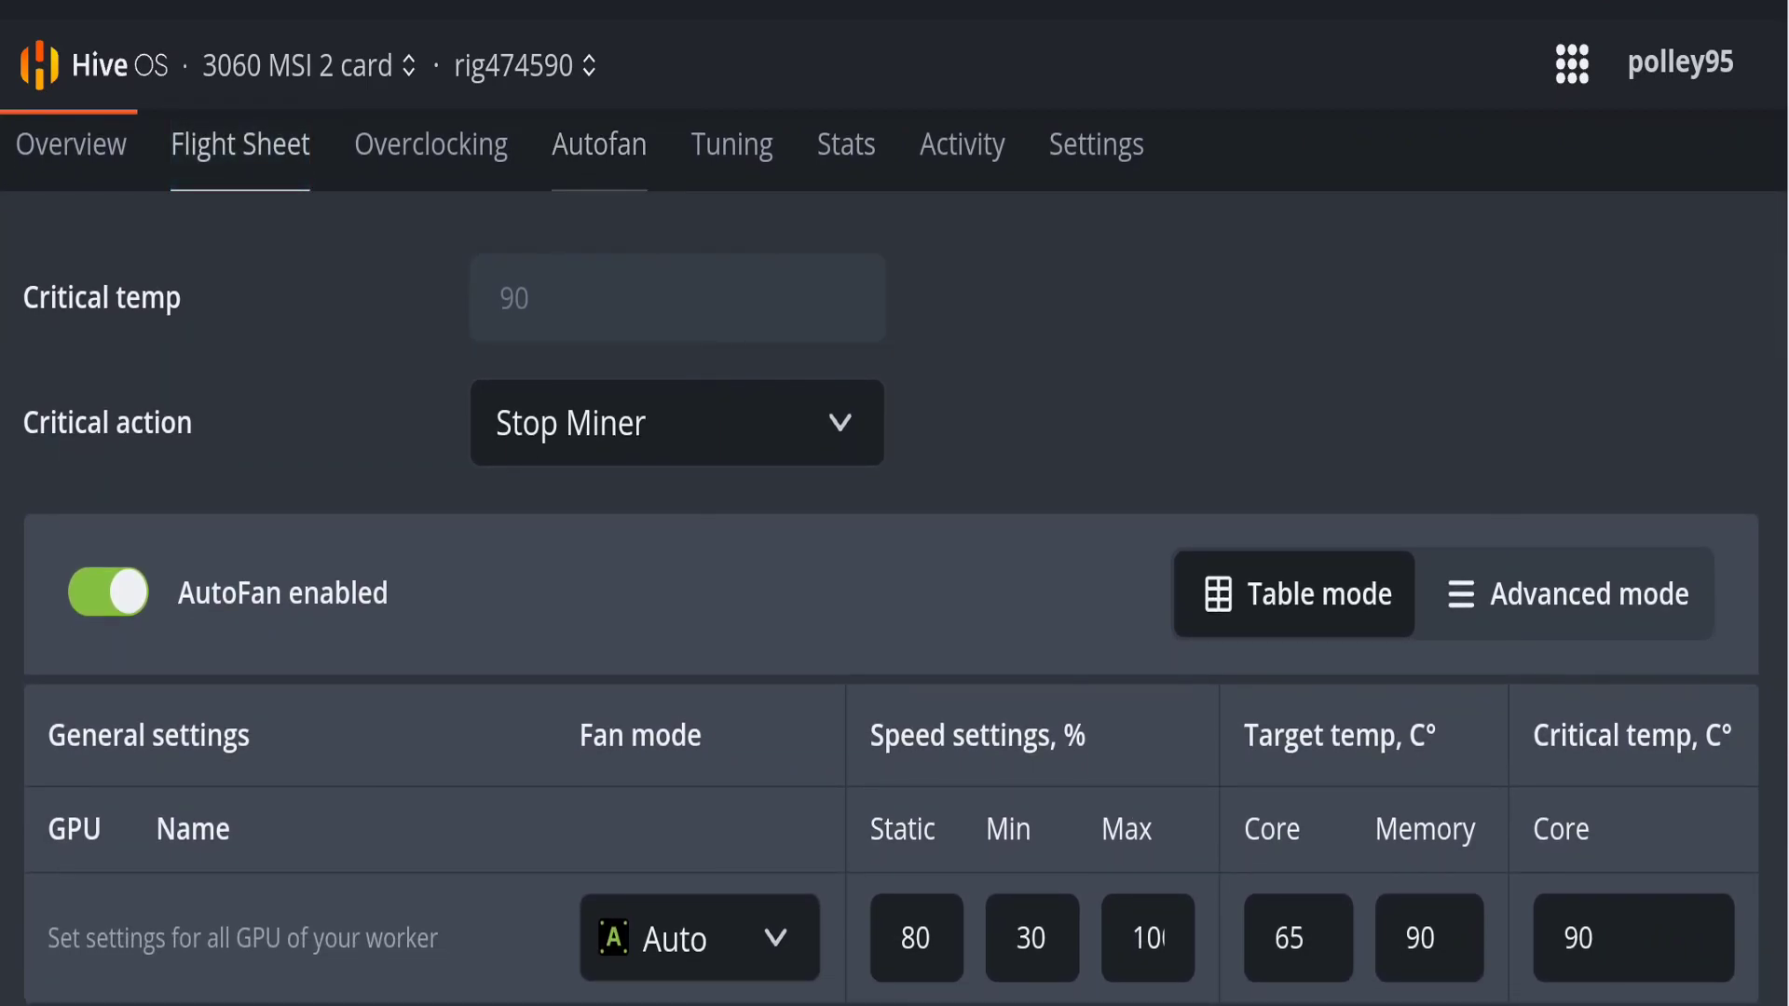
scroll(895, 597, "down", 4)
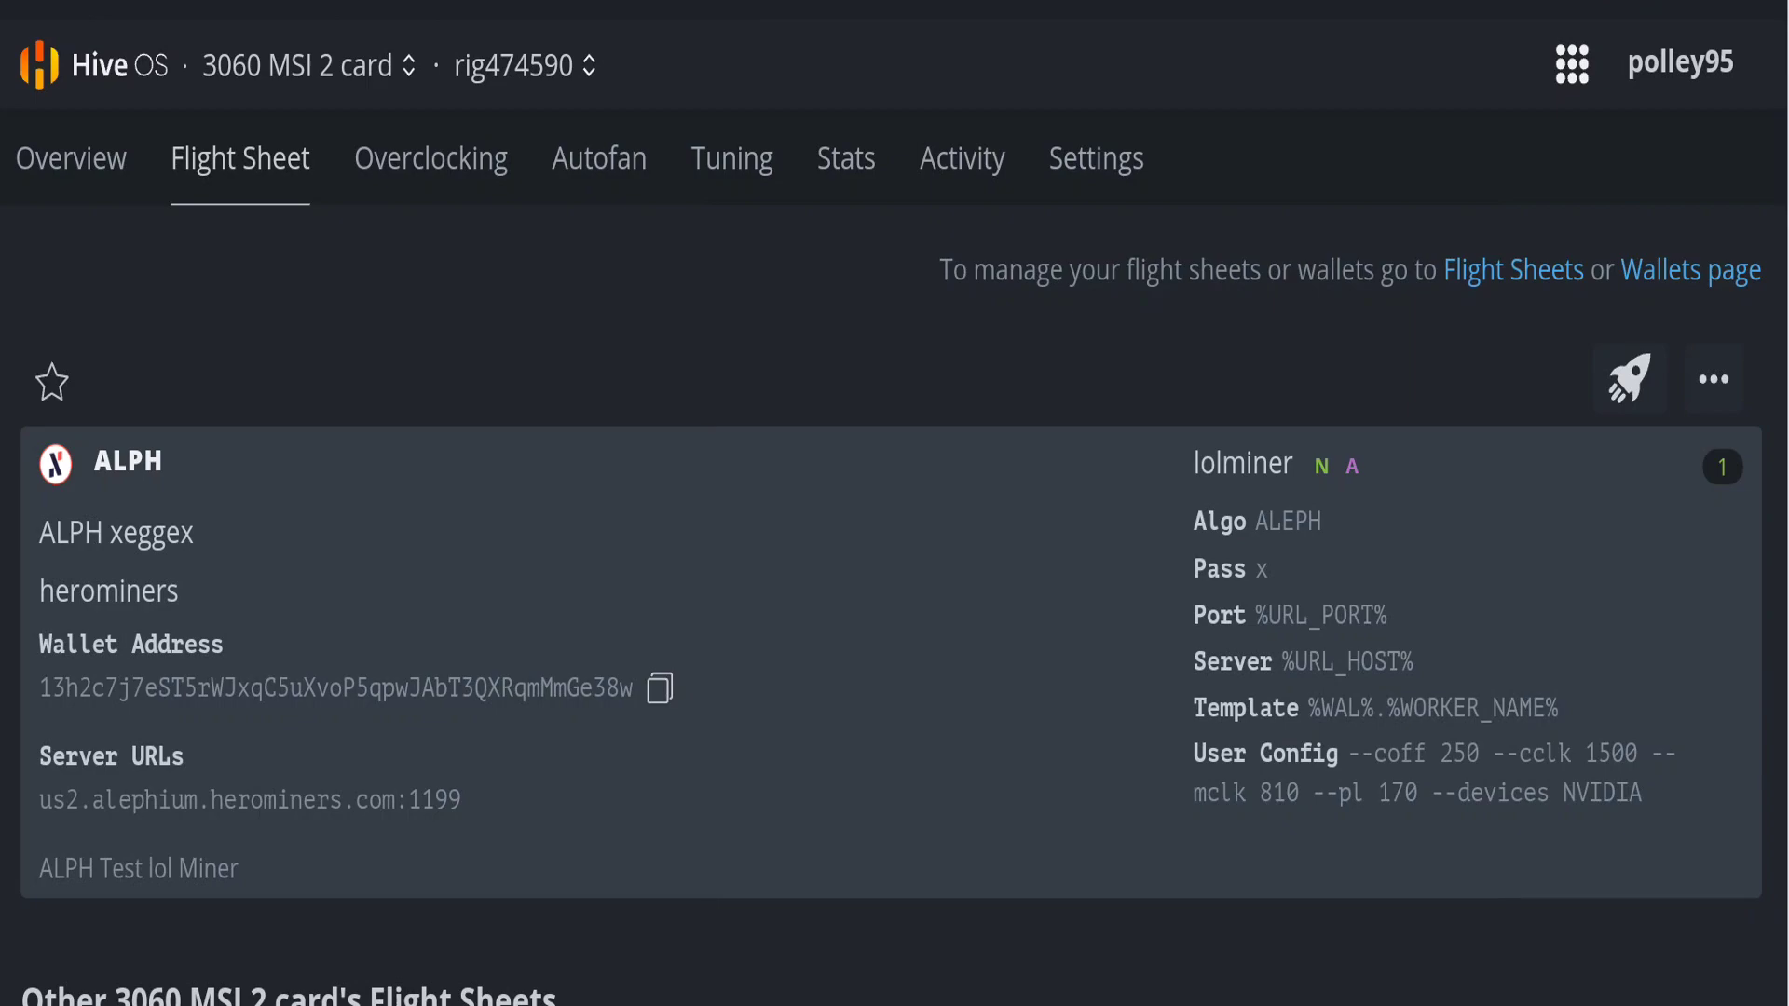
left_click(71, 158)
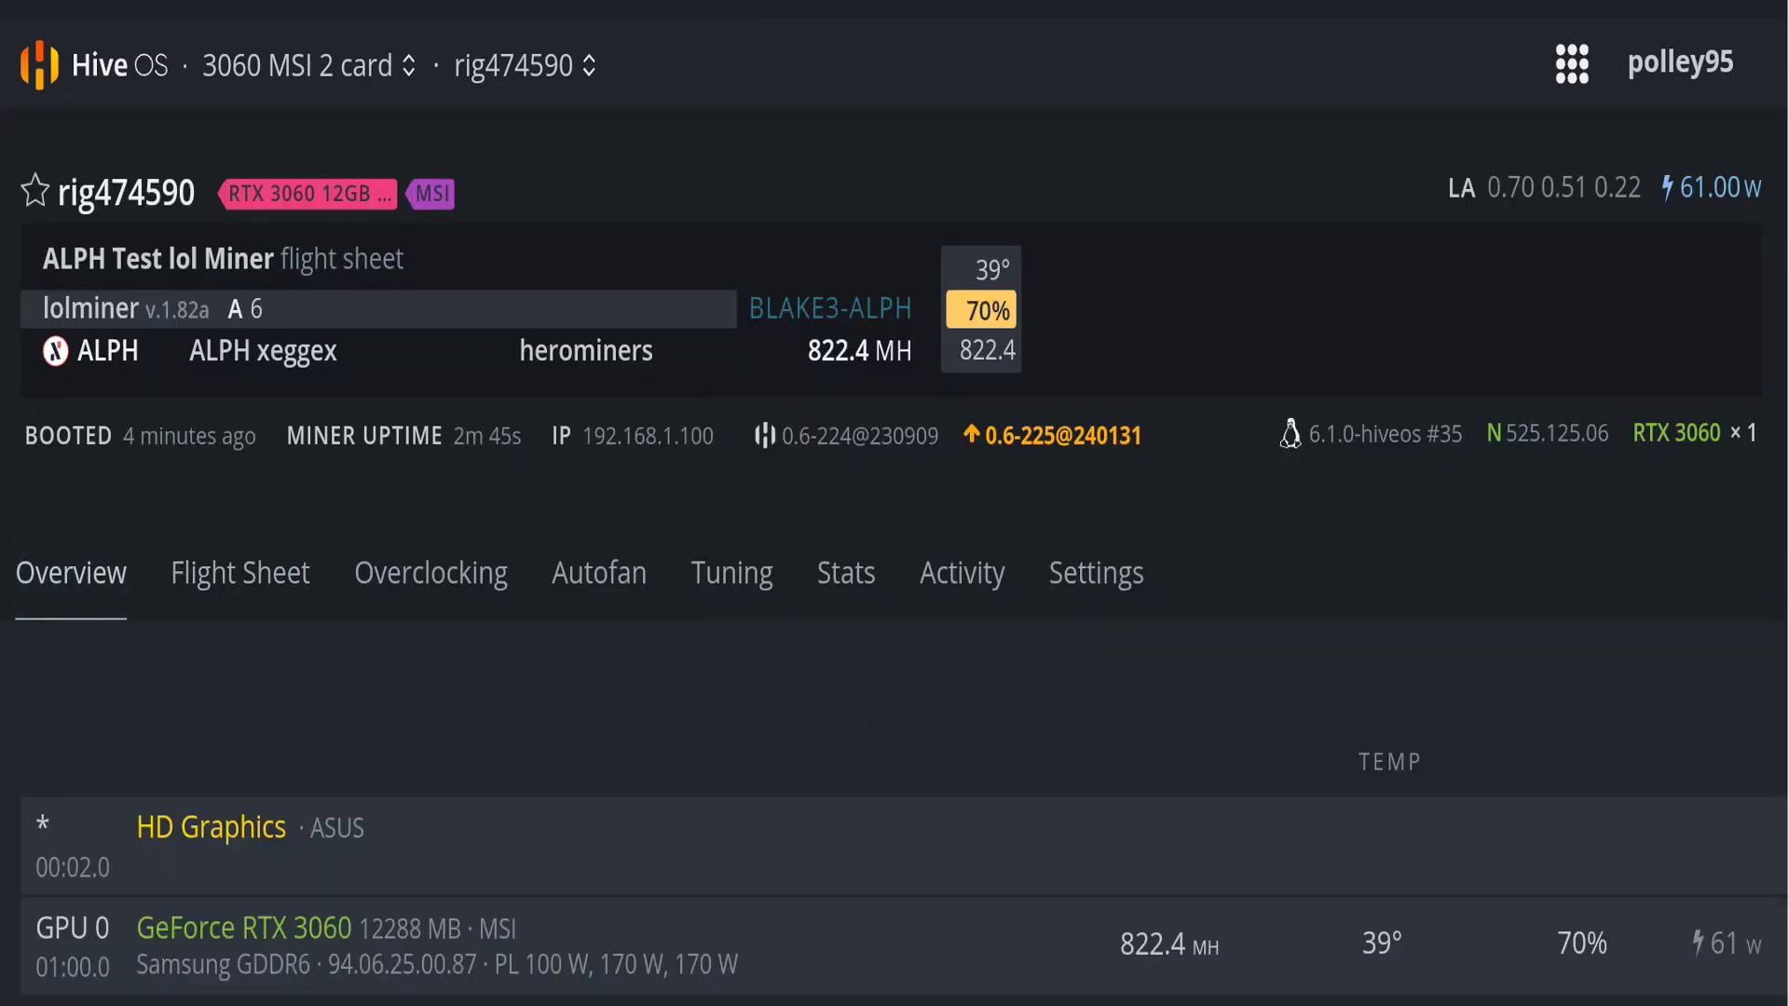
scroll(895, 503, "down", 1)
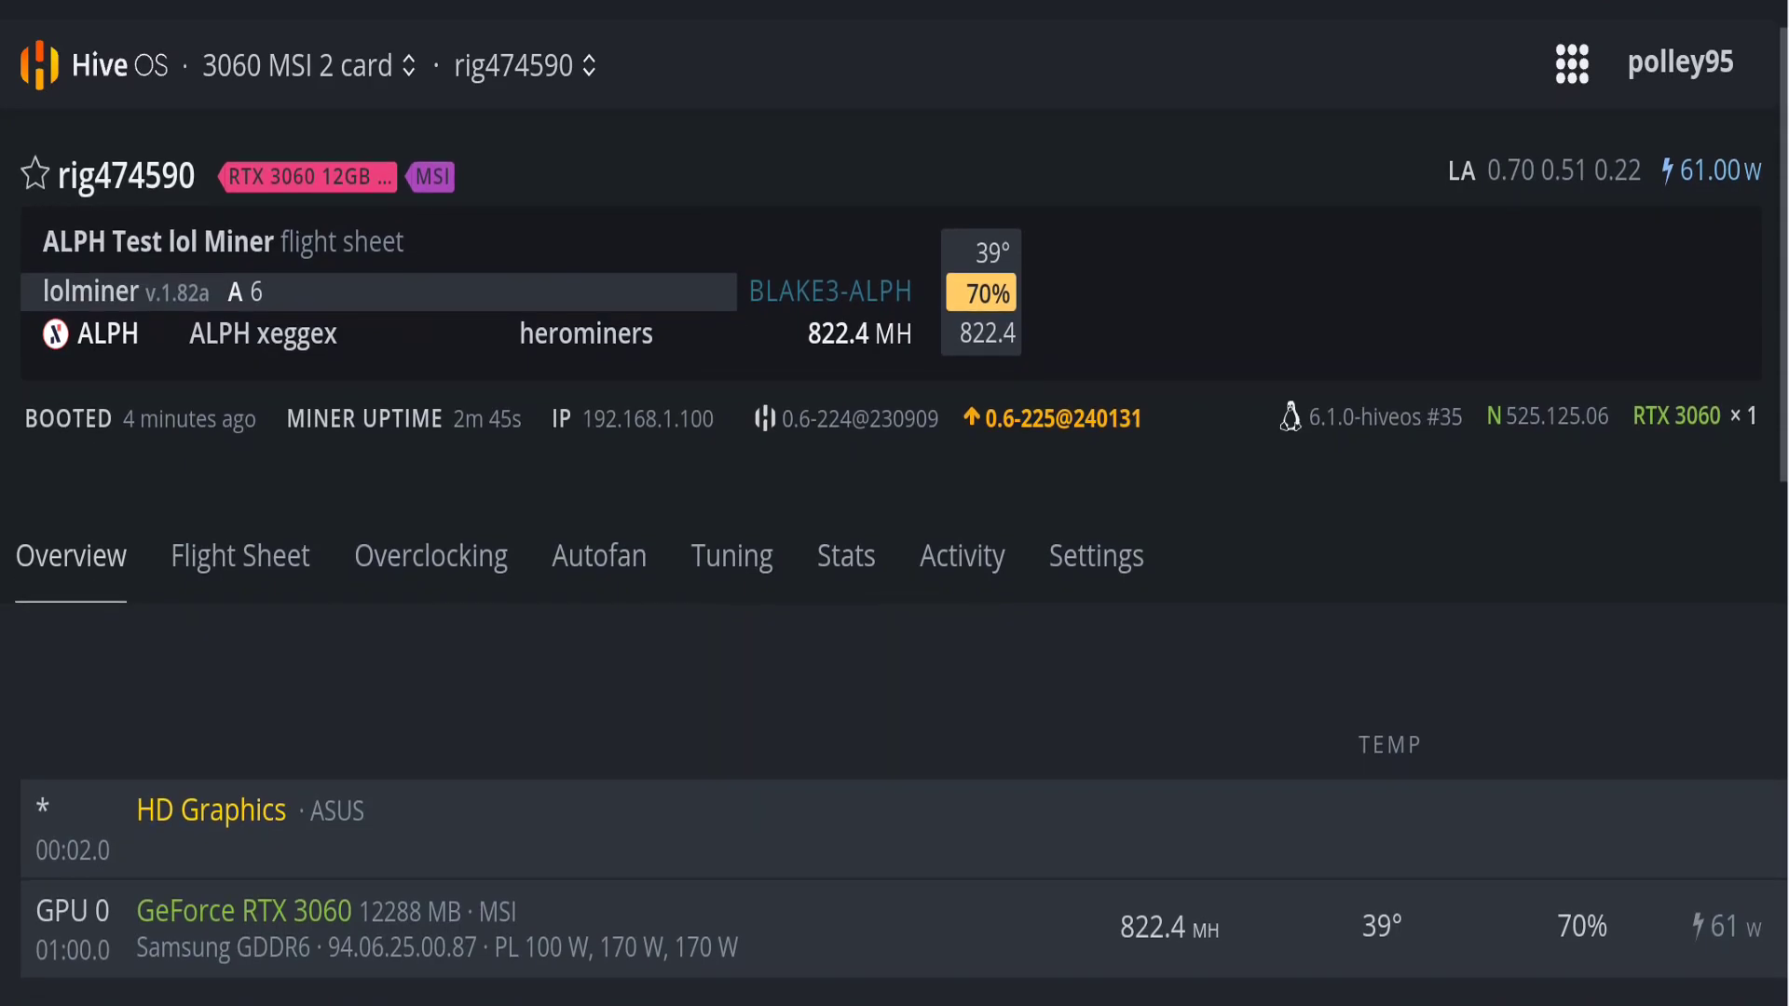
scroll(894, 503, "down", 1)
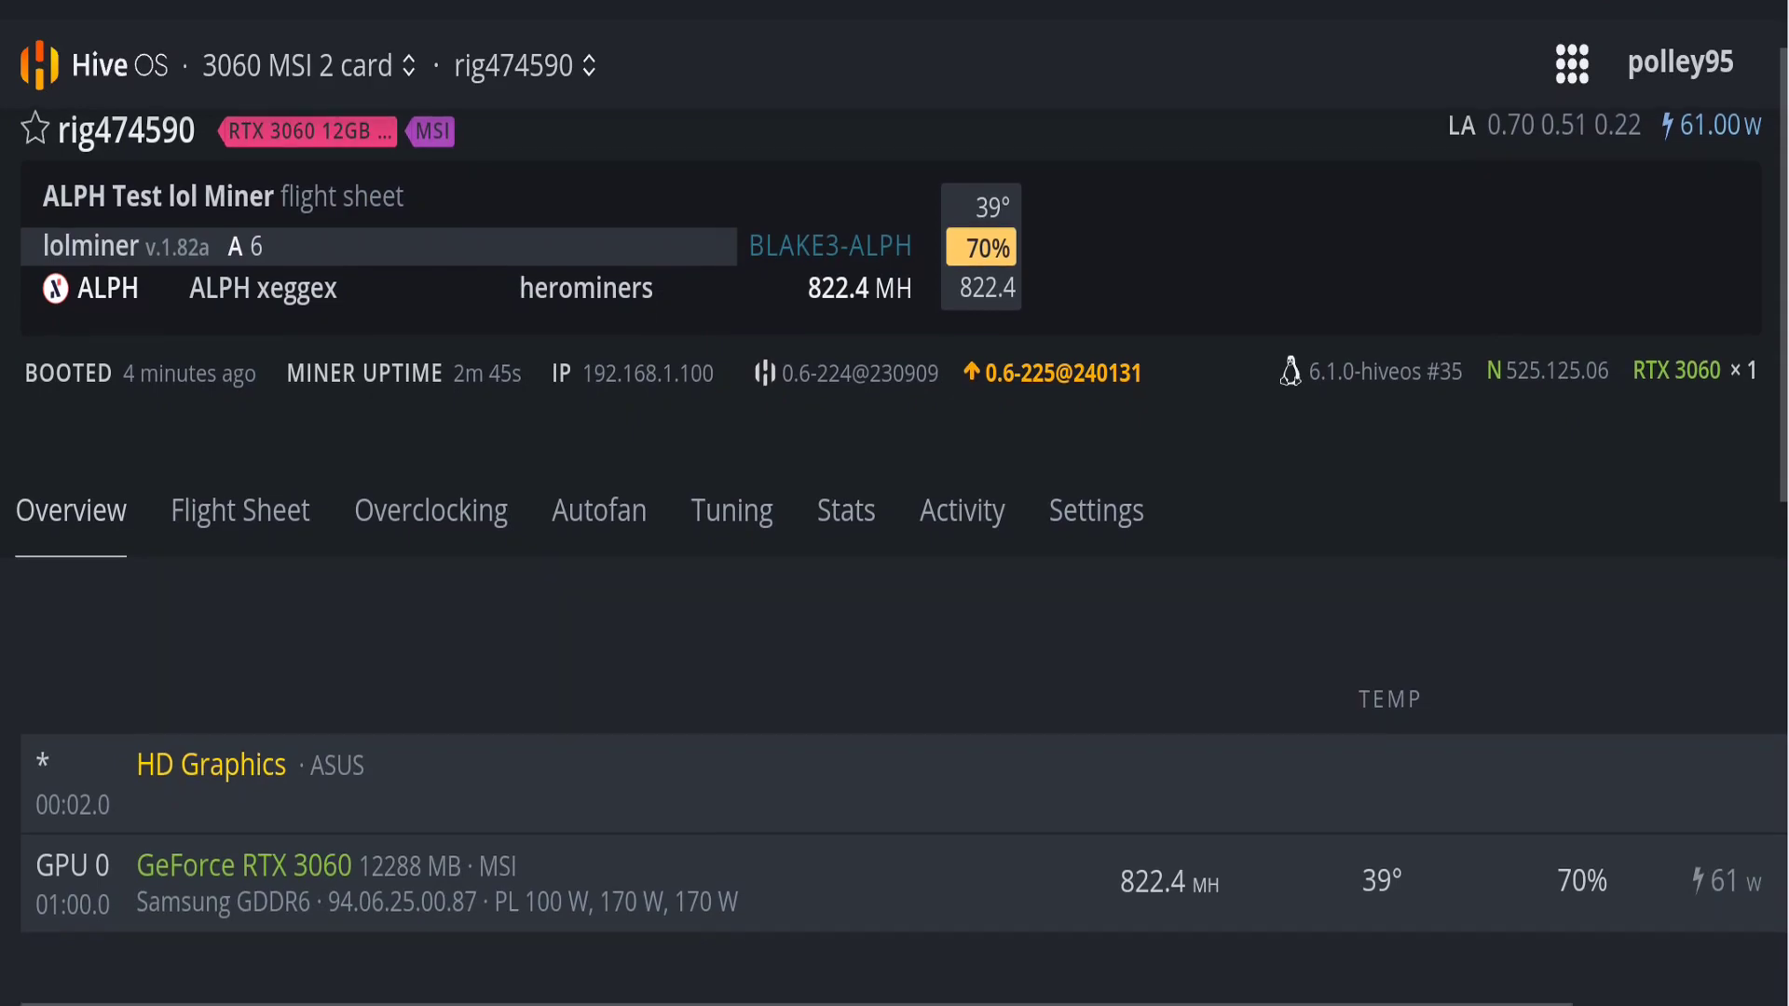
scroll(894, 503, "down", 2)
scroll(895, 559, "down", 2)
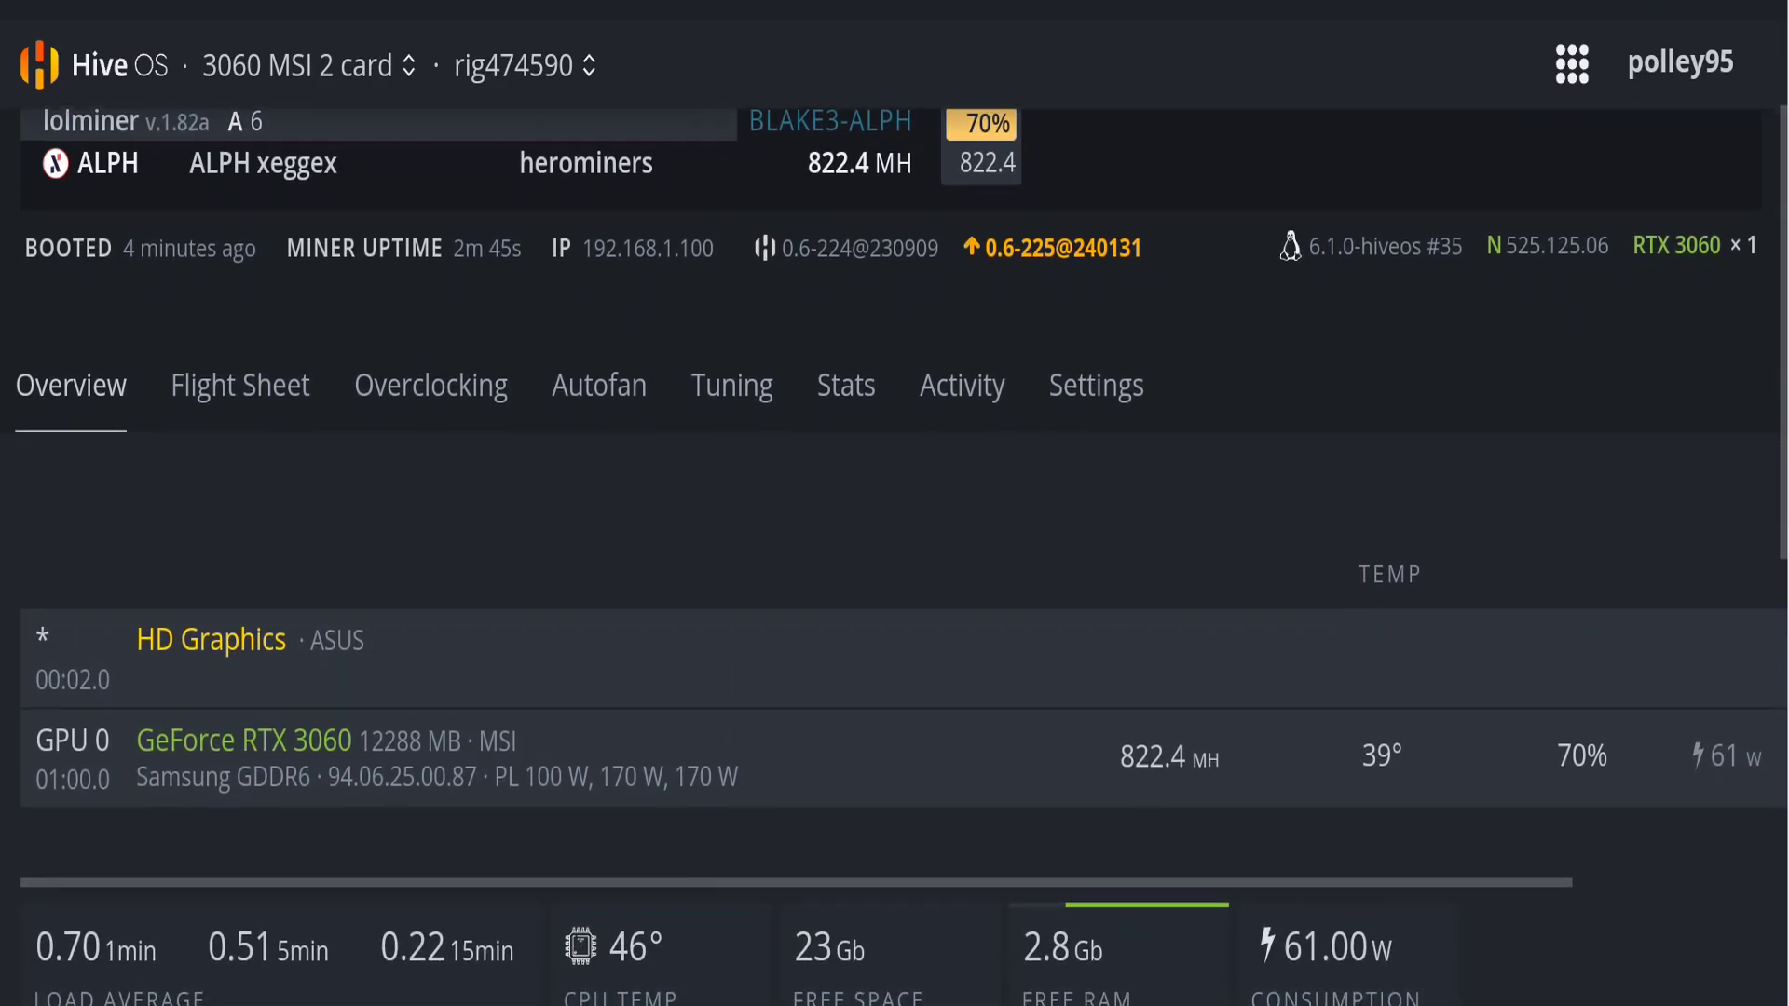